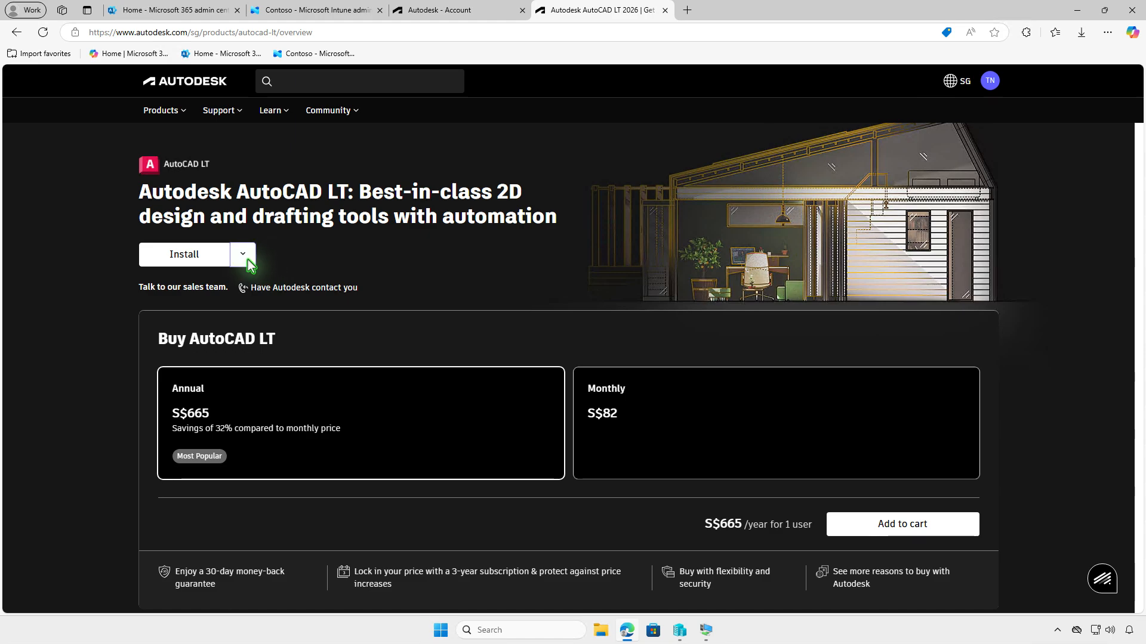
- Download the AutoCAD LT installer from the product page, and show the Downloads folder with the browser minimized
{"action": "left_click", "coordinate": [247, 259]}
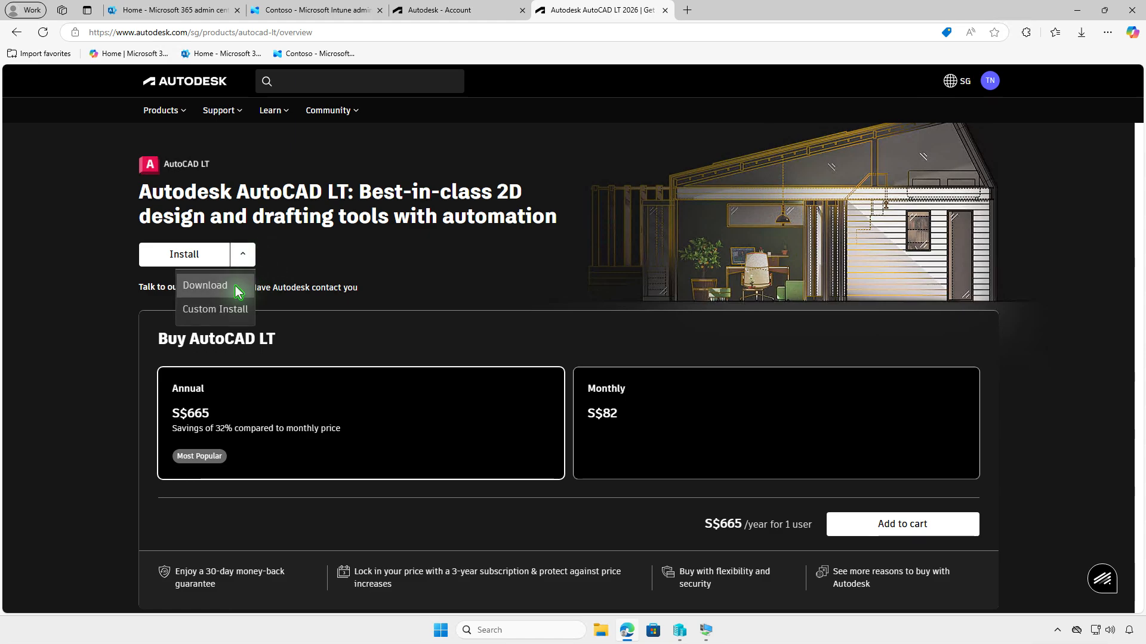
{"action": "left_click", "coordinate": [235, 286]}
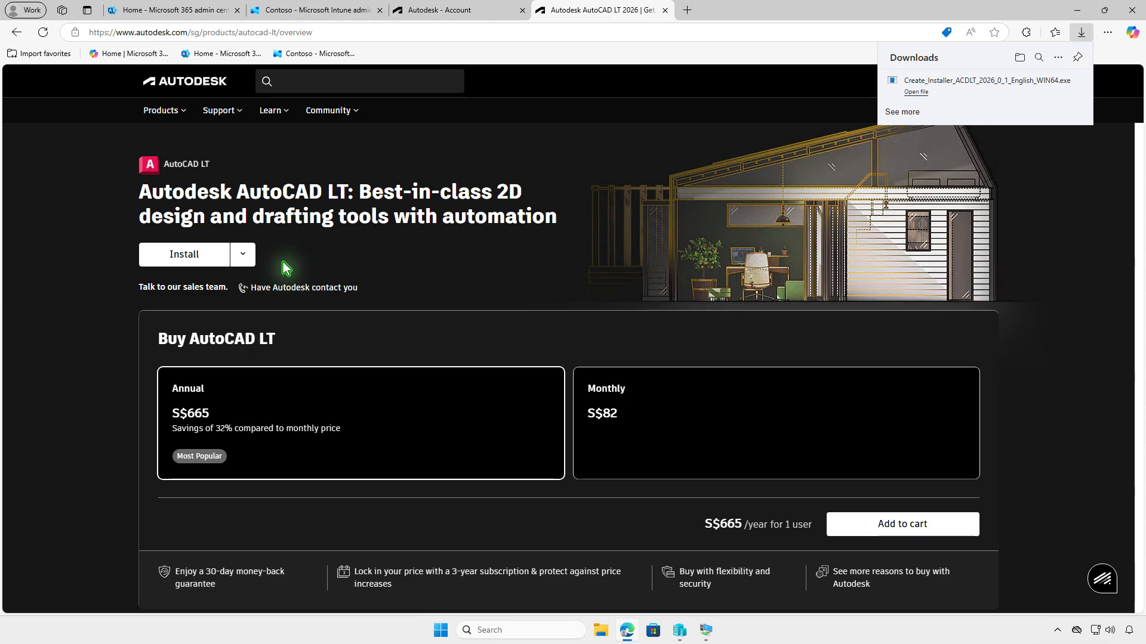
{"action": "left_click", "coordinate": [1018, 58]}
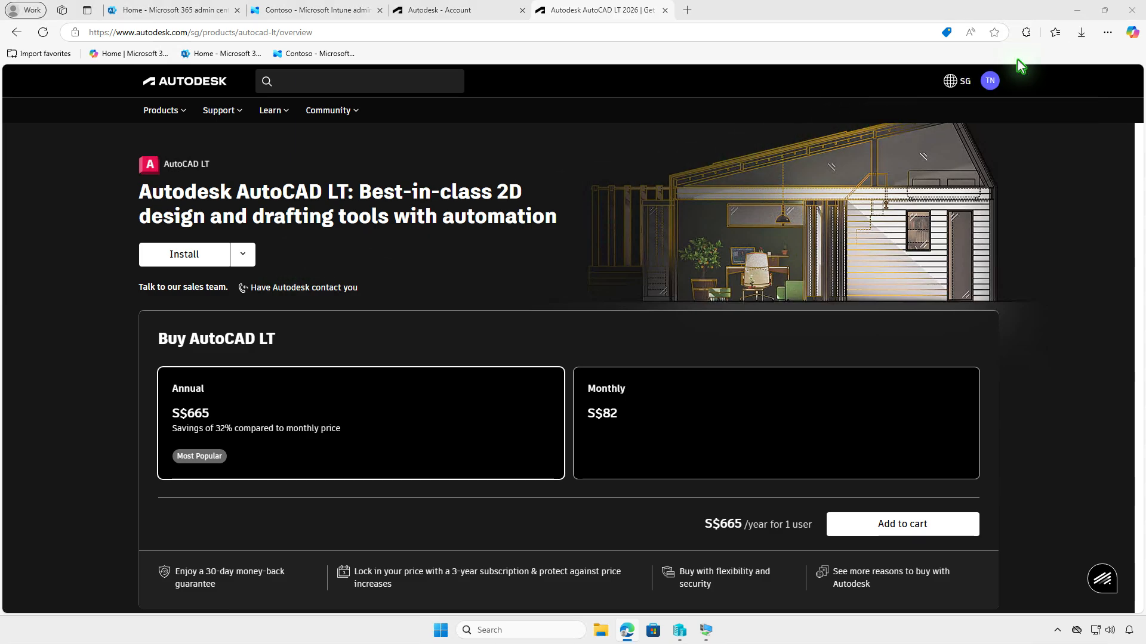
{"action": "left_click", "coordinate": [1079, 11]}
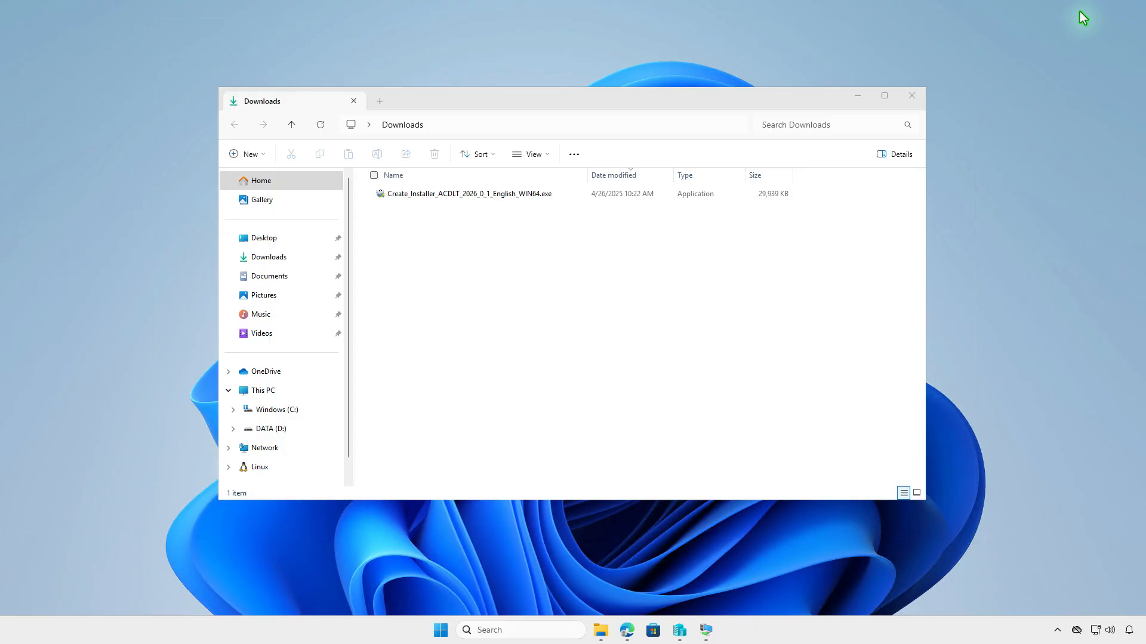
- Run Create_Installer_ACDLT_2026_0_1_English_WIN64.exe and open the folder containing the created installer
{"action": "left_click", "coordinate": [557, 195]}
{"action": "double_click", "coordinate": [557, 195]}
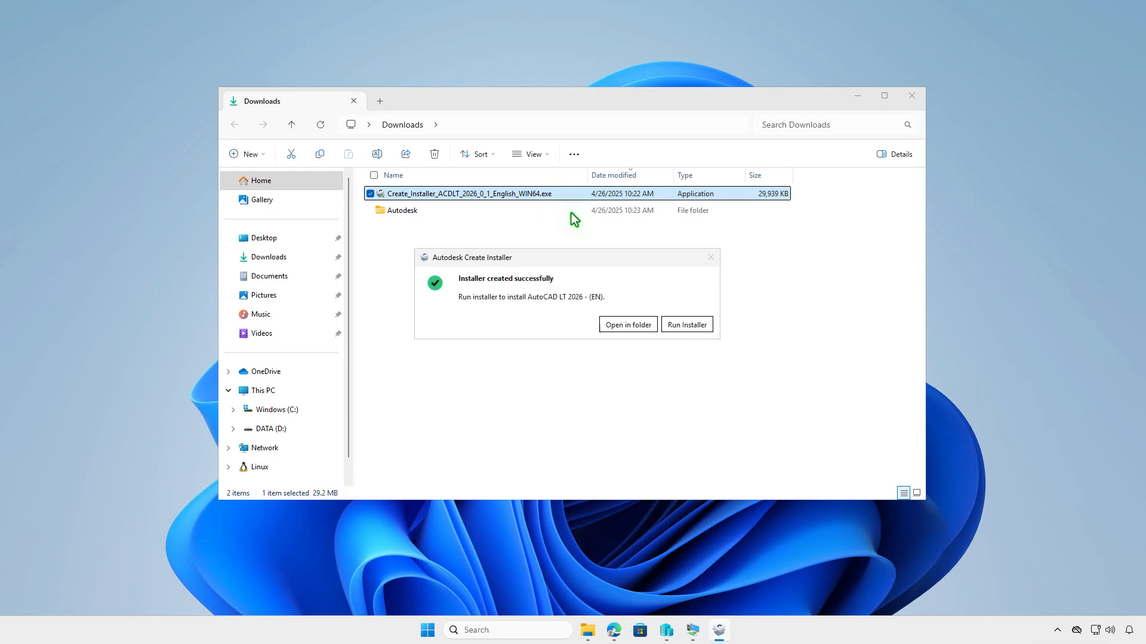
{"action": "left_click", "coordinate": [635, 324]}
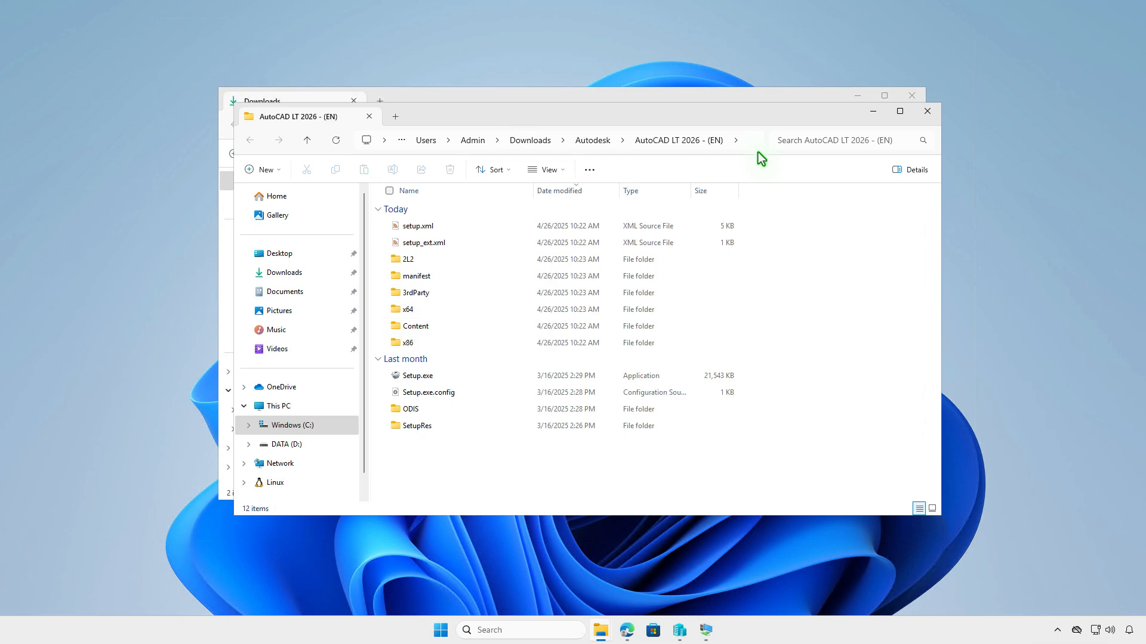
- Close the extra folder window and open Autodesk\AutoCAD LT 2026 - (EN) from the Downloads folder
{"action": "left_click", "coordinate": [932, 113]}
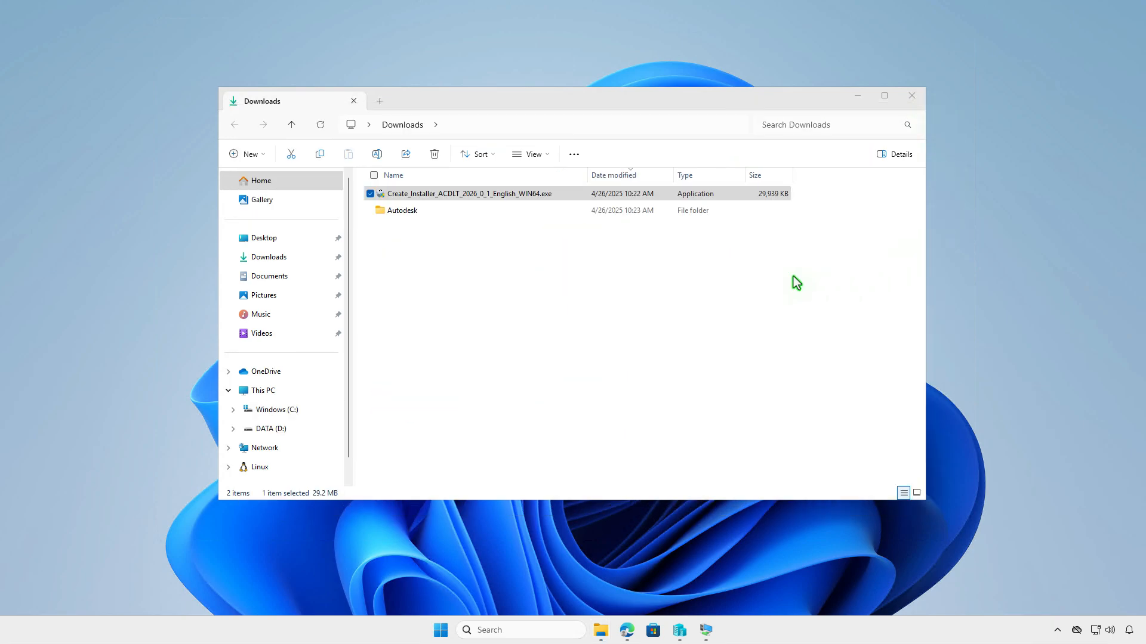
{"action": "double_click", "coordinate": [481, 213]}
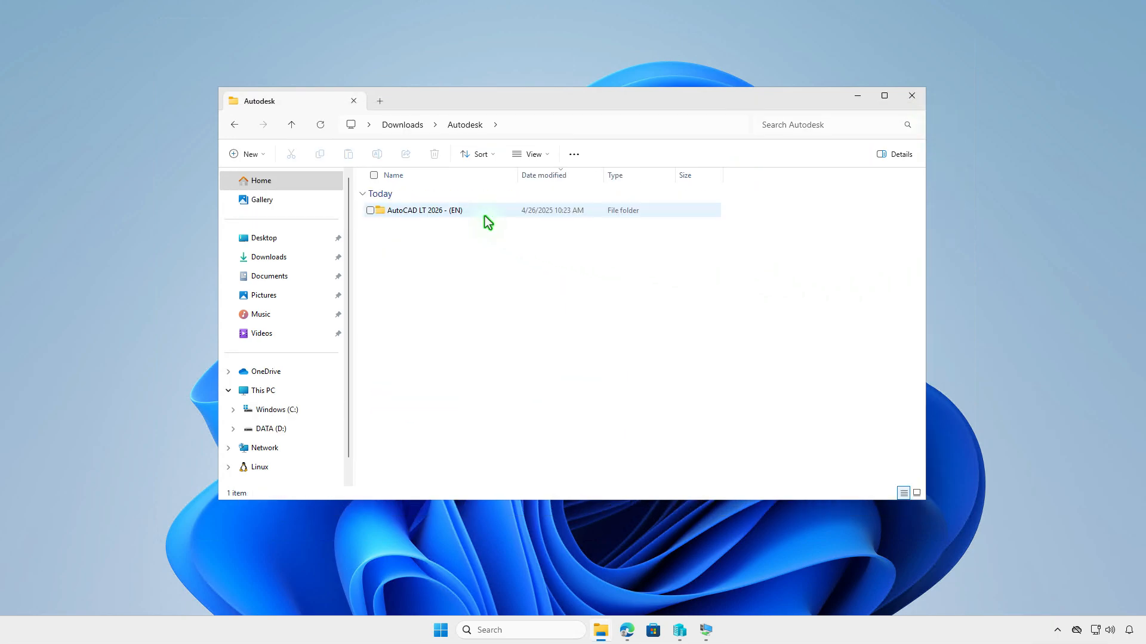
{"action": "double_click", "coordinate": [500, 211]}
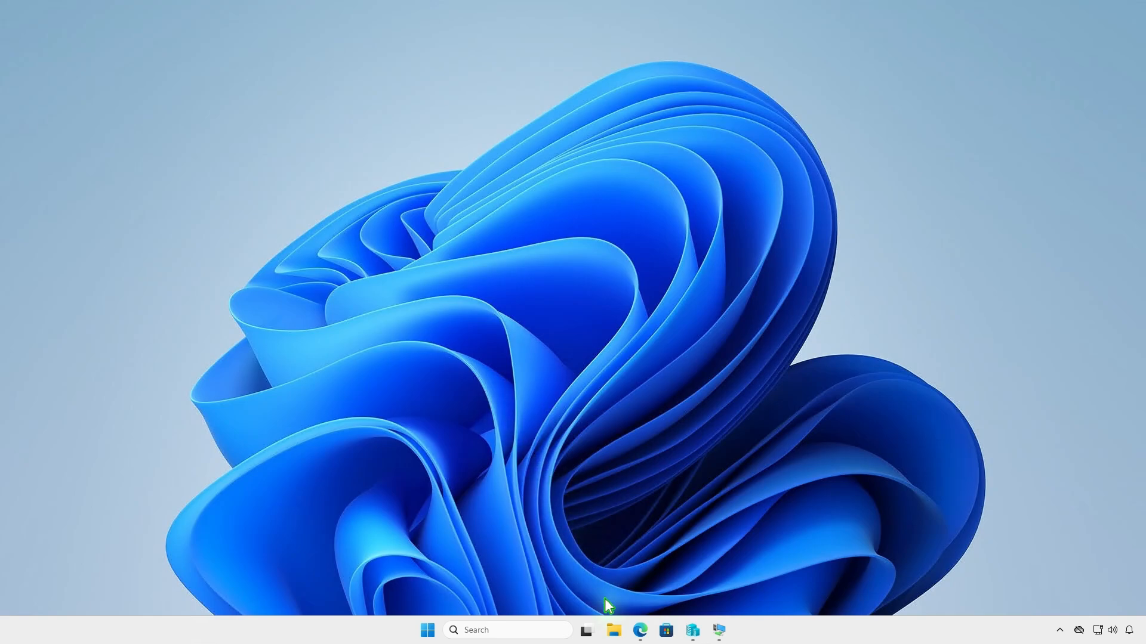
- Create a folder named Intune at the root of the DATA (D:) drive in File Explorer
{"action": "left_click", "coordinate": [614, 630]}
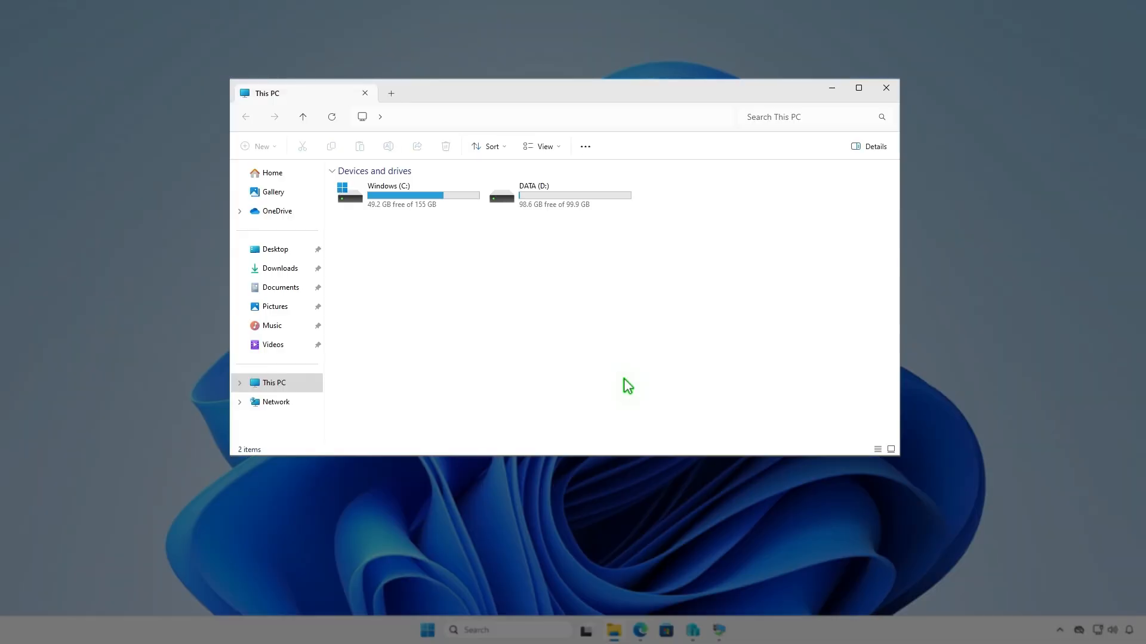
{"action": "double_click", "coordinate": [596, 197]}
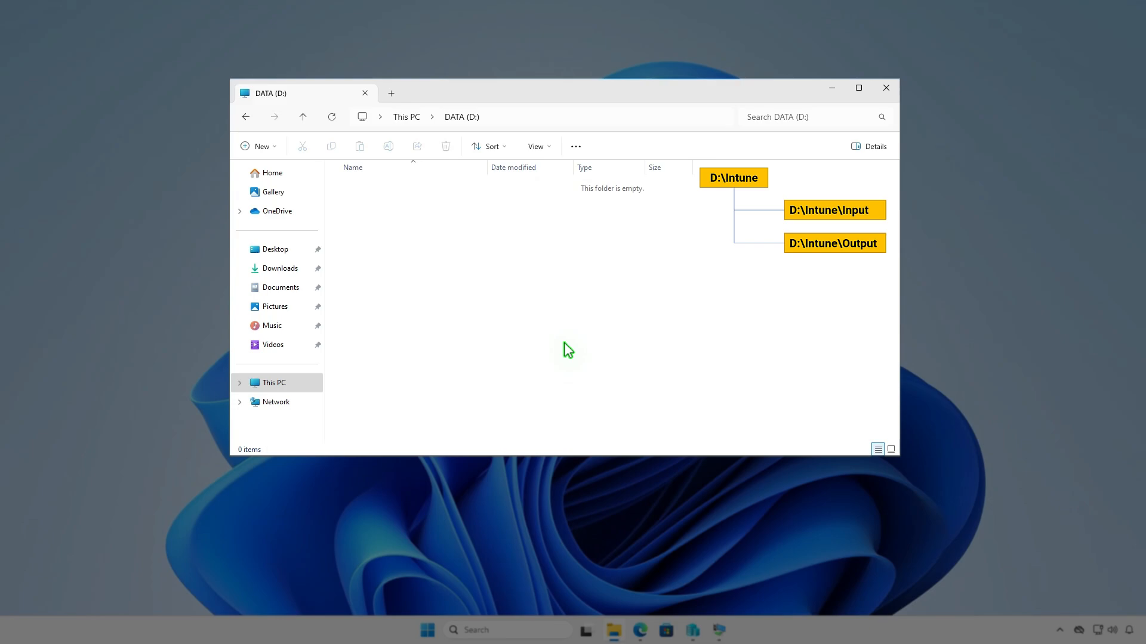
{"action": "left_click", "coordinate": [271, 147]}
{"action": "left_click", "coordinate": [301, 173]}
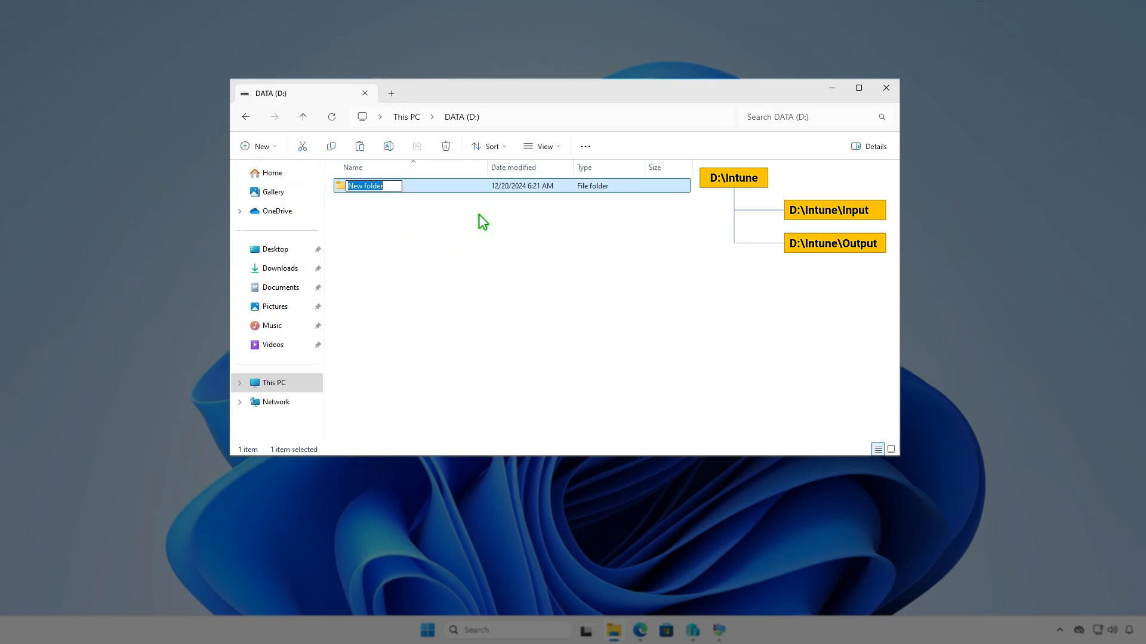
{"action": "type", "text": "Intune"}
{"action": "key", "text": "Return"}
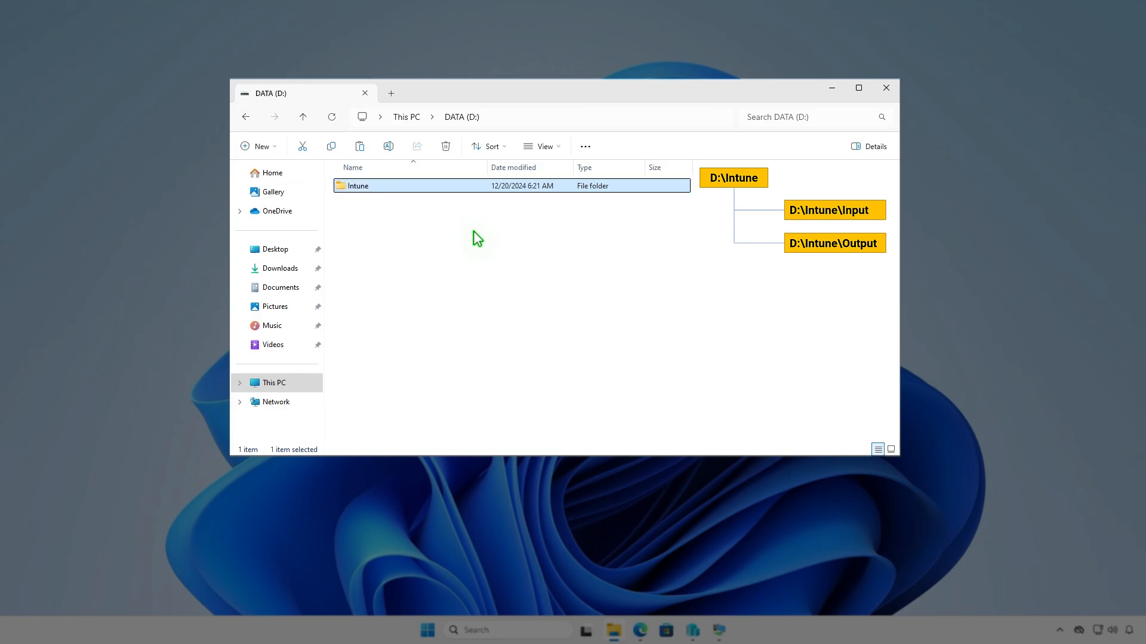
- Open the Intune folder and create a subfolder named Input inside it
{"action": "key", "text": "Return"}
{"action": "right_click", "coordinate": [474, 231]}
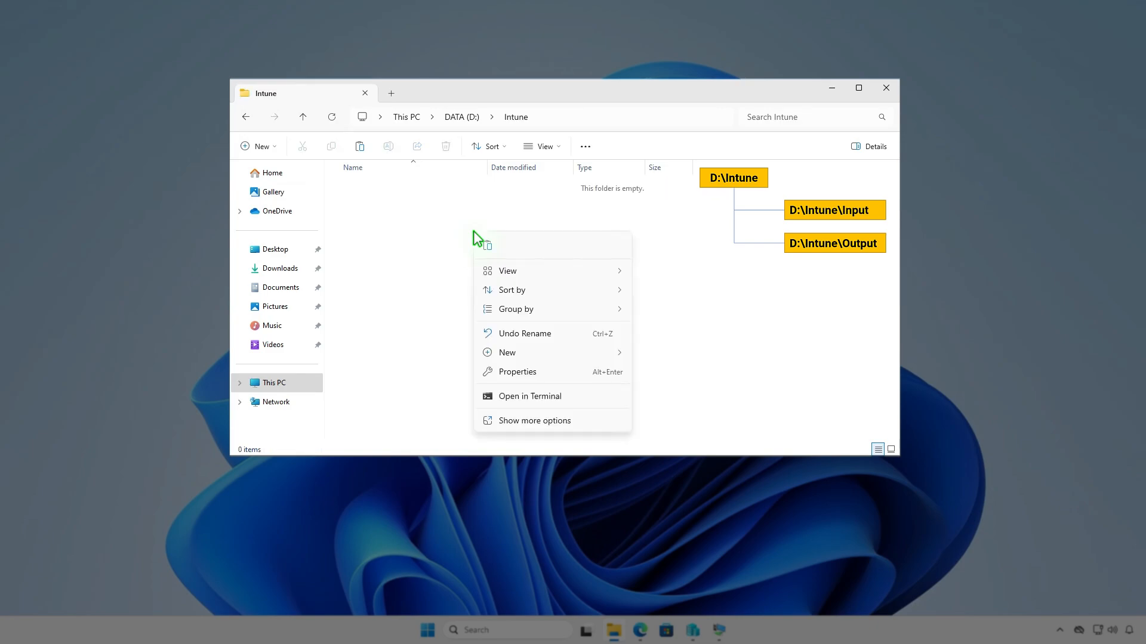
{"action": "mouse_move", "coordinate": [508, 353]}
{"action": "left_click", "coordinate": [665, 358]}
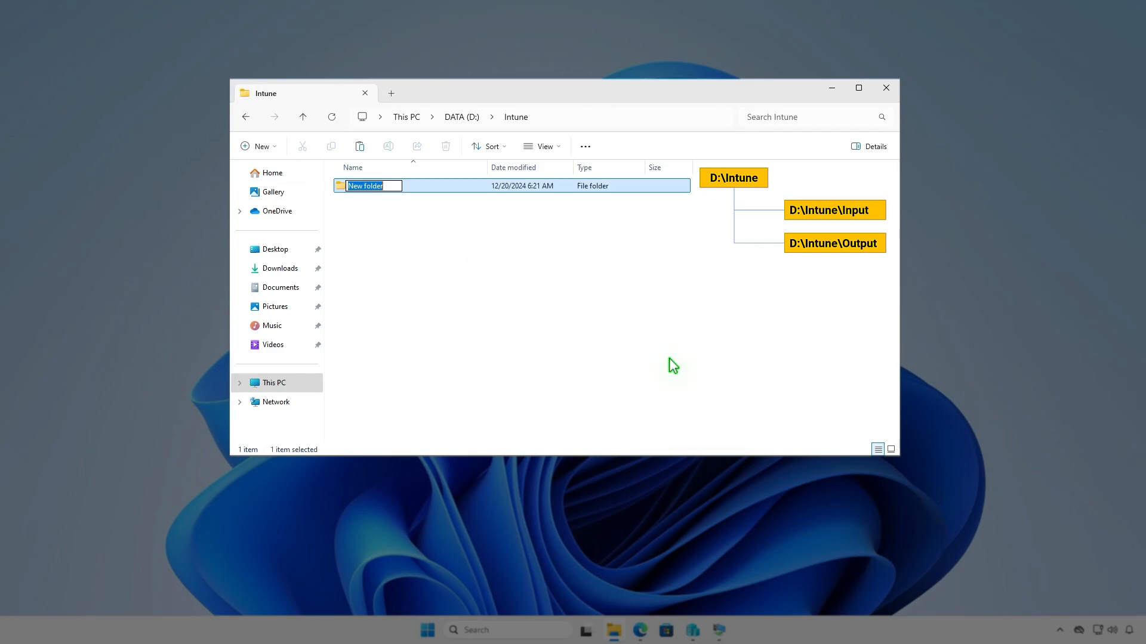
{"action": "type", "text": "In"}
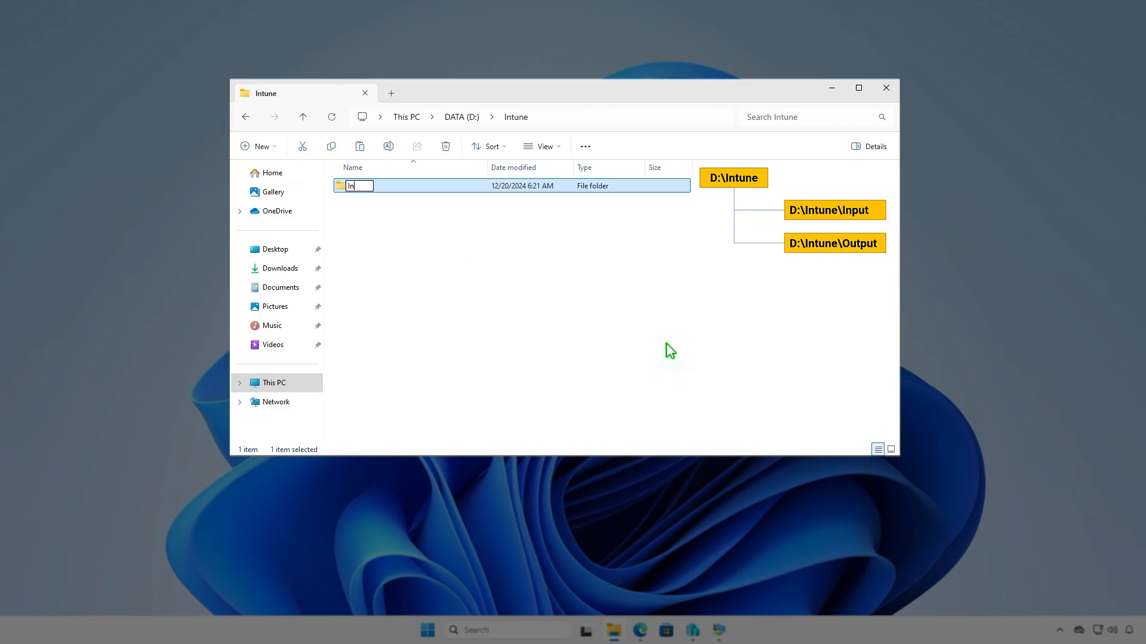
{"action": "type", "text": "put"}
{"action": "key", "text": "Return"}
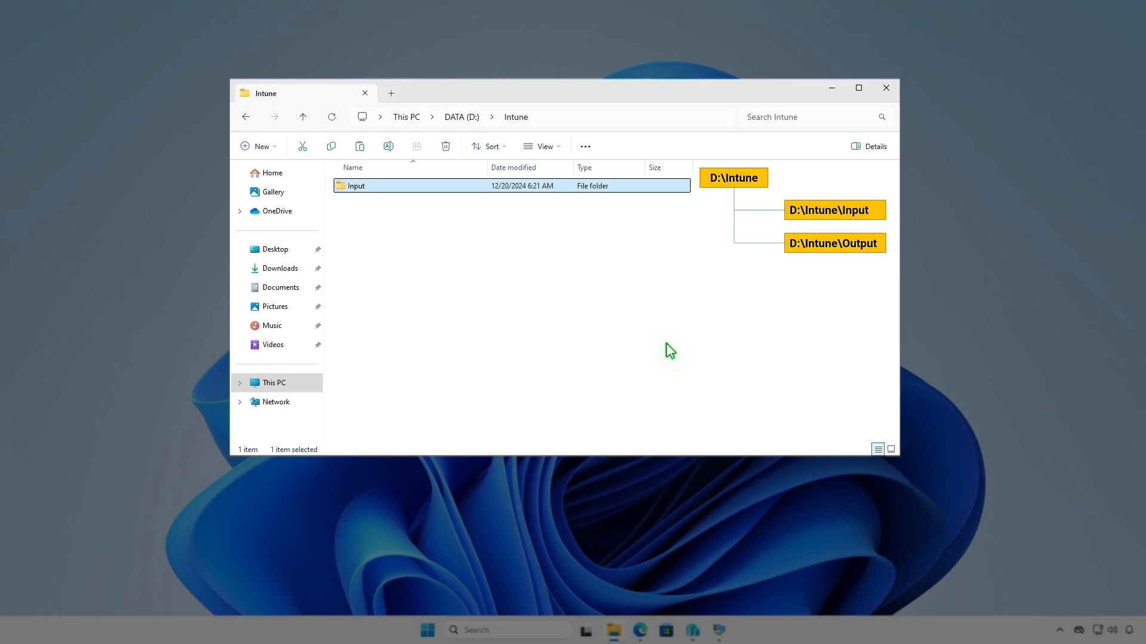
- Create a second subfolder named Output in D:\Intune
{"action": "key", "text": "ctrl+shift+n"}
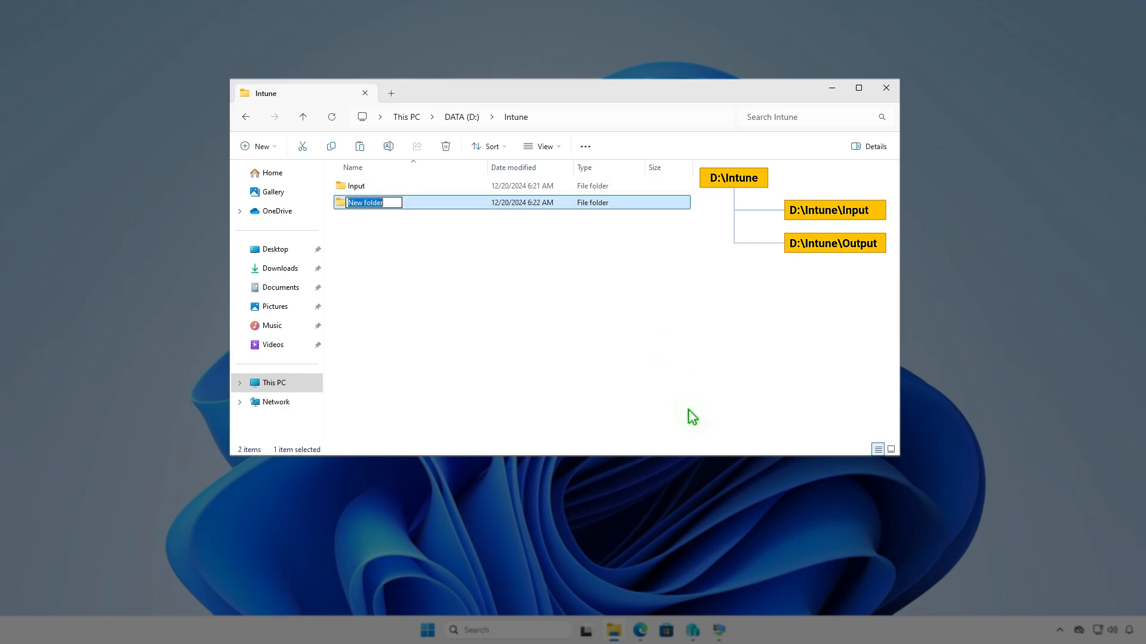
{"action": "type", "text": "Output"}
{"action": "left_click", "coordinate": [622, 320]}
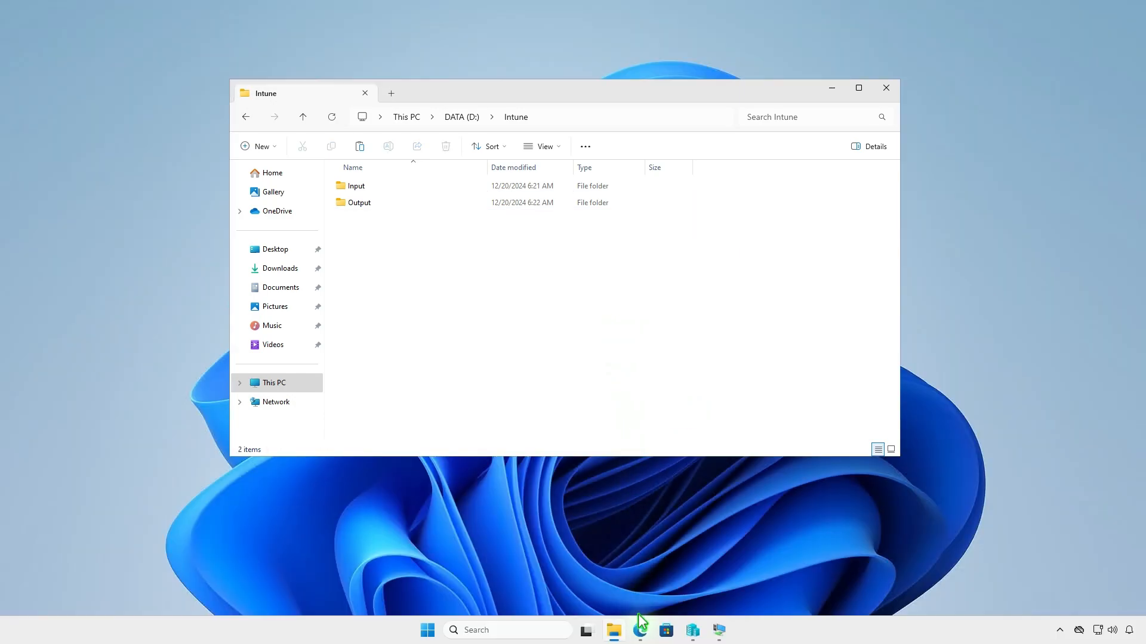
- In Edge, download the source code zip of the latest Microsoft-Win32-Content-Prep-Tool release from GitHub and show it in its folder
{"action": "left_click", "coordinate": [639, 630]}
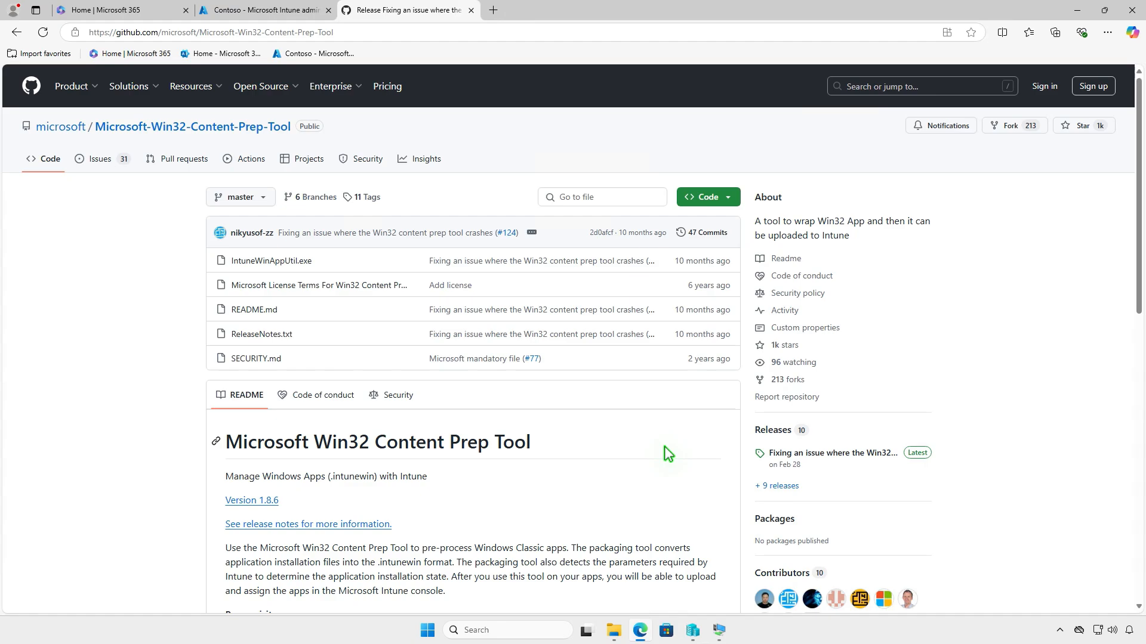
{"action": "left_click", "coordinate": [862, 454]}
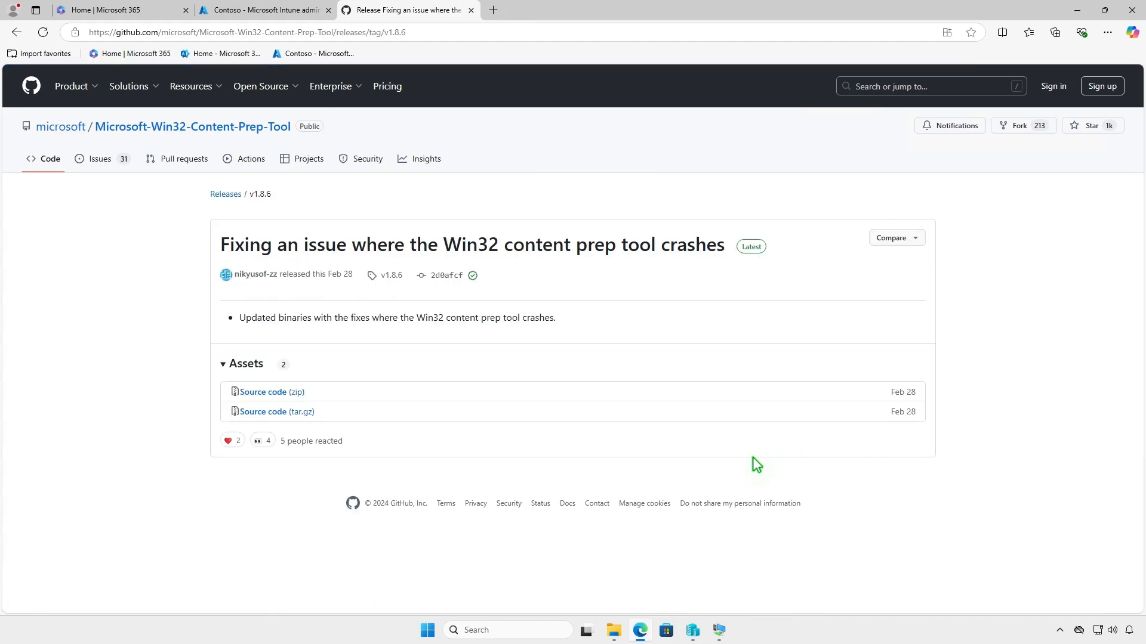
{"action": "left_click", "coordinate": [301, 393]}
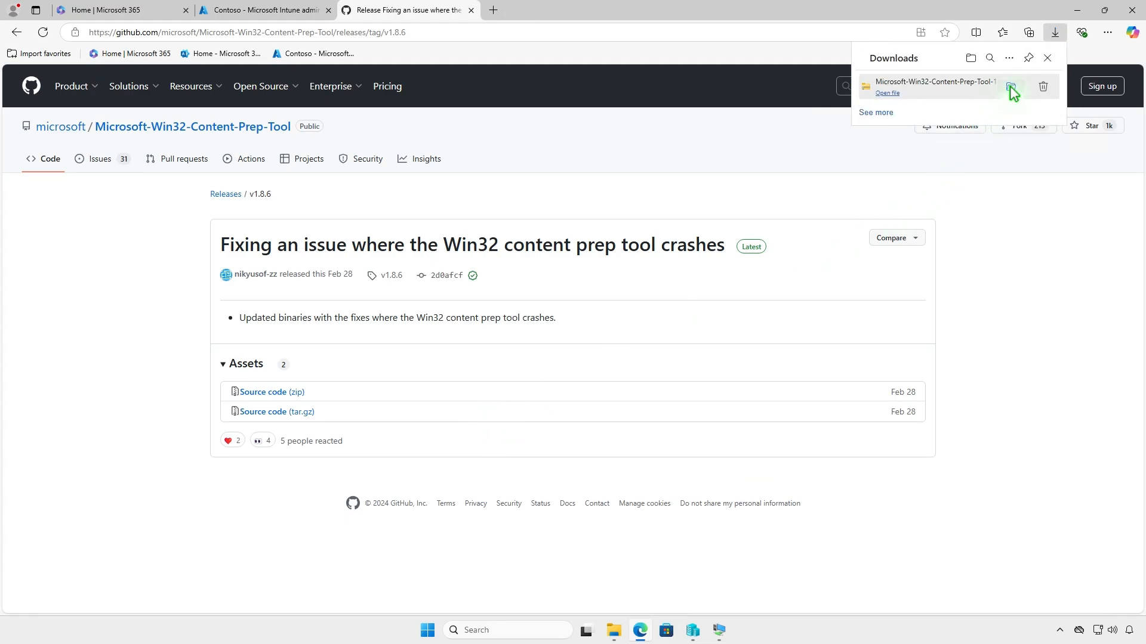
{"action": "left_click", "coordinate": [1012, 88]}
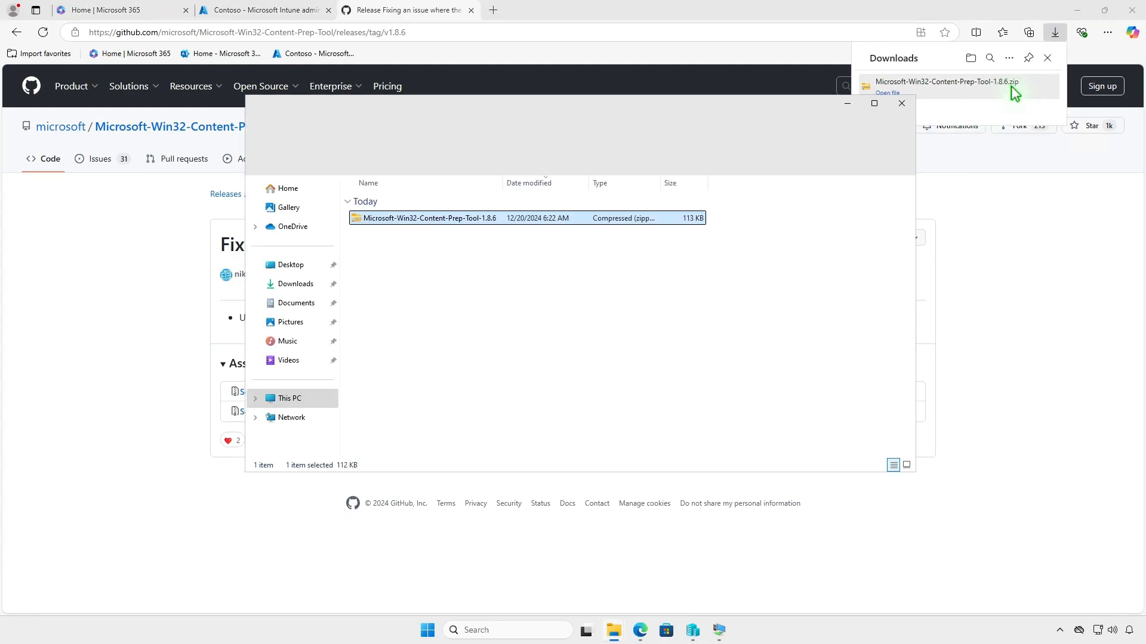
{"action": "left_click", "coordinate": [1077, 11]}
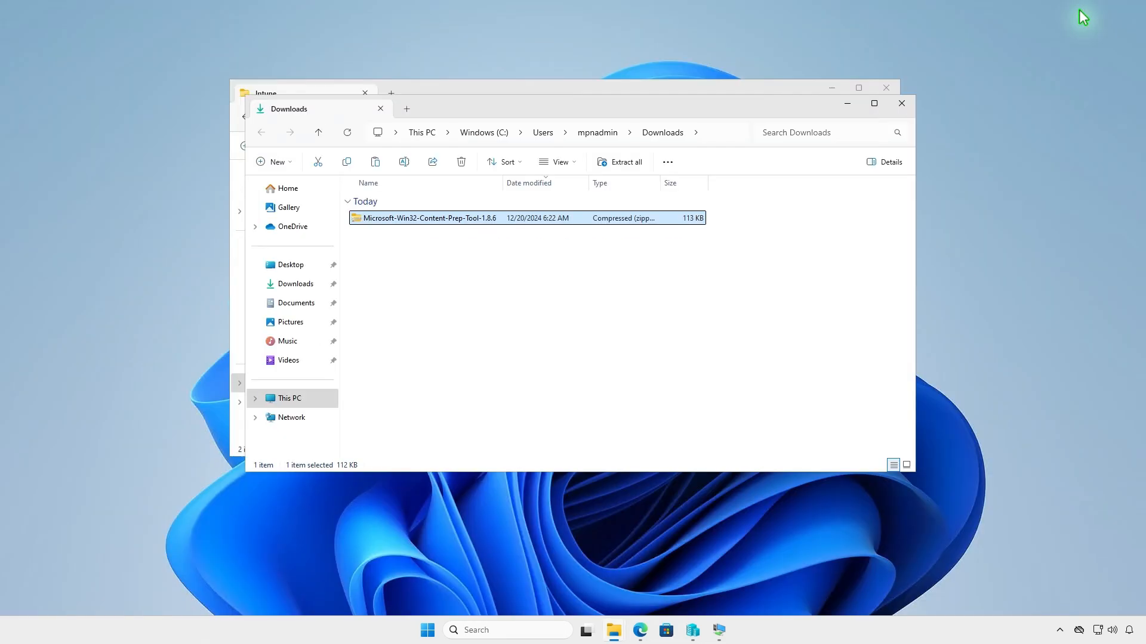
- Extract the Microsoft-Win32-Content-Prep-Tool-1.8.6 archive and open the extracted inner folder
{"action": "left_click", "coordinate": [627, 163]}
{"action": "left_click", "coordinate": [676, 428]}
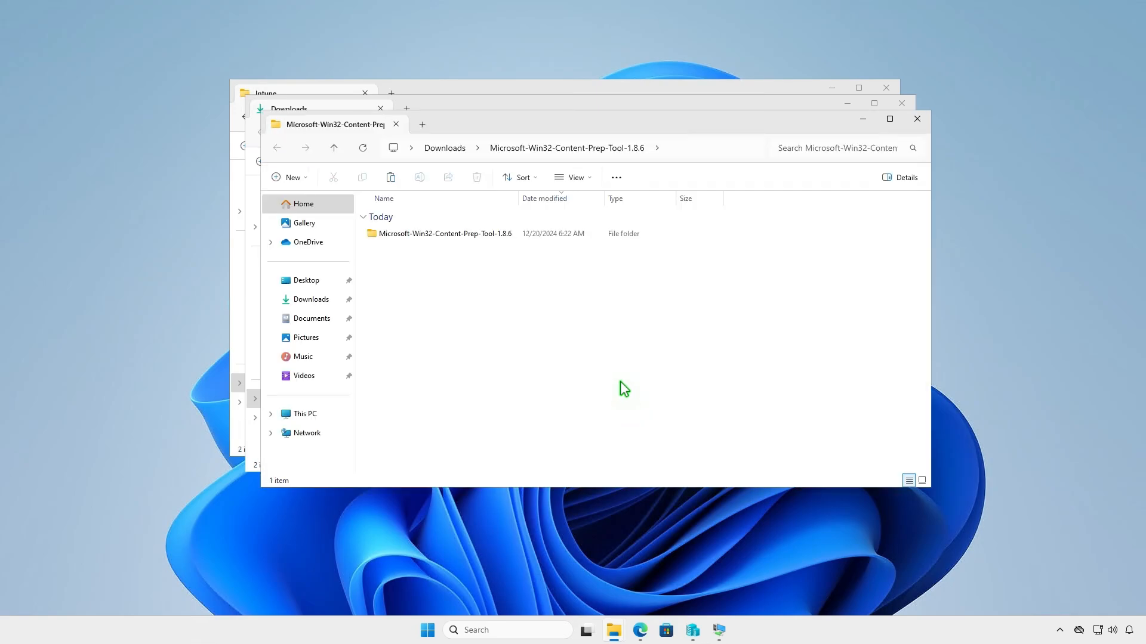
{"action": "left_click", "coordinate": [513, 238]}
{"action": "double_click", "coordinate": [511, 234]}
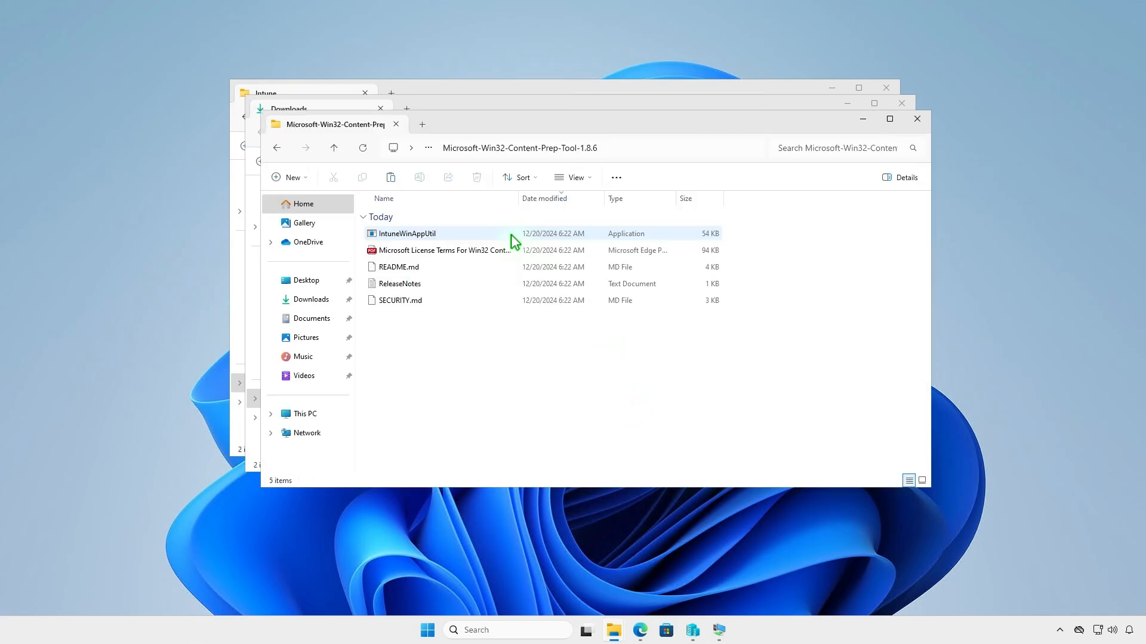
- Copy IntuneWinAppUtil from the extracted folder into D:\Intune, closing the two download windows
{"action": "right_click", "coordinate": [457, 232]}
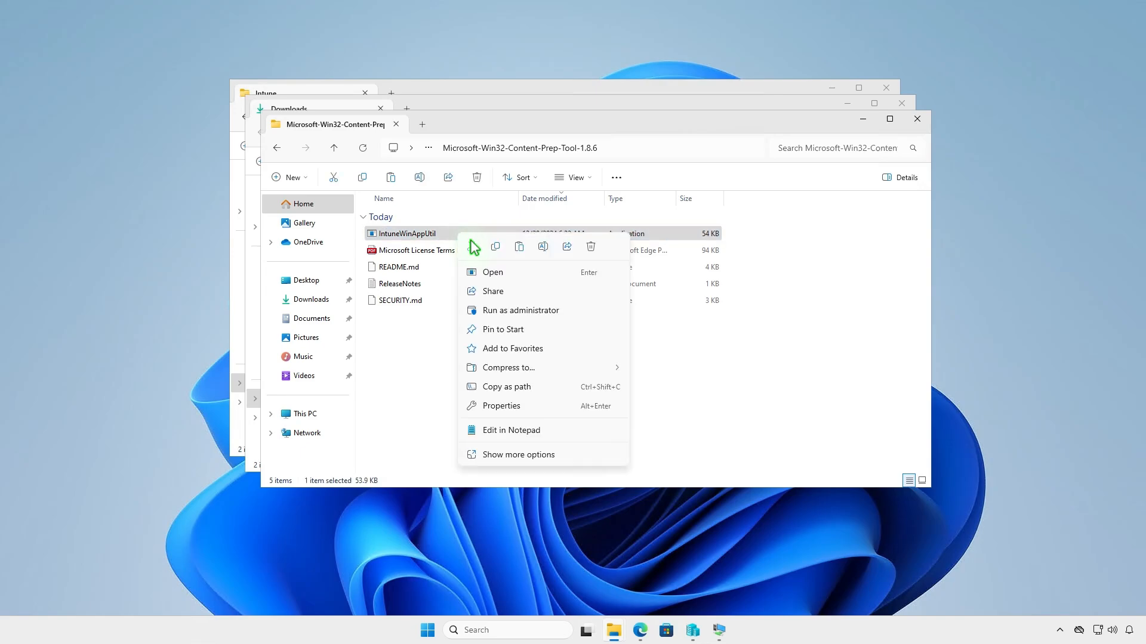
{"action": "left_click", "coordinate": [494, 247]}
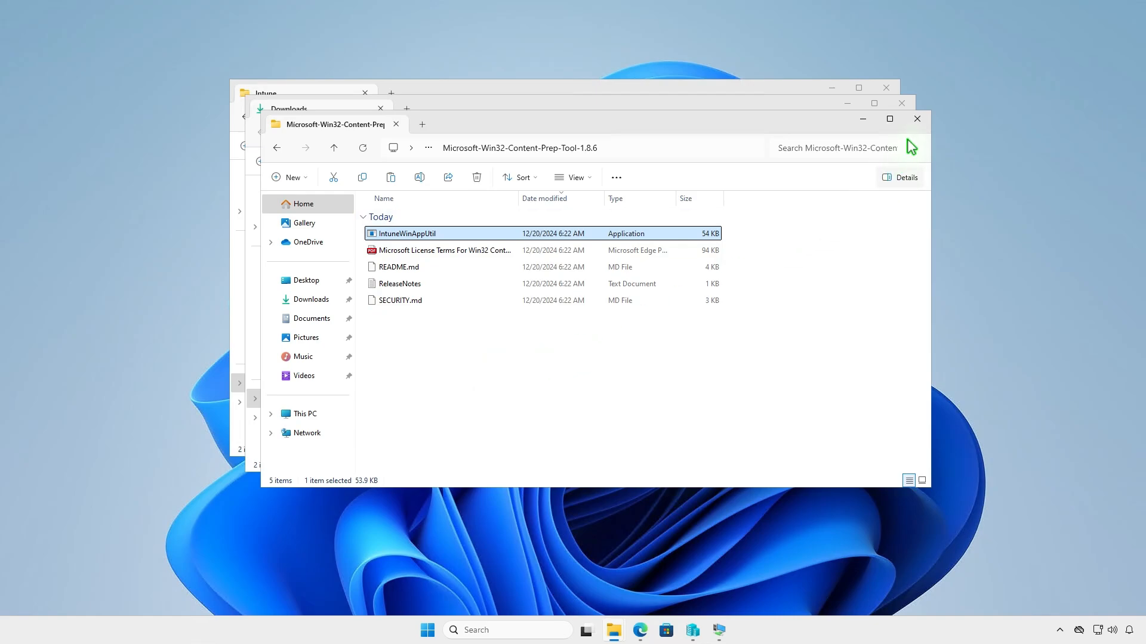
{"action": "left_click", "coordinate": [917, 119]}
{"action": "left_click", "coordinate": [902, 105]}
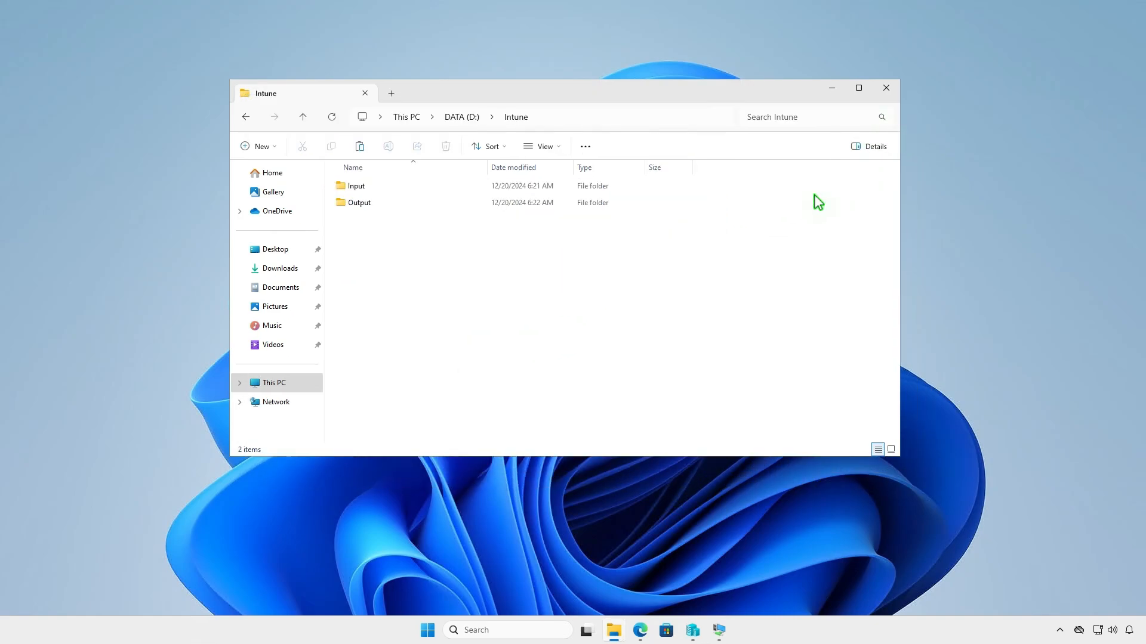
{"action": "right_click", "coordinate": [411, 256]}
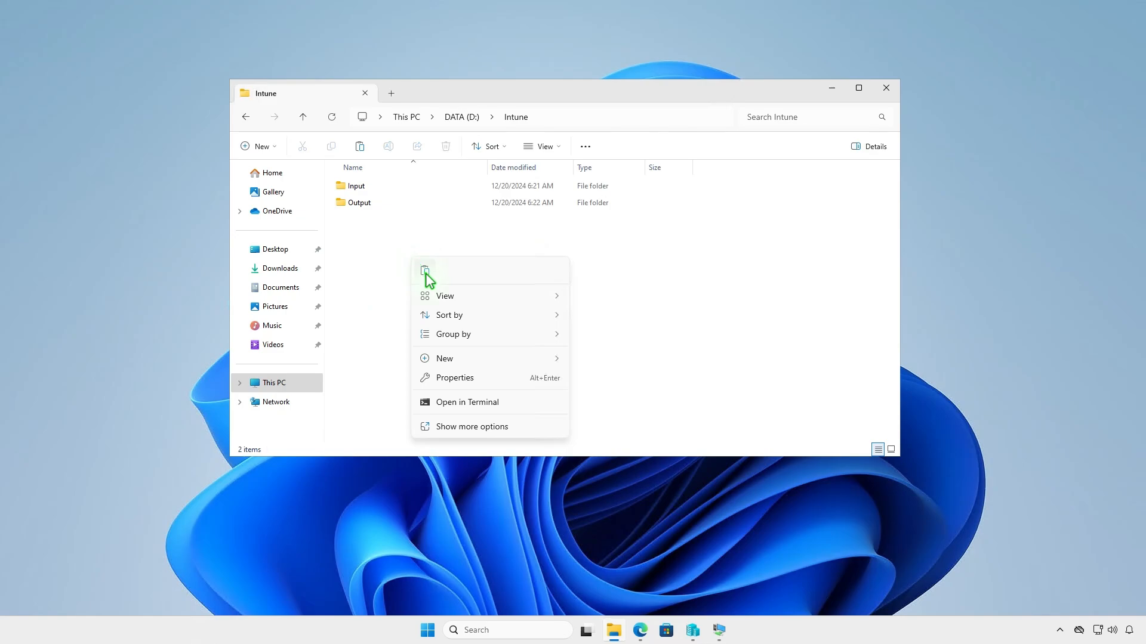
{"action": "left_click", "coordinate": [427, 276]}
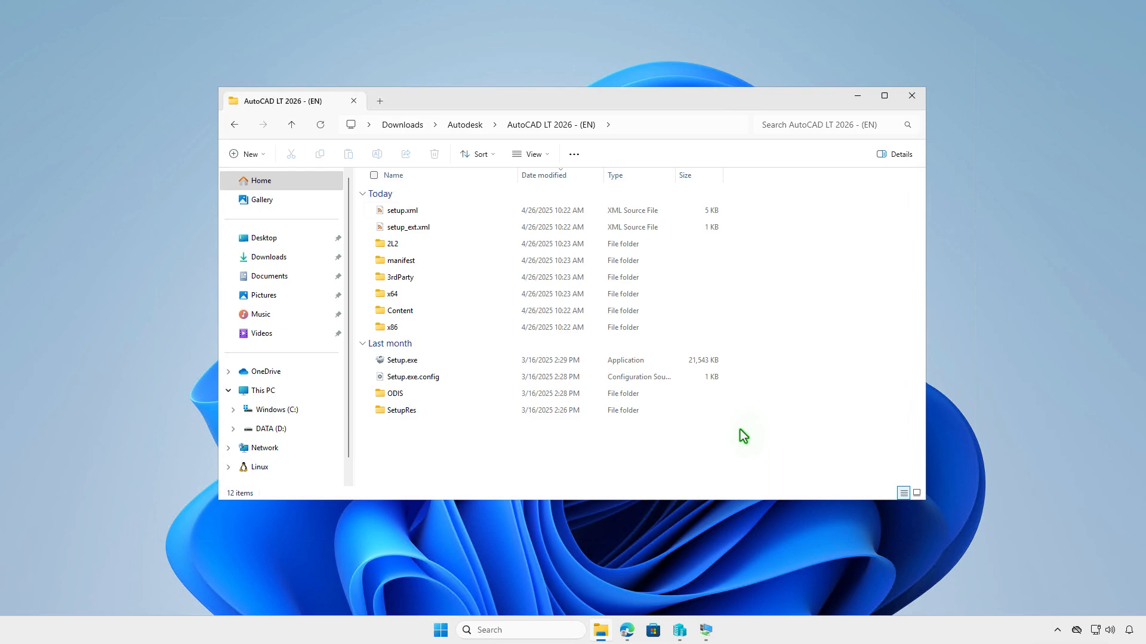
- Copy all files and folders from AutoCAD LT 2026 - (EN) into D:\Intune\Input, and return to the Intune folder
{"action": "left_click_drag", "start_coordinate": [740, 430], "coordinate": [457, 215]}
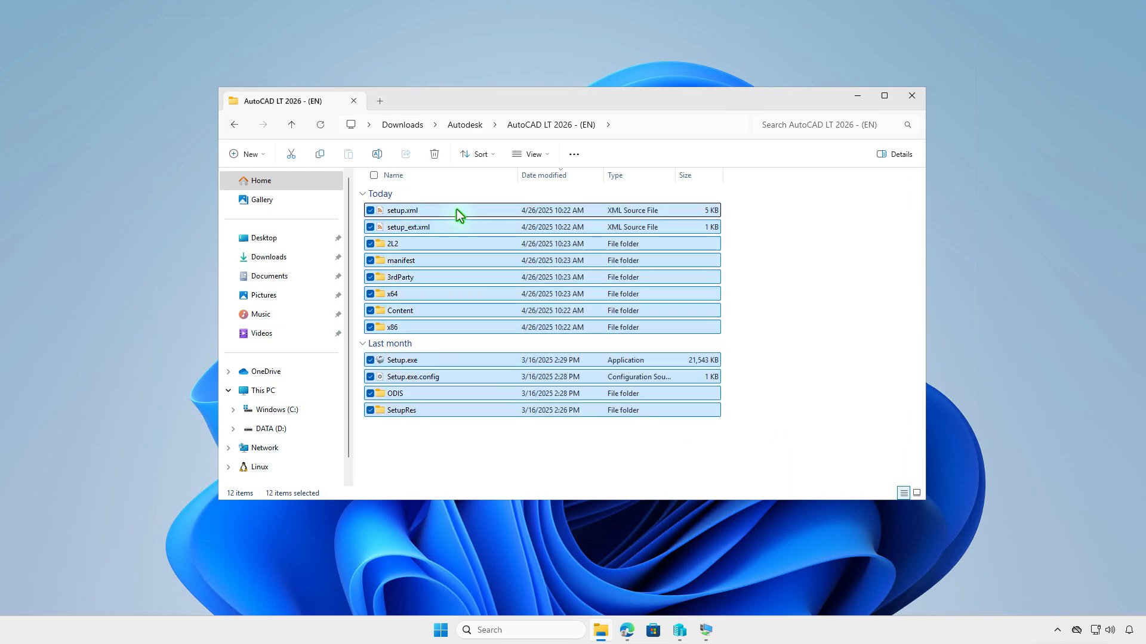
{"action": "right_click", "coordinate": [458, 215]}
{"action": "left_click", "coordinate": [511, 226]}
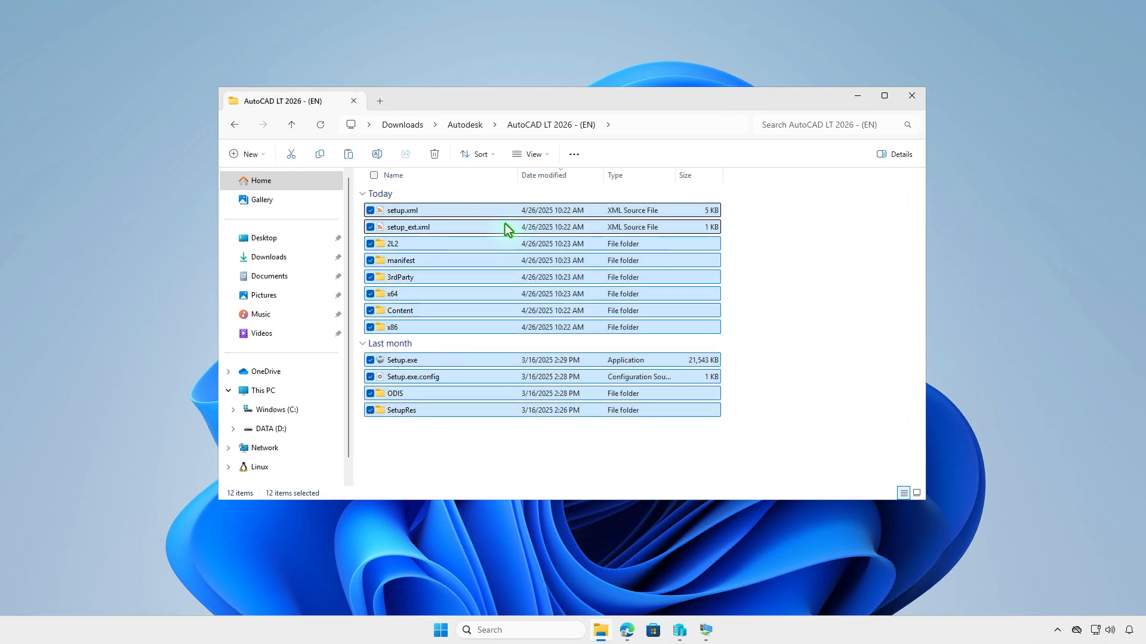
{"action": "left_click", "coordinate": [380, 101]}
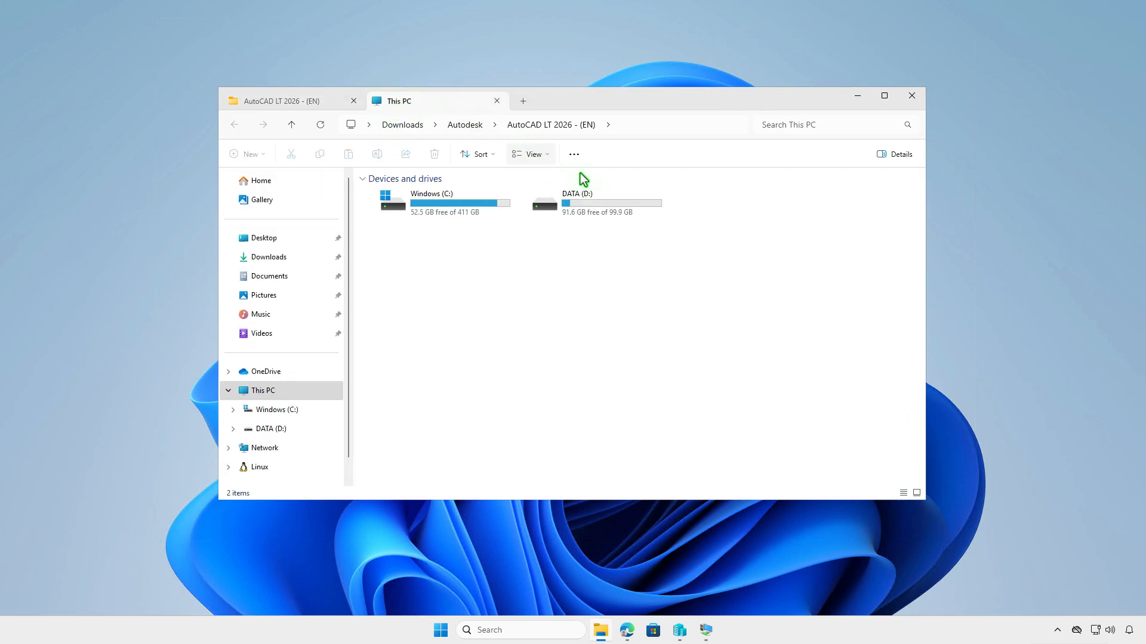
{"action": "double_click", "coordinate": [632, 210]}
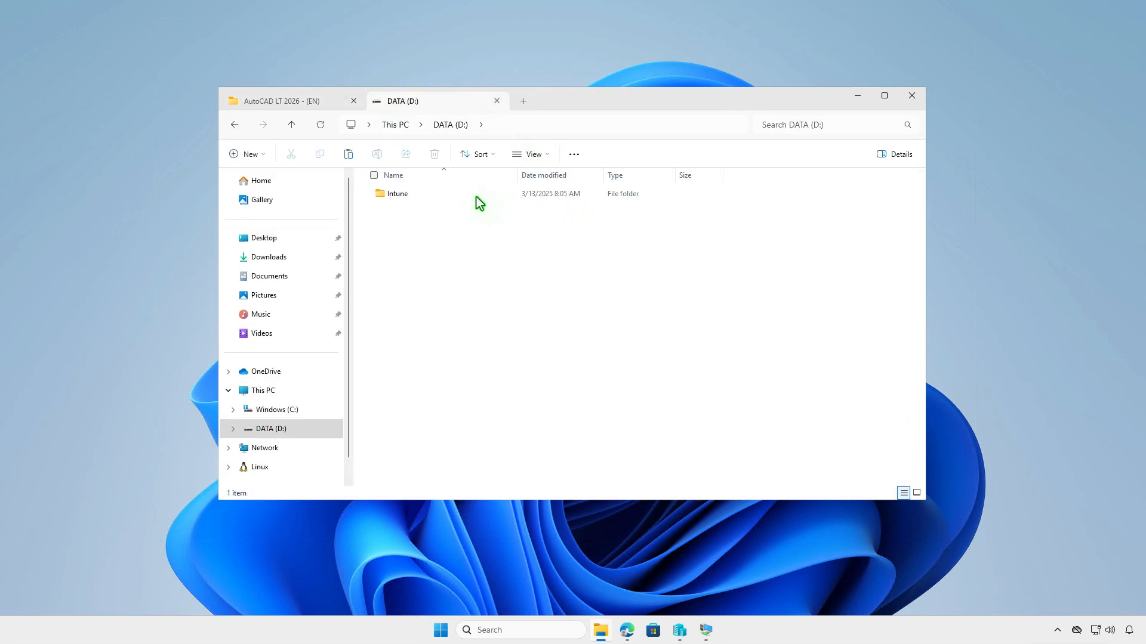
{"action": "double_click", "coordinate": [475, 197]}
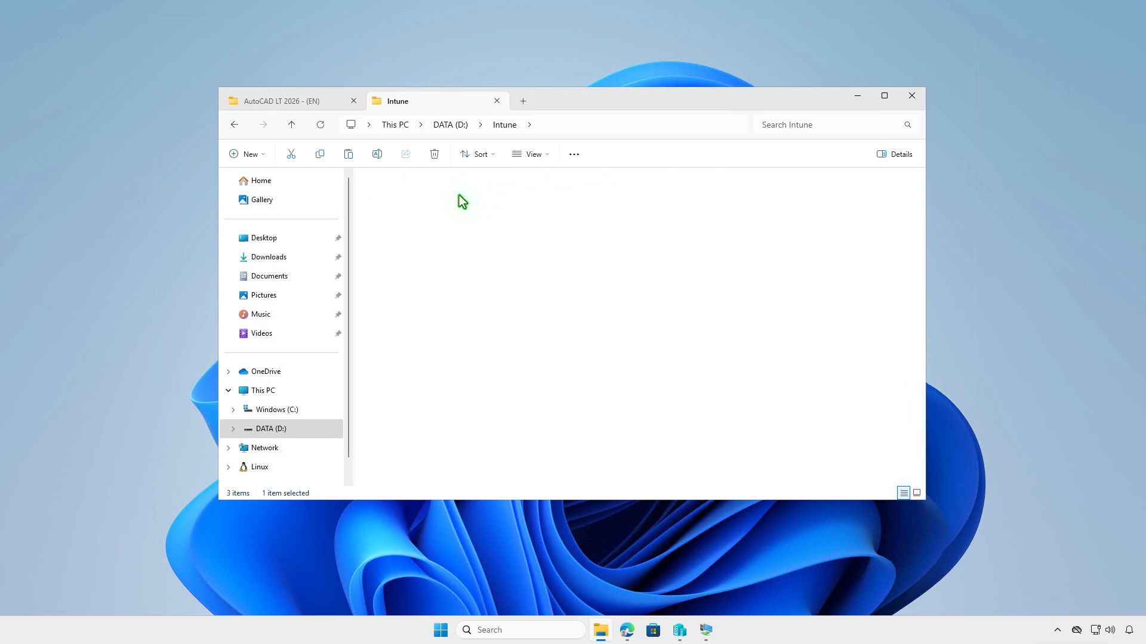
{"action": "double_click", "coordinate": [460, 195]}
{"action": "right_click", "coordinate": [480, 241]}
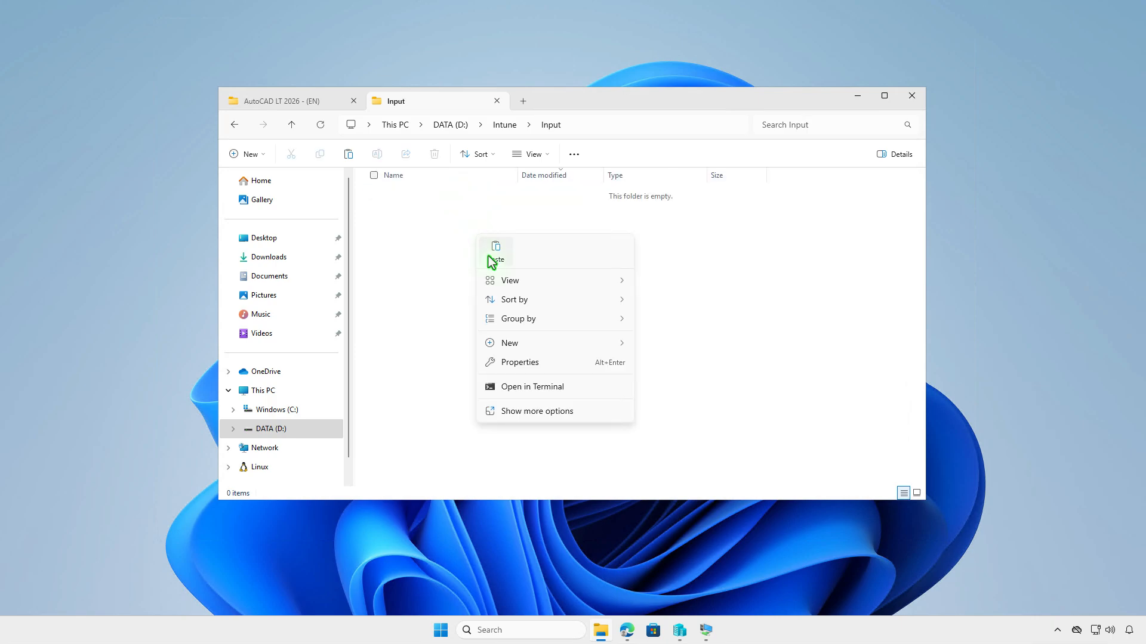
{"action": "left_click", "coordinate": [490, 258]}
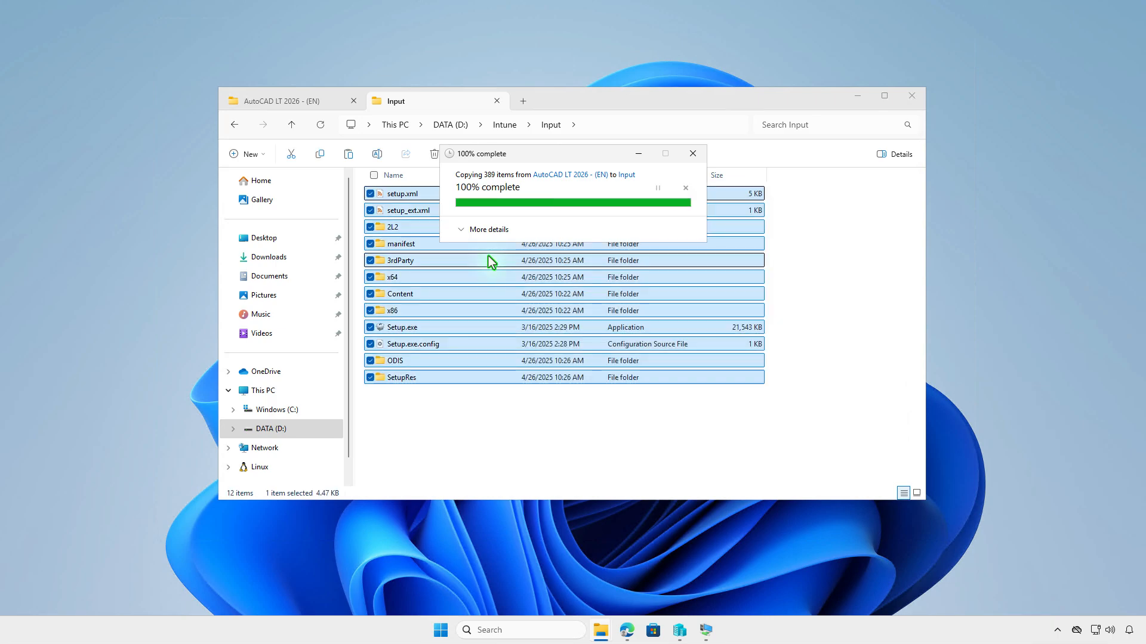
{"action": "left_click", "coordinate": [504, 126]}
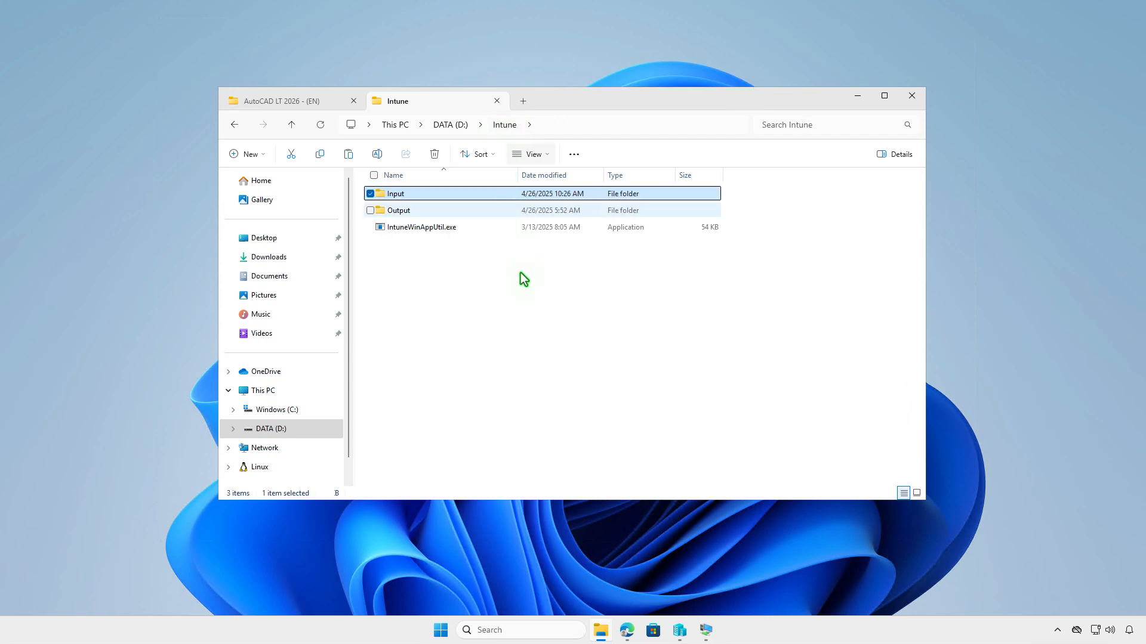
{"action": "left_click", "coordinate": [524, 333]}
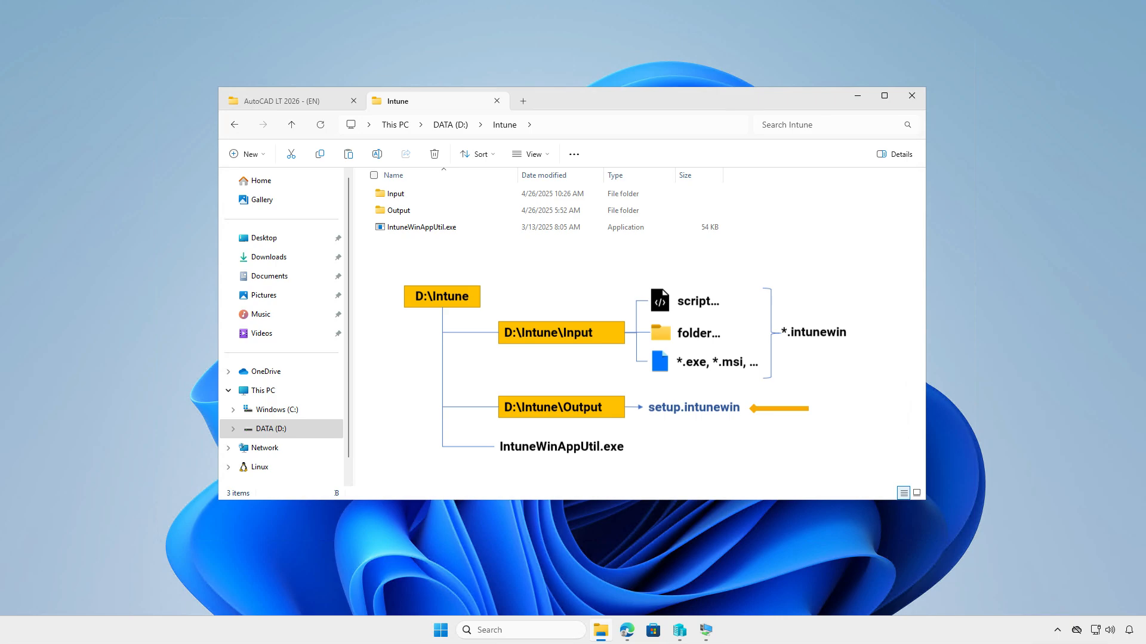
- Switch to an elevated Windows PowerShell session and change the working directory to D:\Intune
{"action": "left_click", "coordinate": [858, 95]}
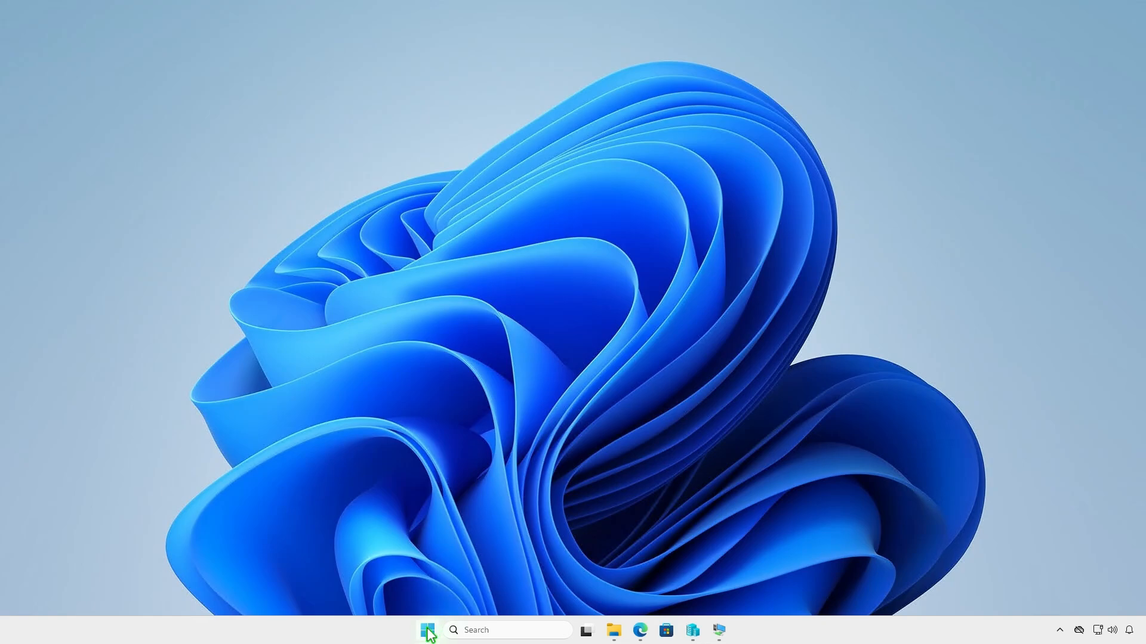
{"action": "right_click", "coordinate": [427, 632]}
{"action": "left_click", "coordinate": [459, 460]}
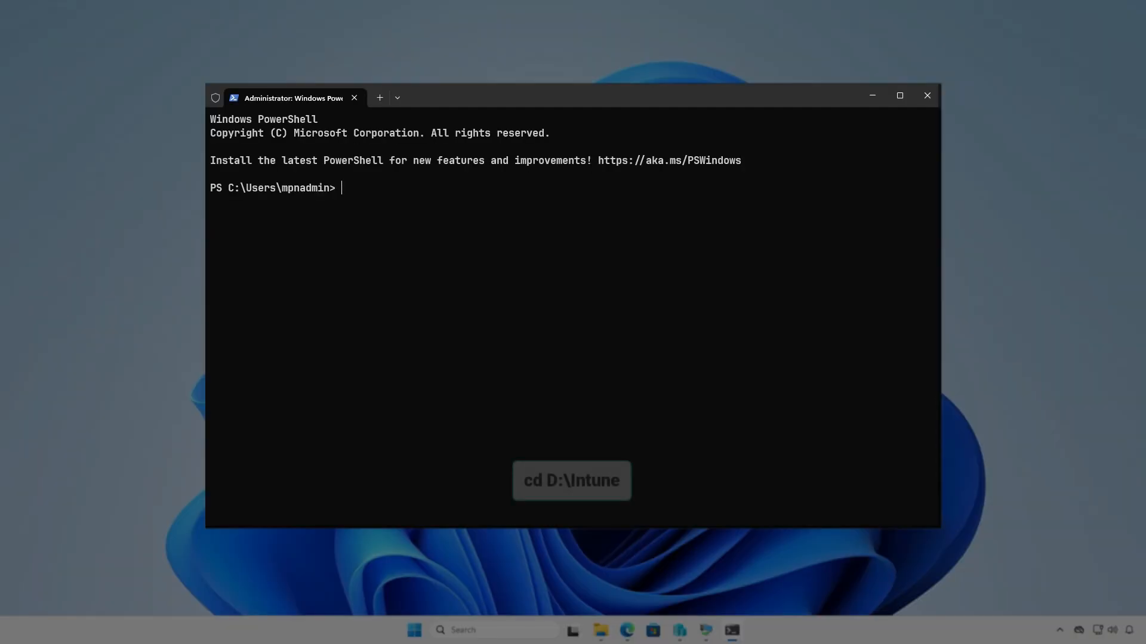
{"action": "type", "text": "cd d:\\"}
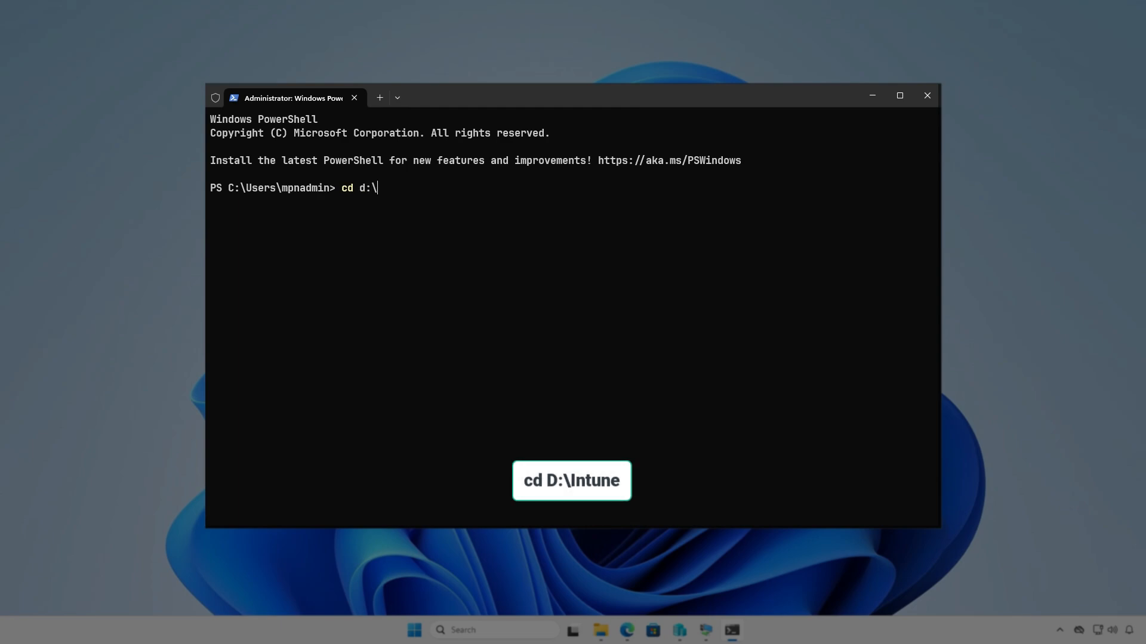
{"action": "type", "text": "in"}
{"action": "key", "text": "Tab"}
{"action": "key", "text": "Return"}
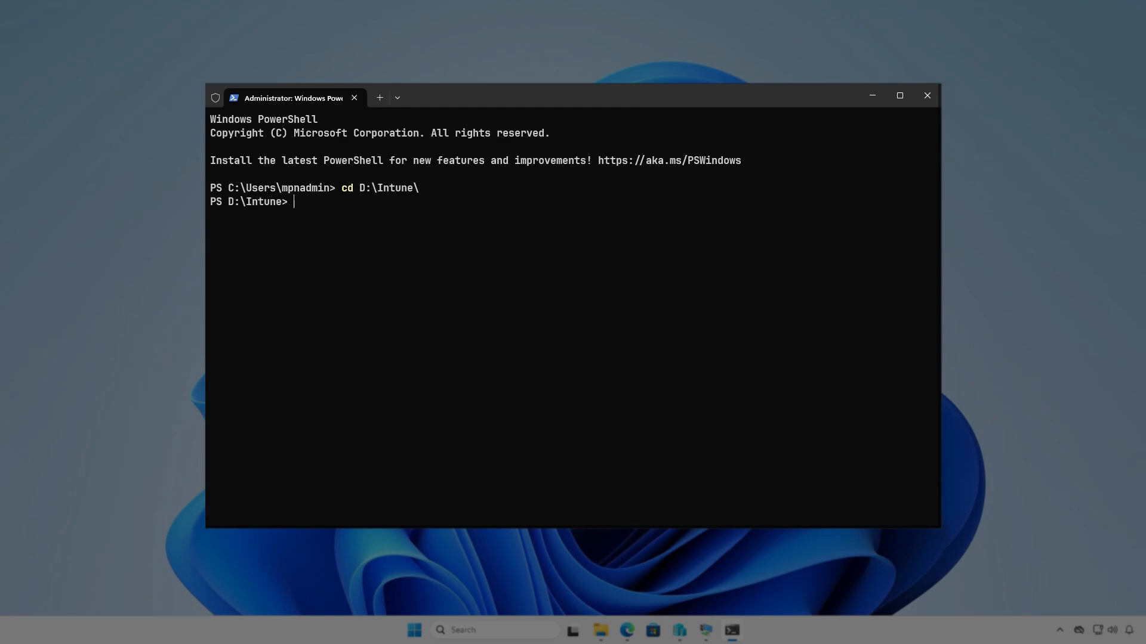
{"action": "key", "text": "Return"}
- Run .\IntuneWinAppUtil.exe and specify D:\Intune\Input as the source folder
{"action": "type", "text": "i"}
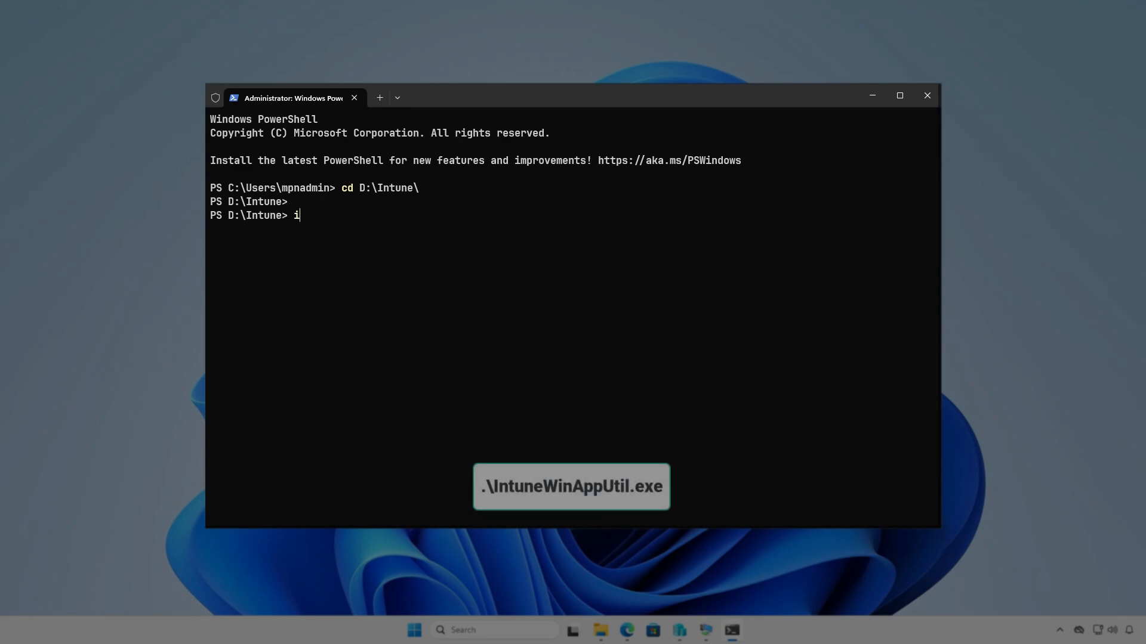
{"action": "type", "text": "ntu"}
{"action": "key", "text": "Tab"}
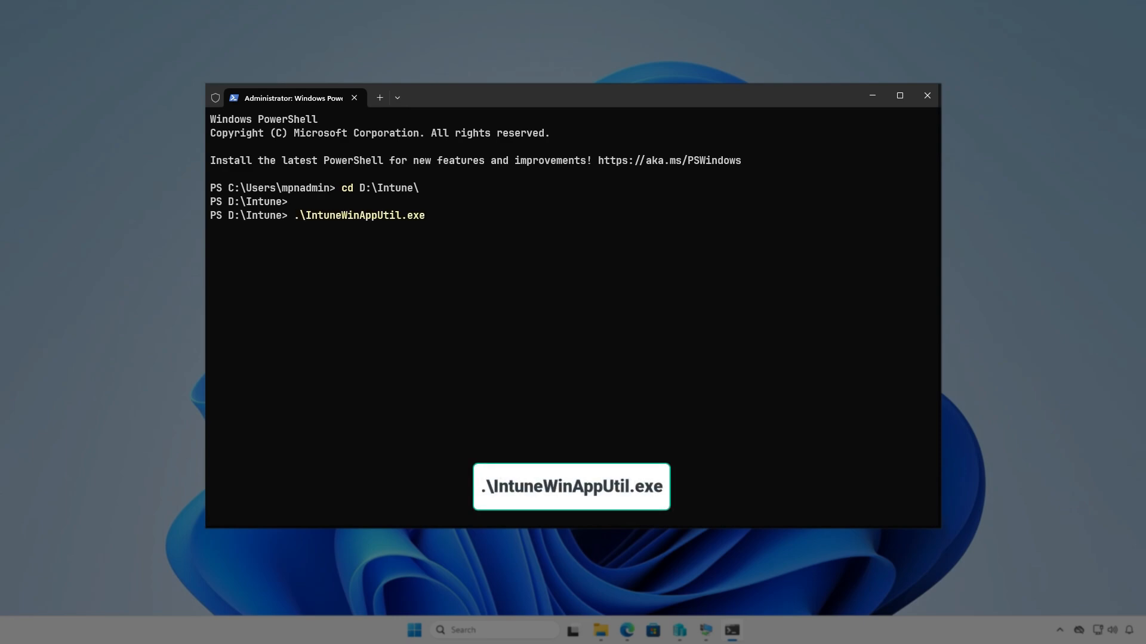
{"action": "key", "text": "Return"}
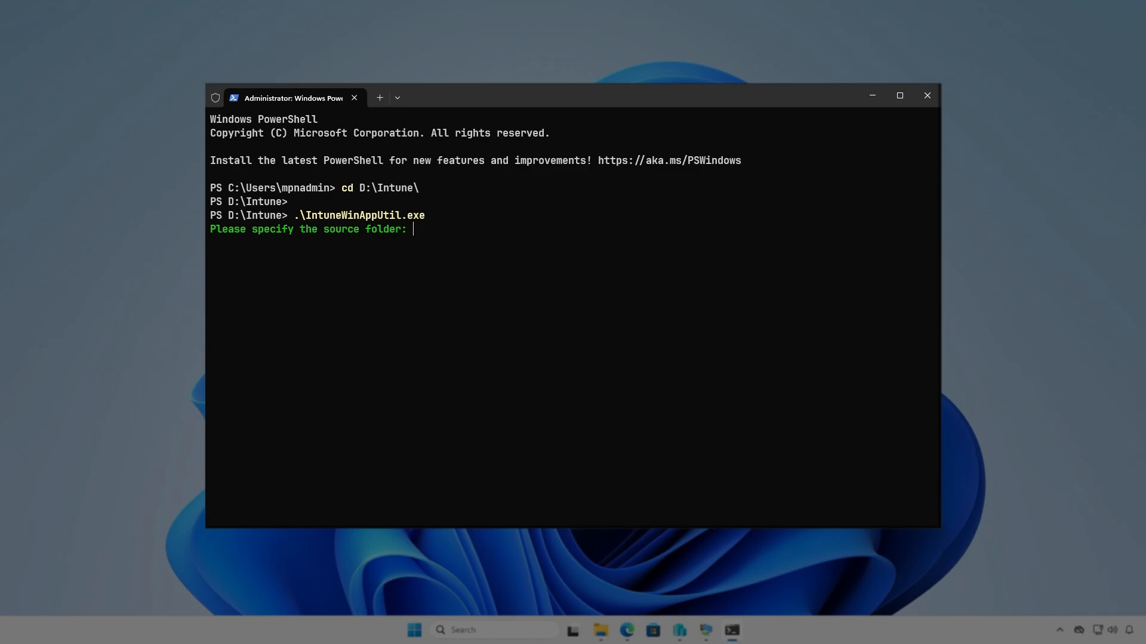
{"action": "type", "text": "D:\\"}
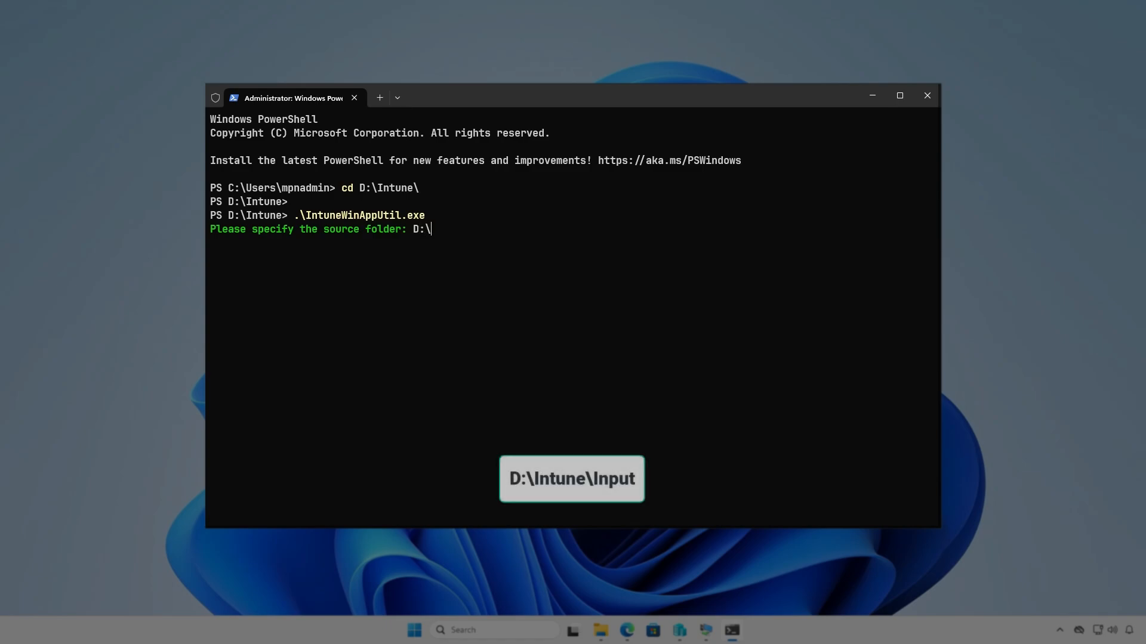
{"action": "type", "text": "Intune\\I"}
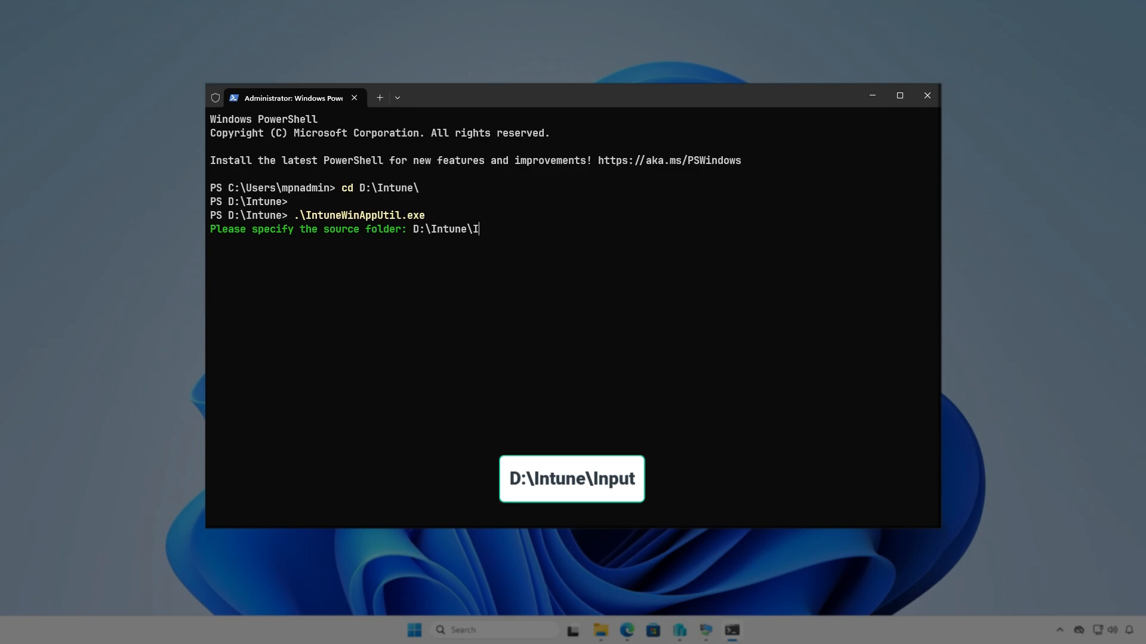
{"action": "type", "text": "nput"}
{"action": "key", "text": "Return"}
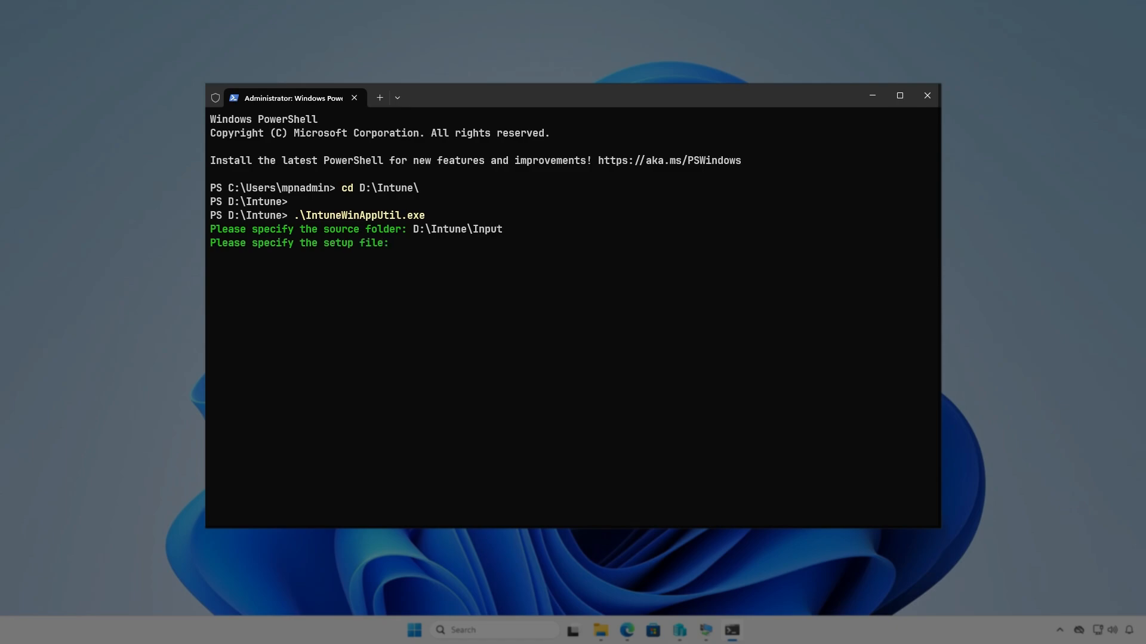
- Specify D:\Intune\Input\setup.exe as the setup file
{"action": "type", "text": "D:\\Intune\\"}
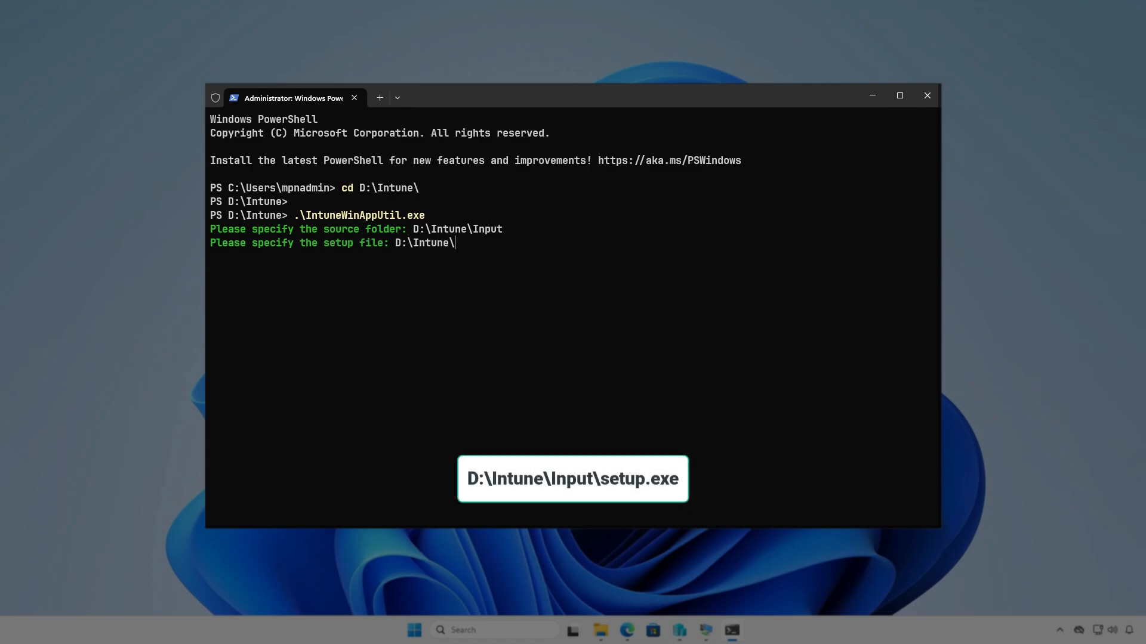
{"action": "type", "text": "Input\\setup.exe"}
{"action": "key", "text": "Return"}
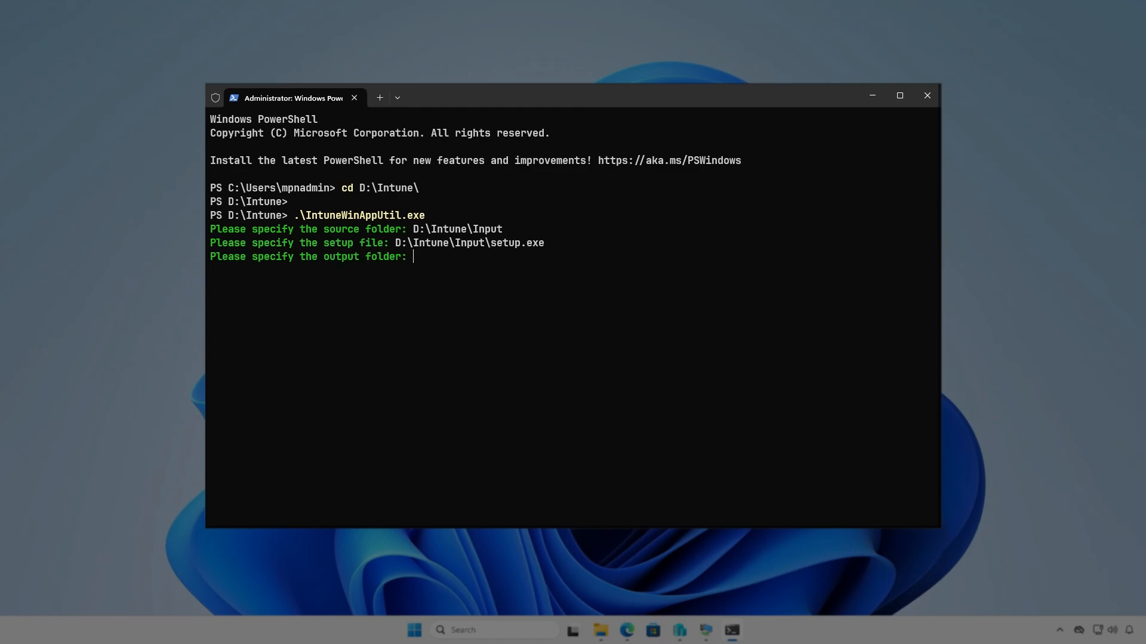
- Specify D:\Intune\Output as the output folder and decline a catalog folder to generate the package
{"action": "type", "text": "D:\\"}
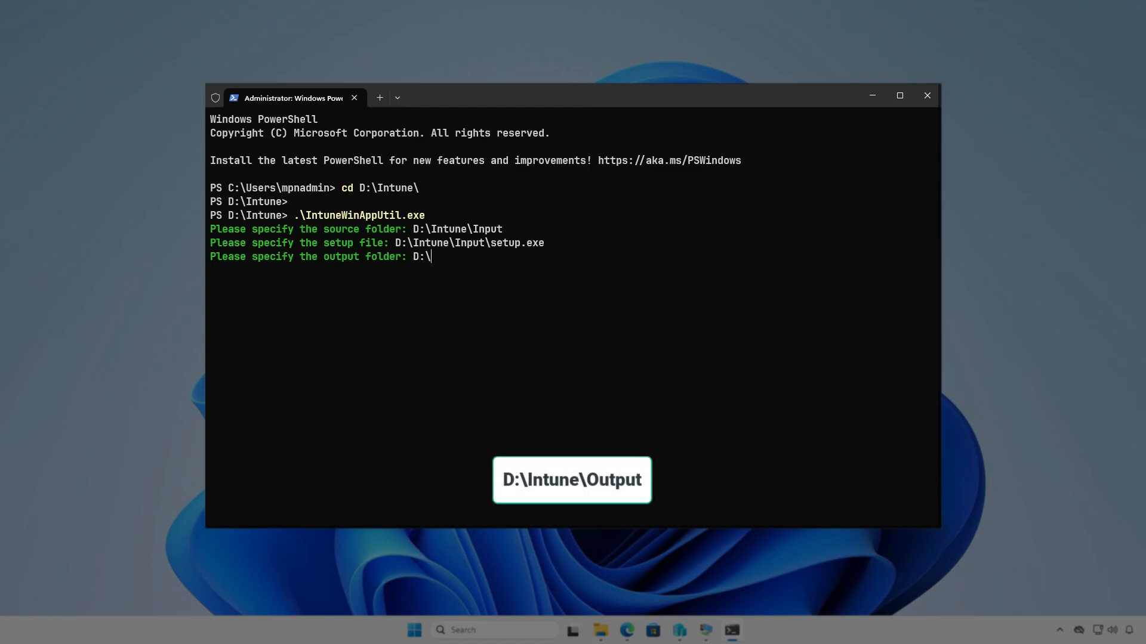
{"action": "type", "text": "Intune\\Output"}
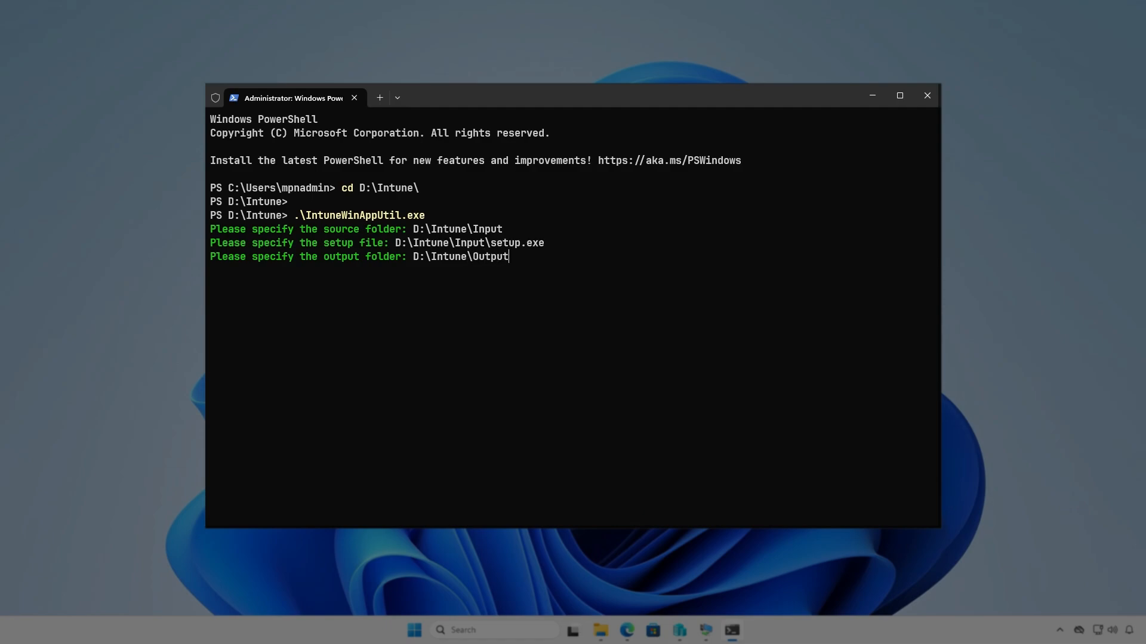
{"action": "key", "text": "Return"}
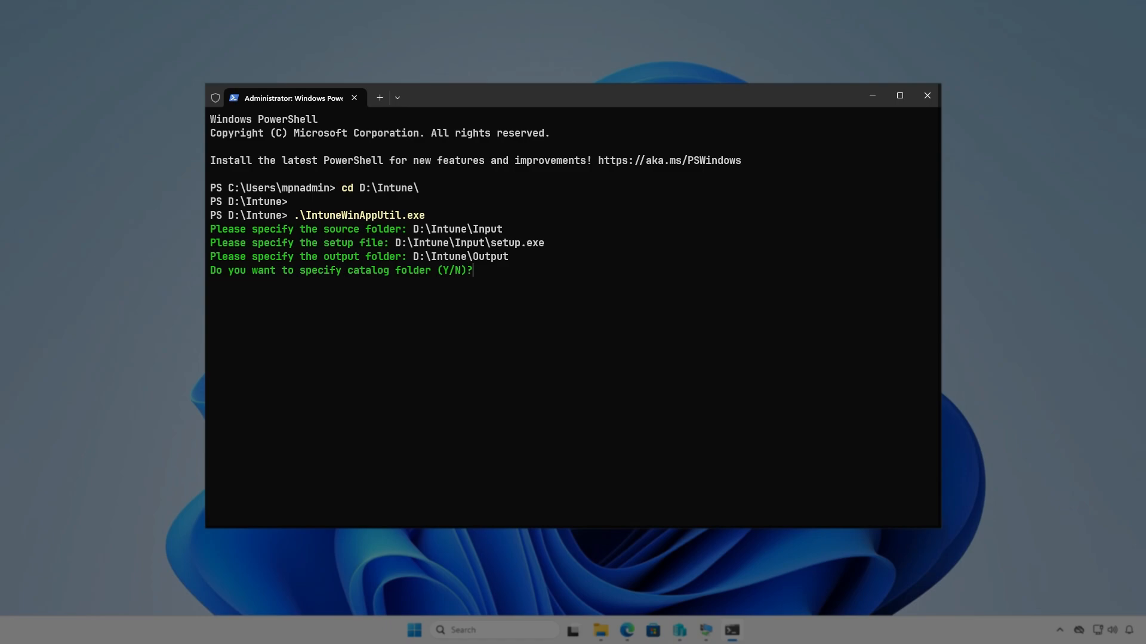
{"action": "key", "text": "n"}
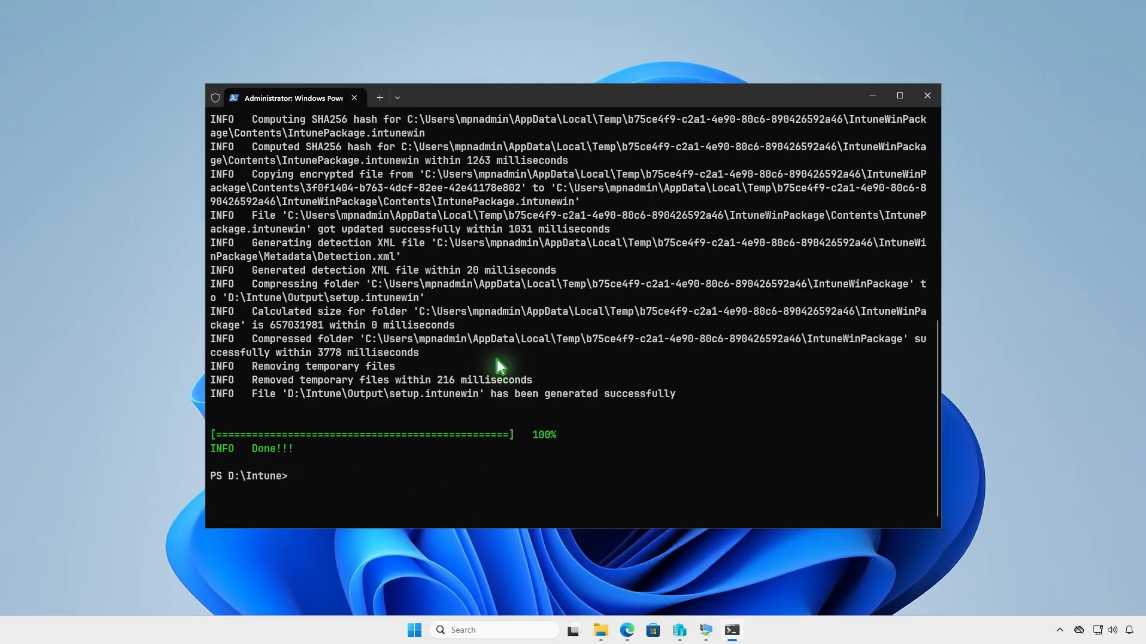
- Switch to File Explorer and check the contents of the D:\Intune\Output folder
{"action": "left_click", "coordinate": [875, 96]}
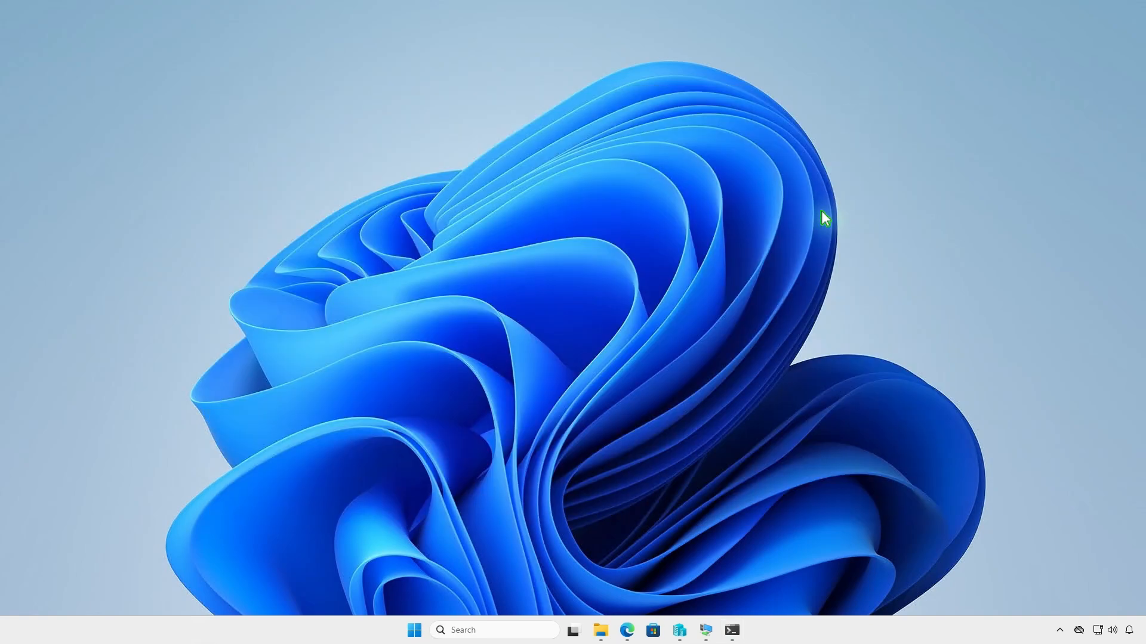
{"action": "left_click", "coordinate": [600, 630]}
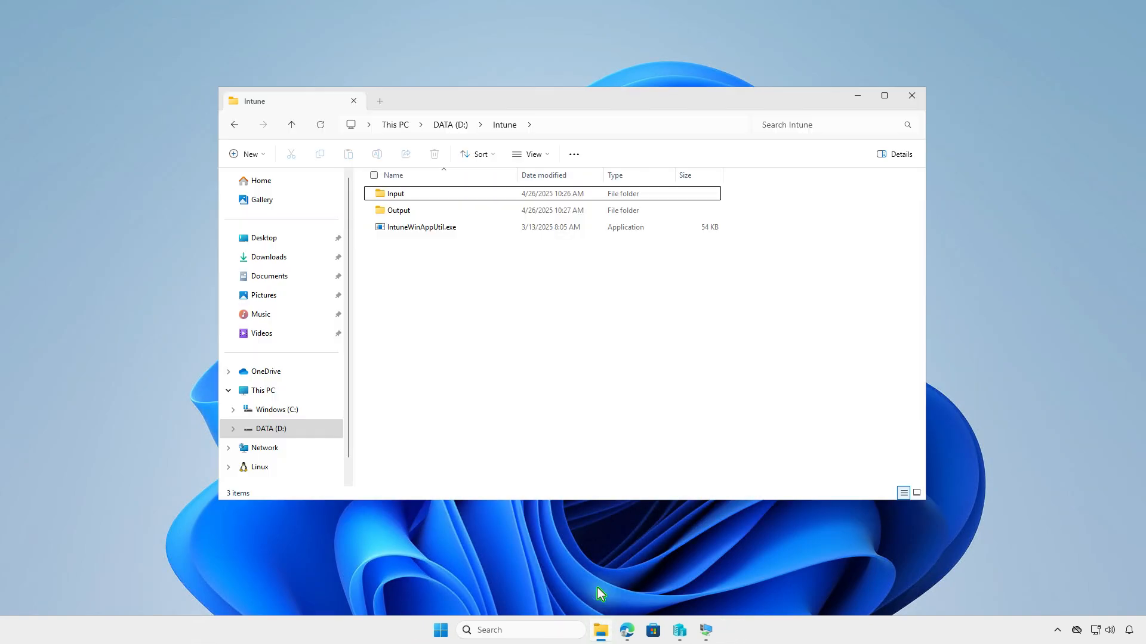
{"action": "double_click", "coordinate": [484, 210]}
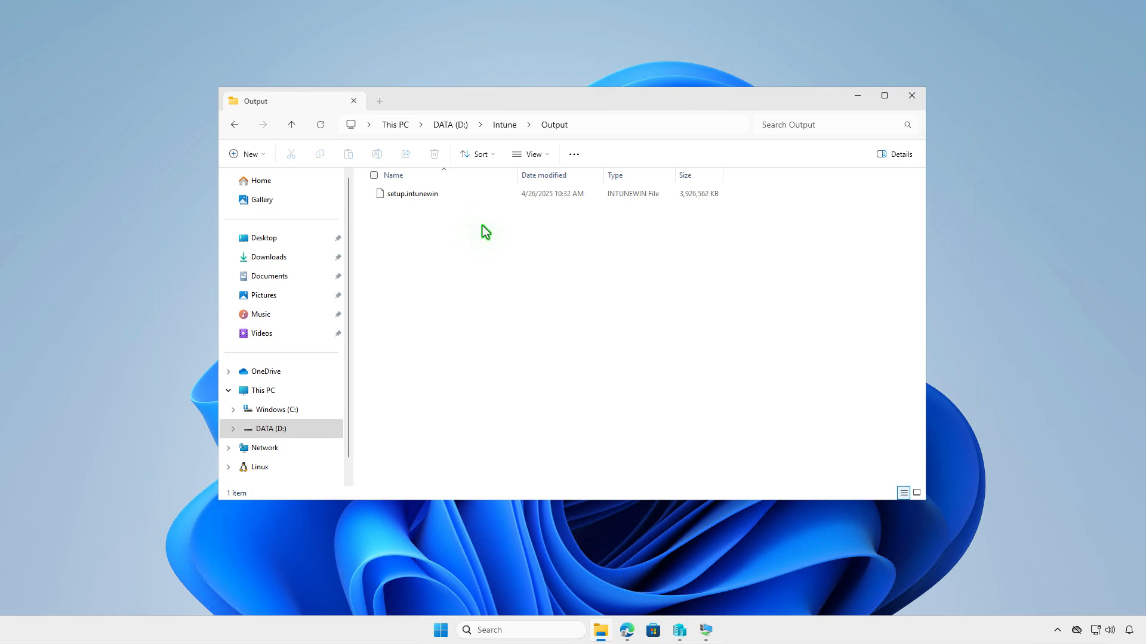
{"action": "left_click", "coordinate": [855, 96]}
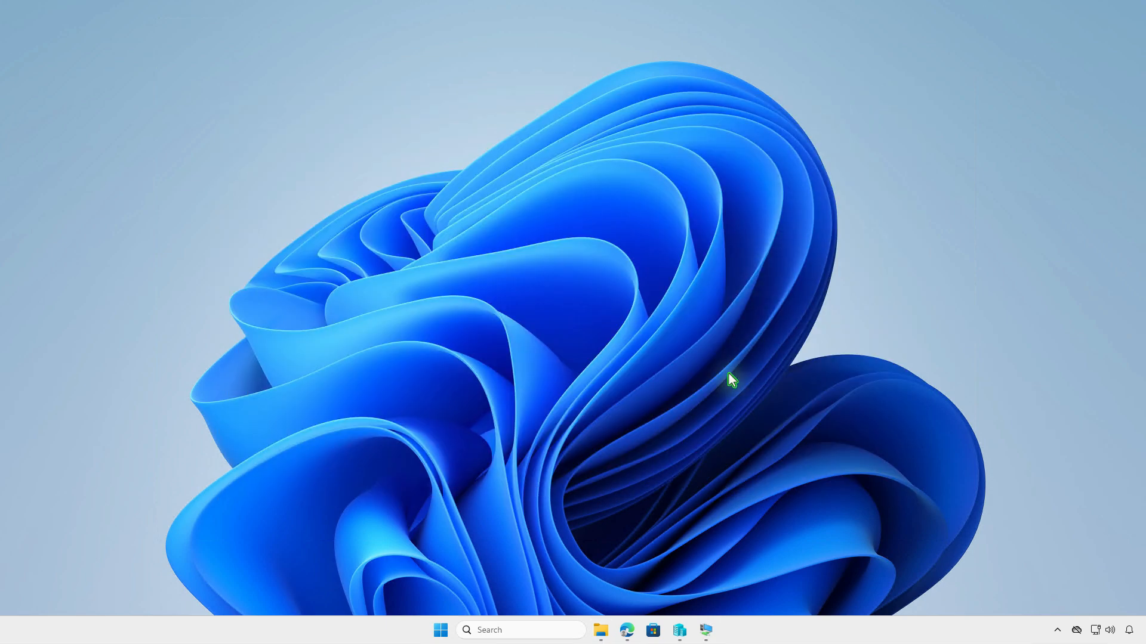
- Switch to the Microsoft Intune admin center in Edge and open the list of Windows apps
{"action": "left_click", "coordinate": [626, 630]}
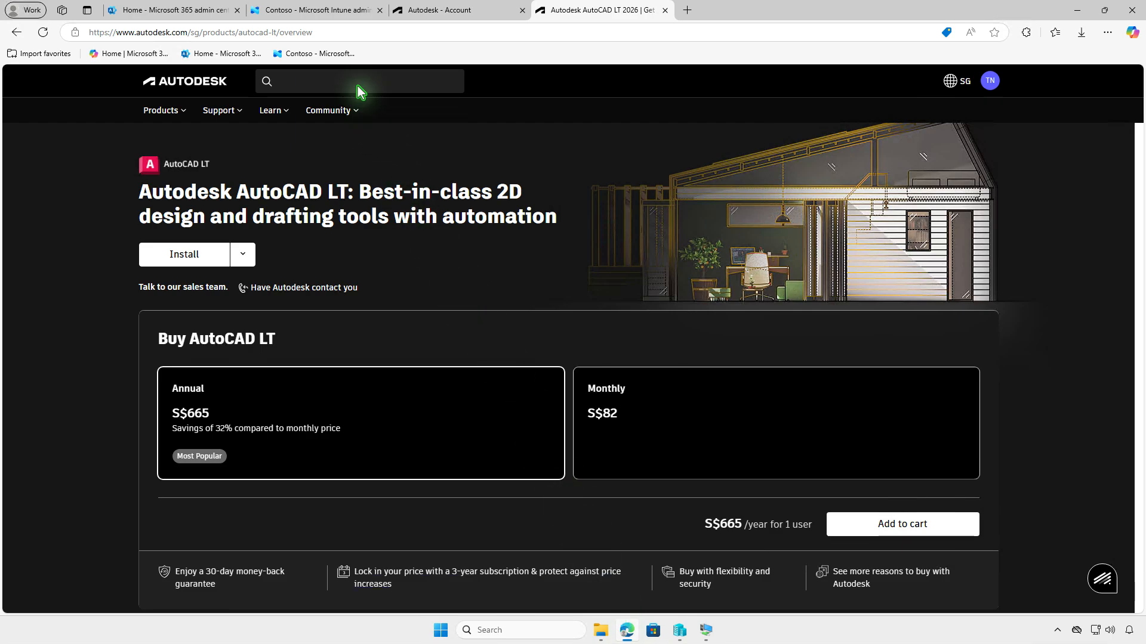
{"action": "left_click", "coordinate": [334, 16]}
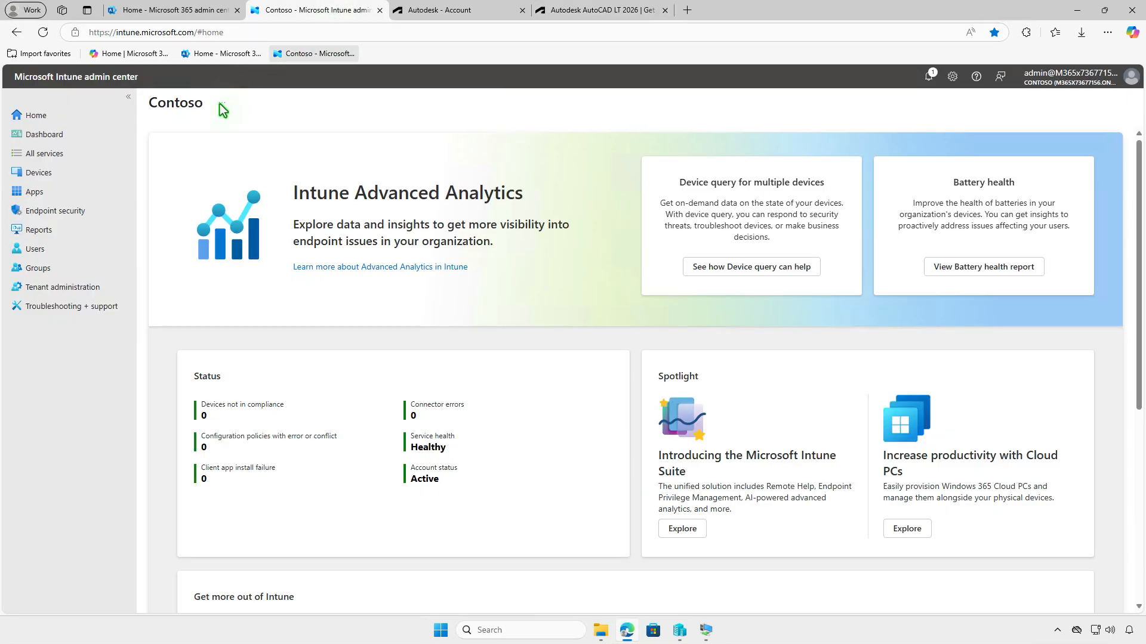
{"action": "left_click", "coordinate": [73, 194]}
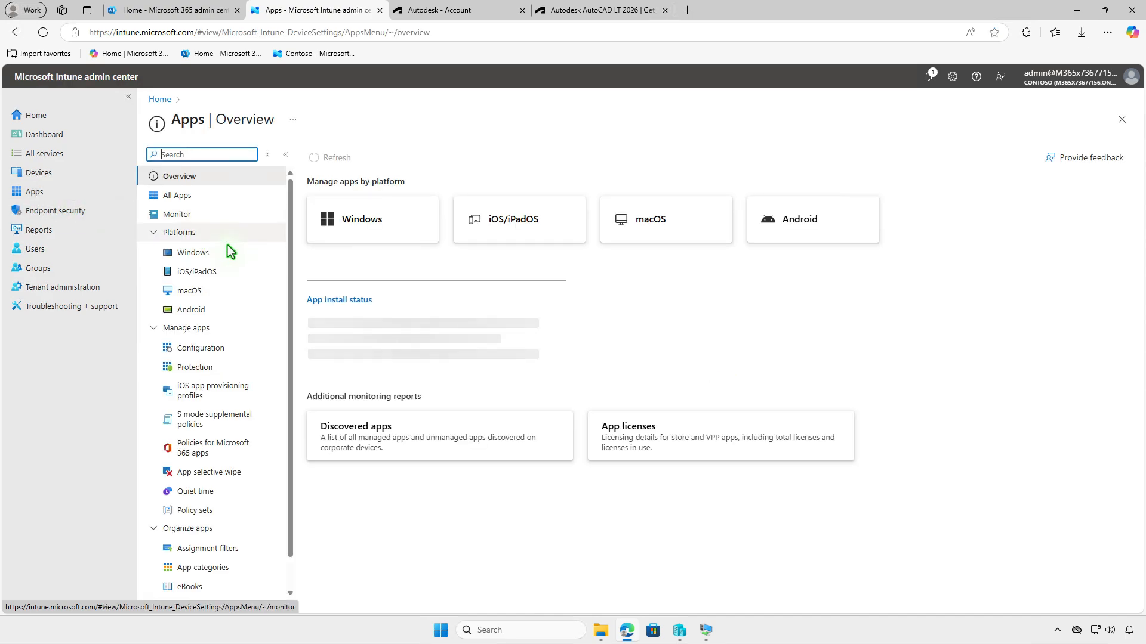
{"action": "left_click", "coordinate": [232, 255]}
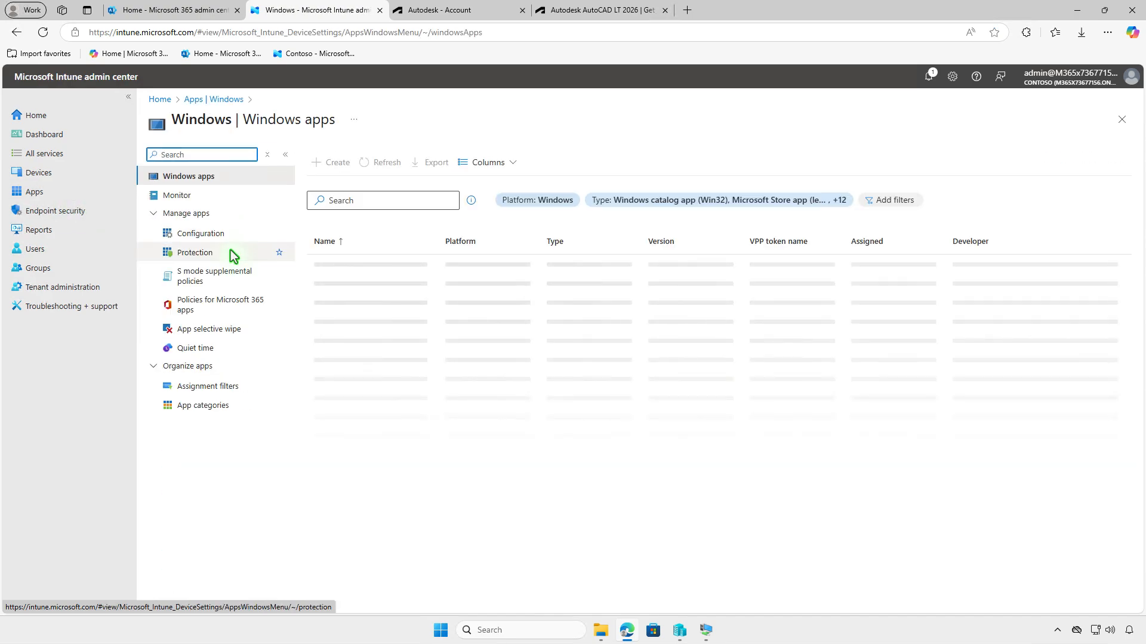
- Start creating a new app with the app type Windows app (Win32)
{"action": "left_click", "coordinate": [336, 166]}
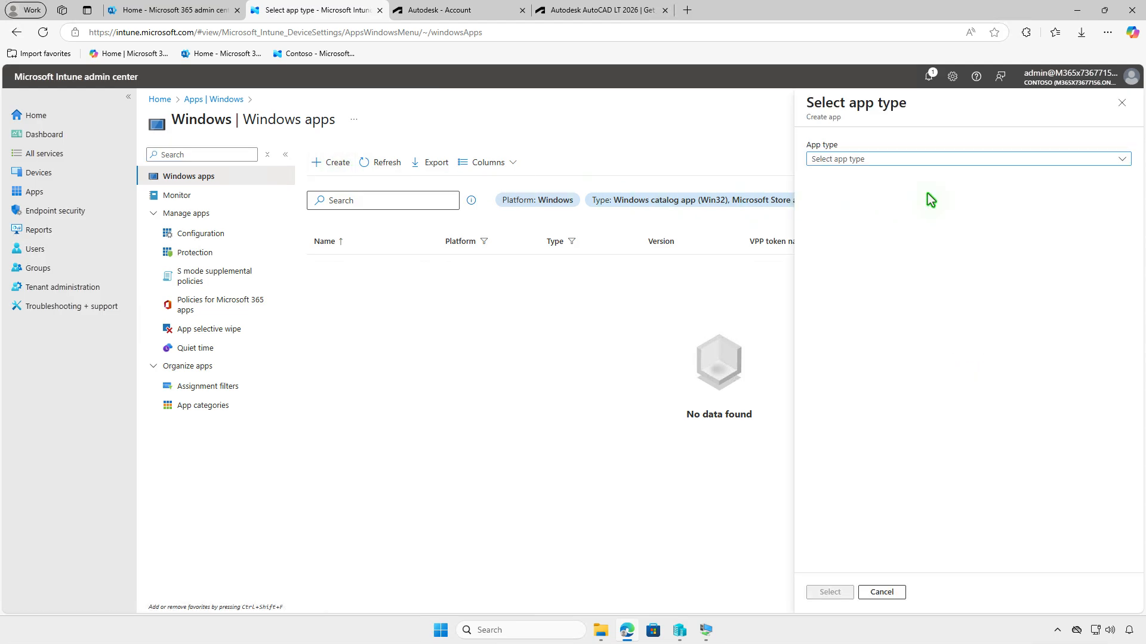
{"action": "left_click", "coordinate": [993, 160]}
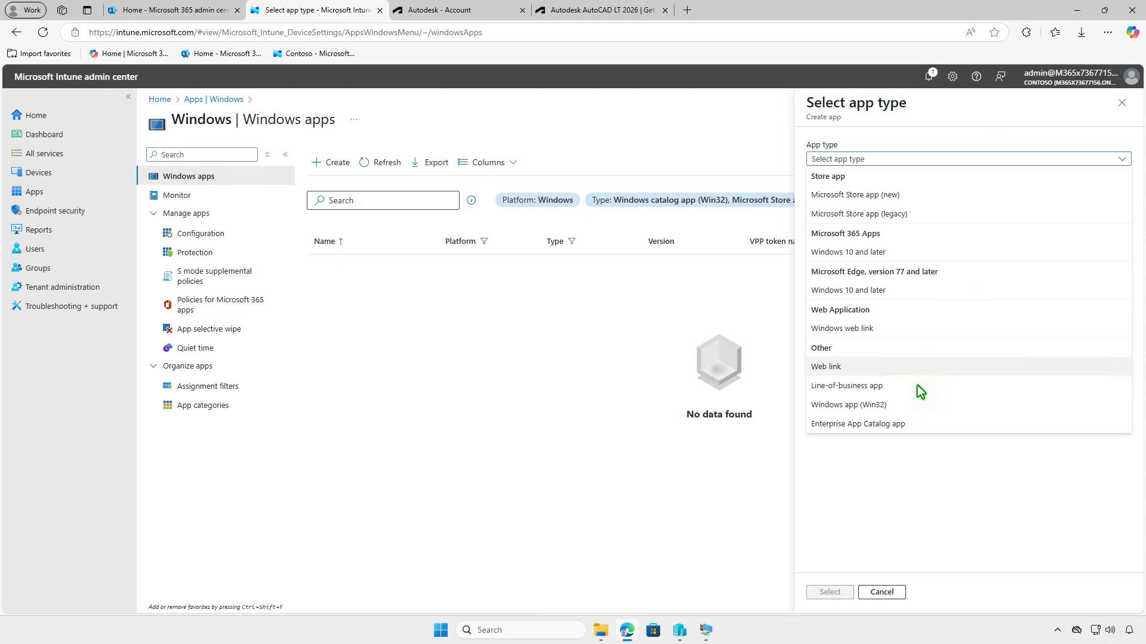
{"action": "left_click", "coordinate": [909, 403]}
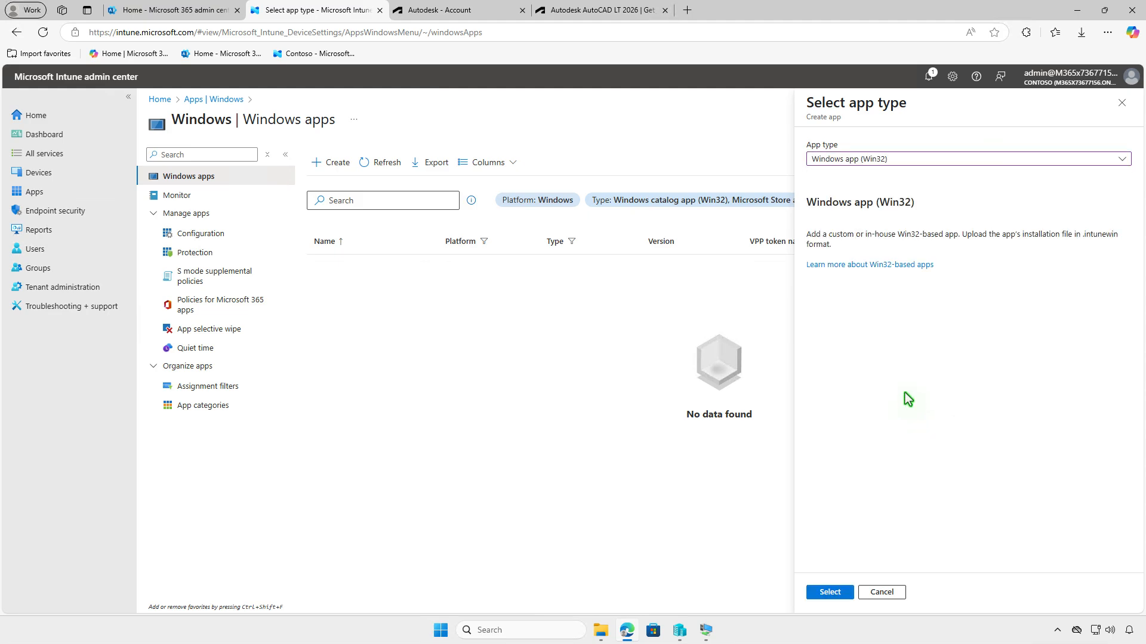
{"action": "left_click", "coordinate": [830, 593]}
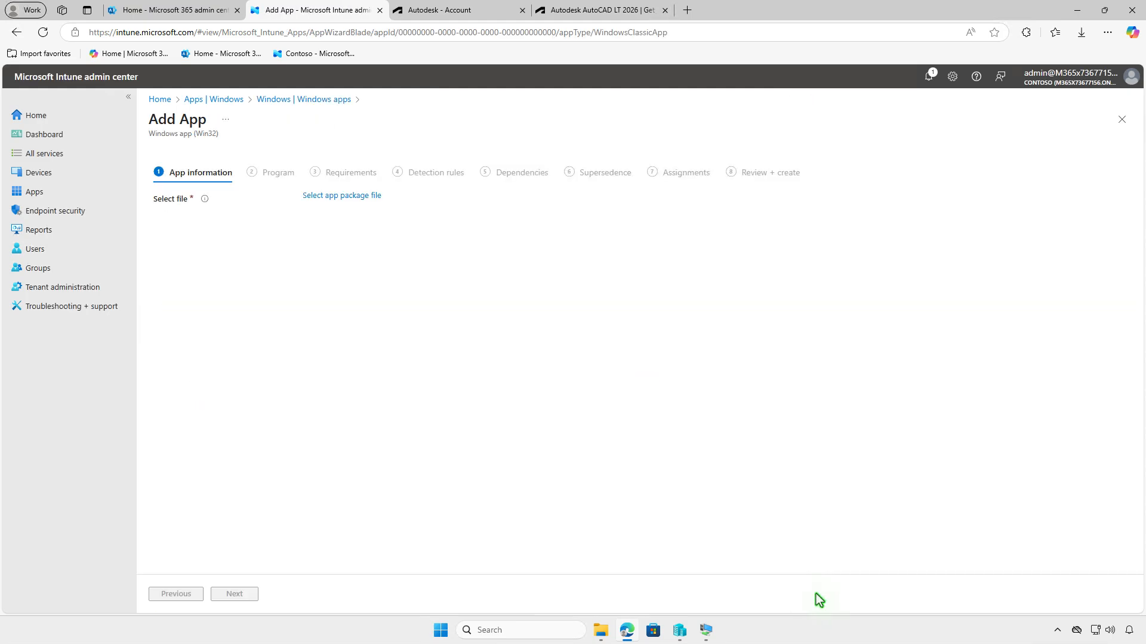
- Select setup.intunewin from D:\Intune\Output as the app package file and confirm it
{"action": "left_click", "coordinate": [376, 197]}
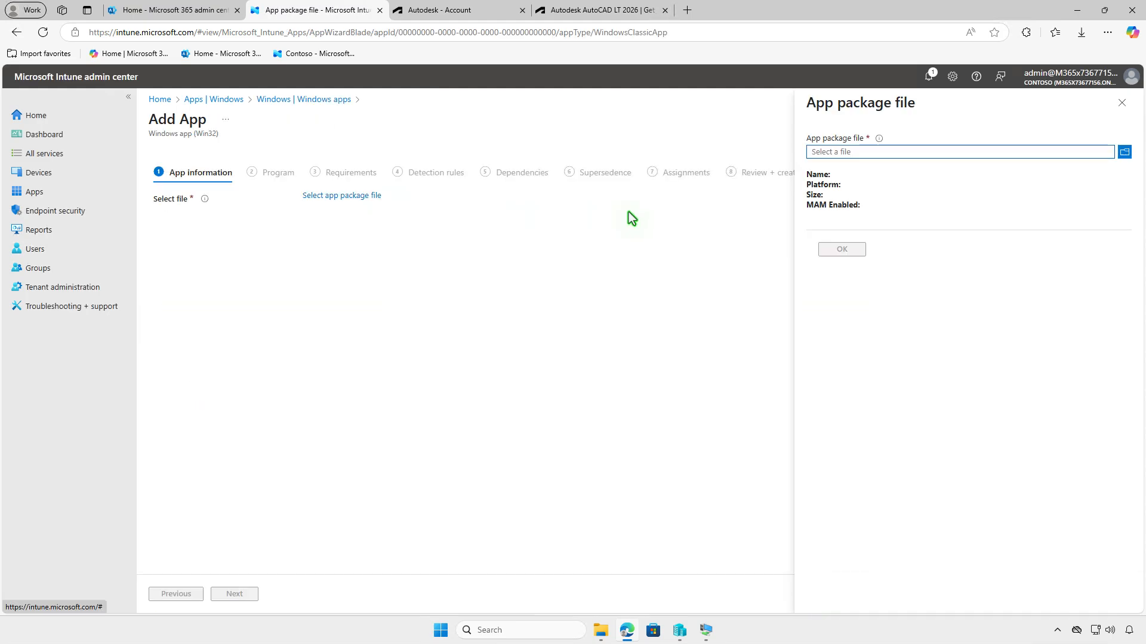
{"action": "left_click", "coordinate": [915, 150]}
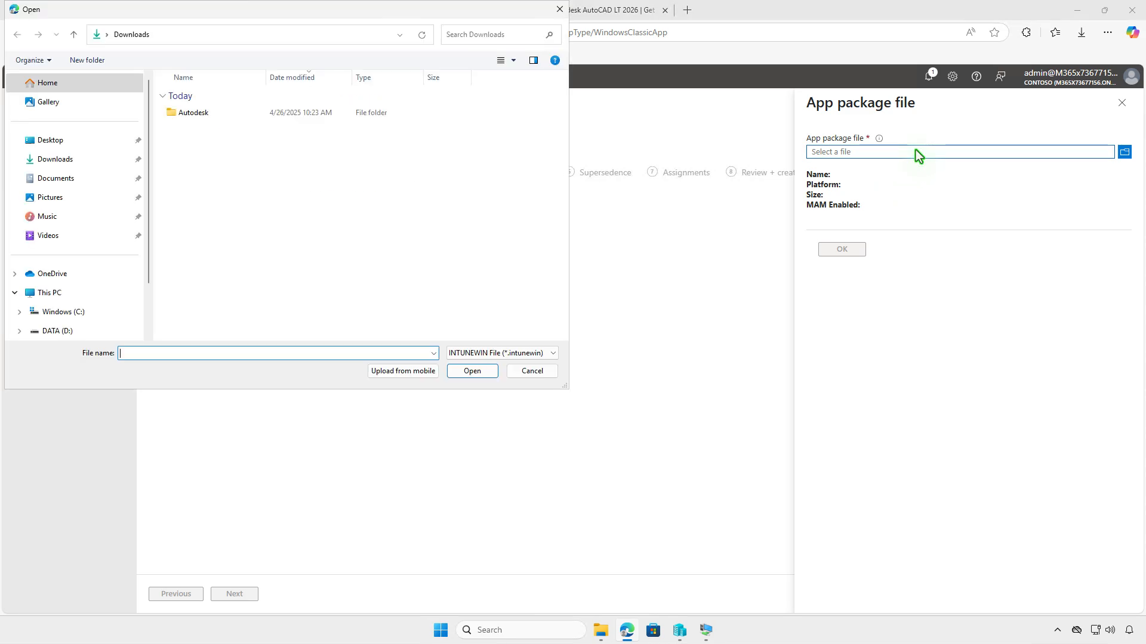
{"action": "left_click", "coordinate": [82, 294]}
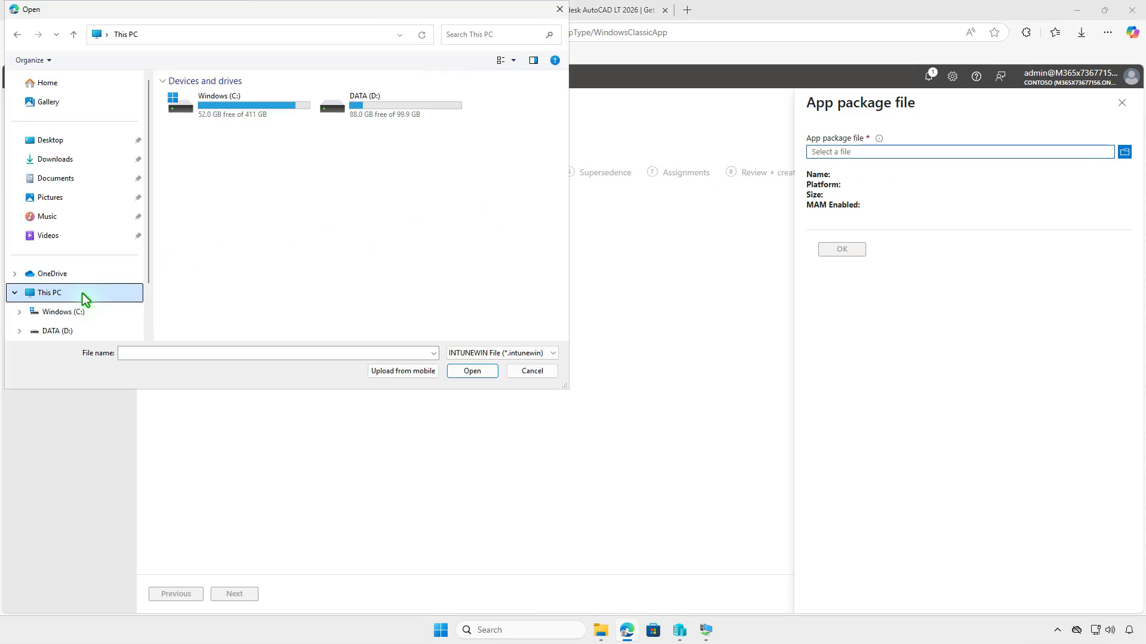
{"action": "double_click", "coordinate": [443, 108]}
{"action": "double_click", "coordinate": [209, 97]}
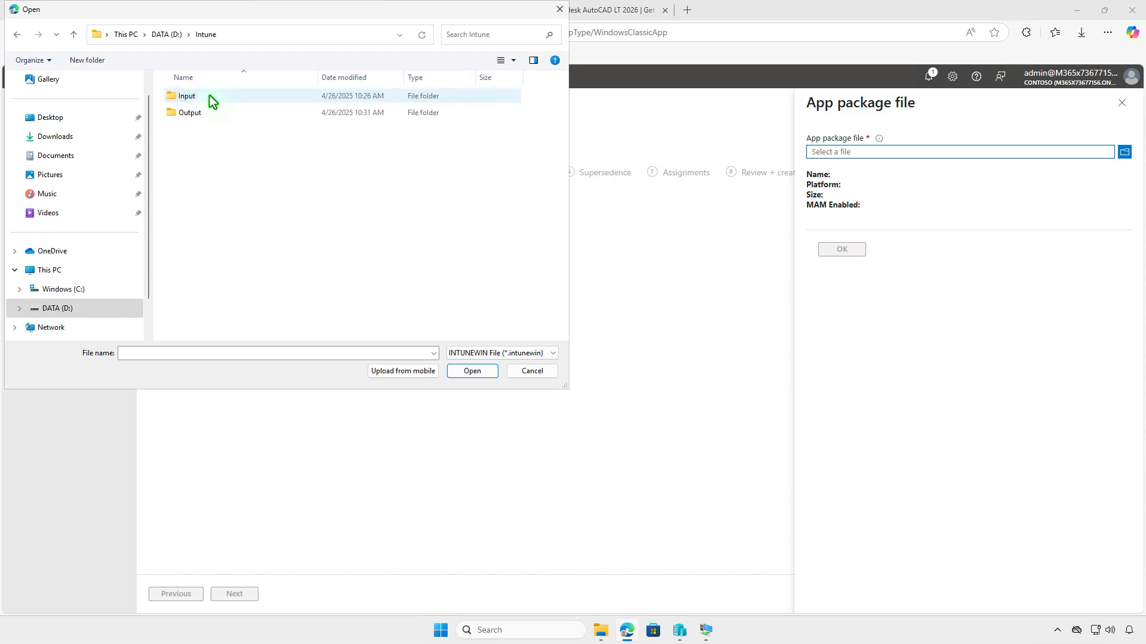
{"action": "double_click", "coordinate": [262, 116]}
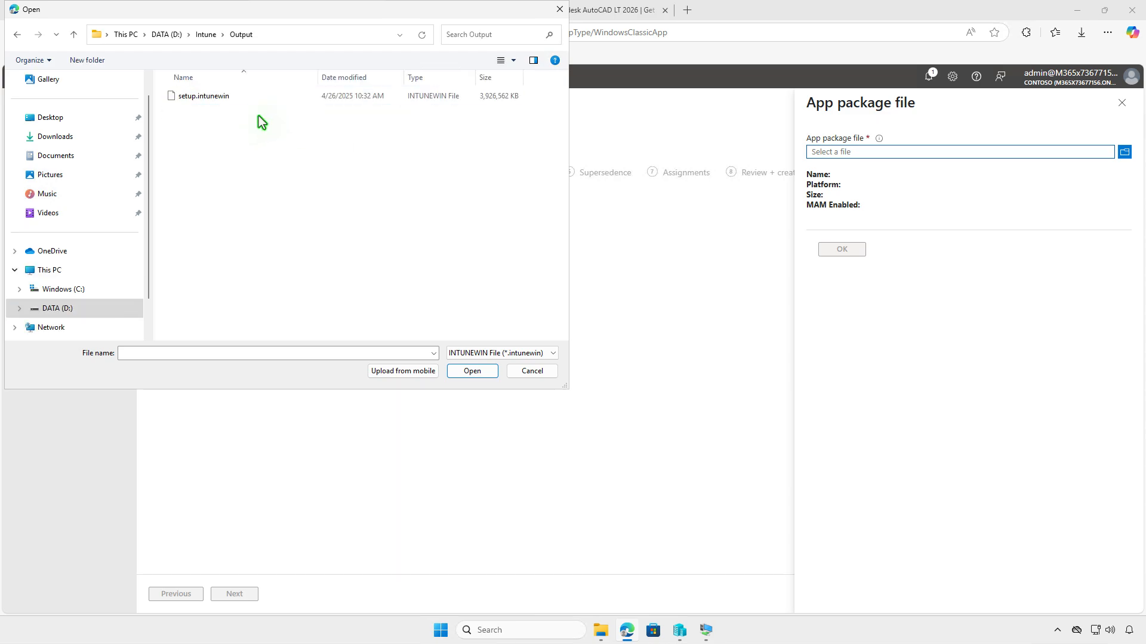
{"action": "left_click", "coordinate": [252, 99]}
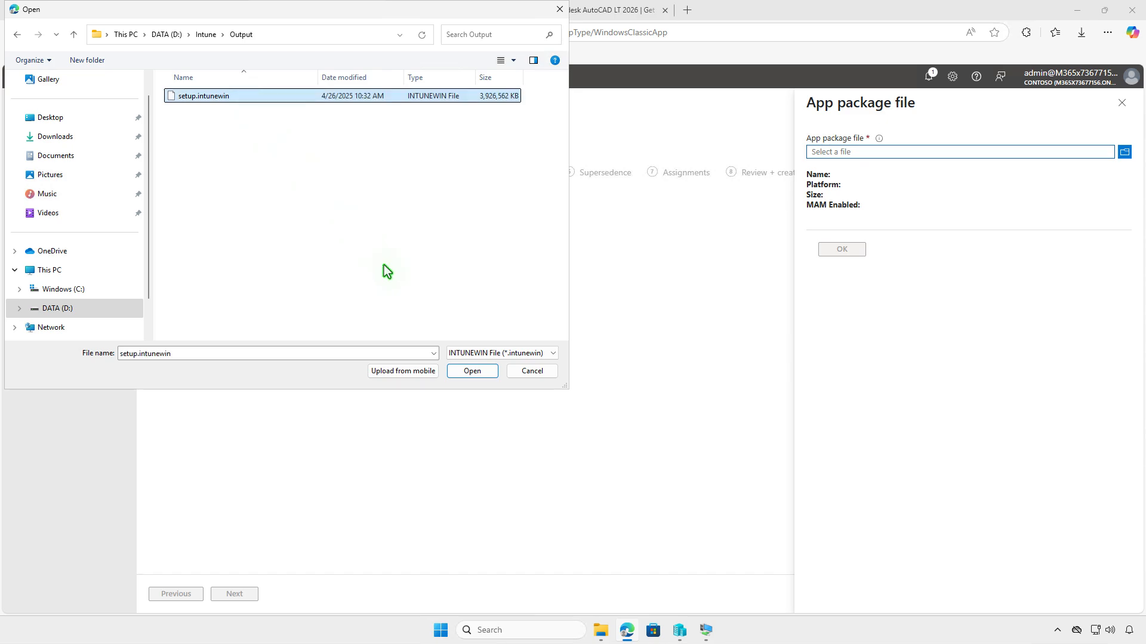
{"action": "left_click", "coordinate": [471, 372]}
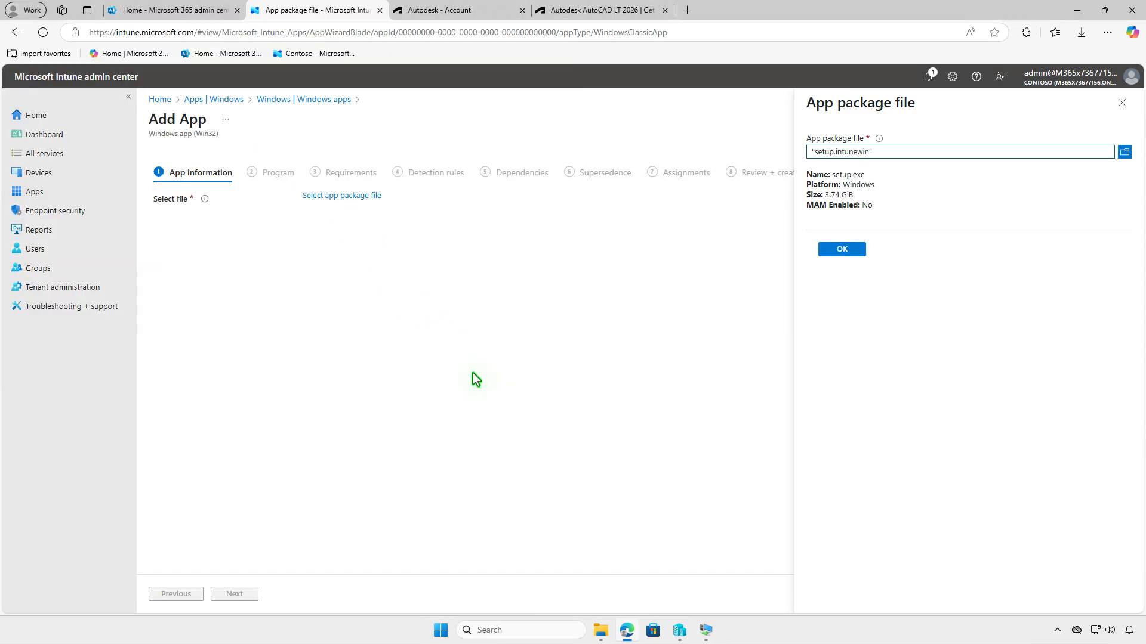
{"action": "left_click", "coordinate": [844, 250]}
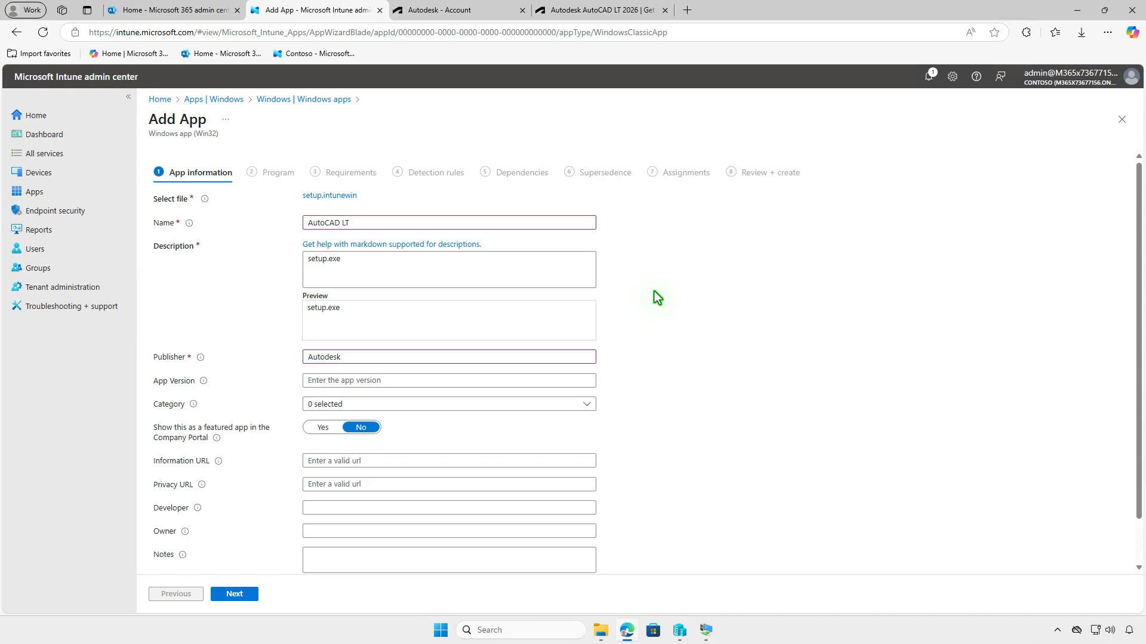
- Set images.png from the Downloads folder as the app logo and continue to the Program settings
{"action": "scroll", "coordinate": [657, 297], "scroll_direction": "down", "scroll_amount": 2}
{"action": "left_click", "coordinate": [329, 540]}
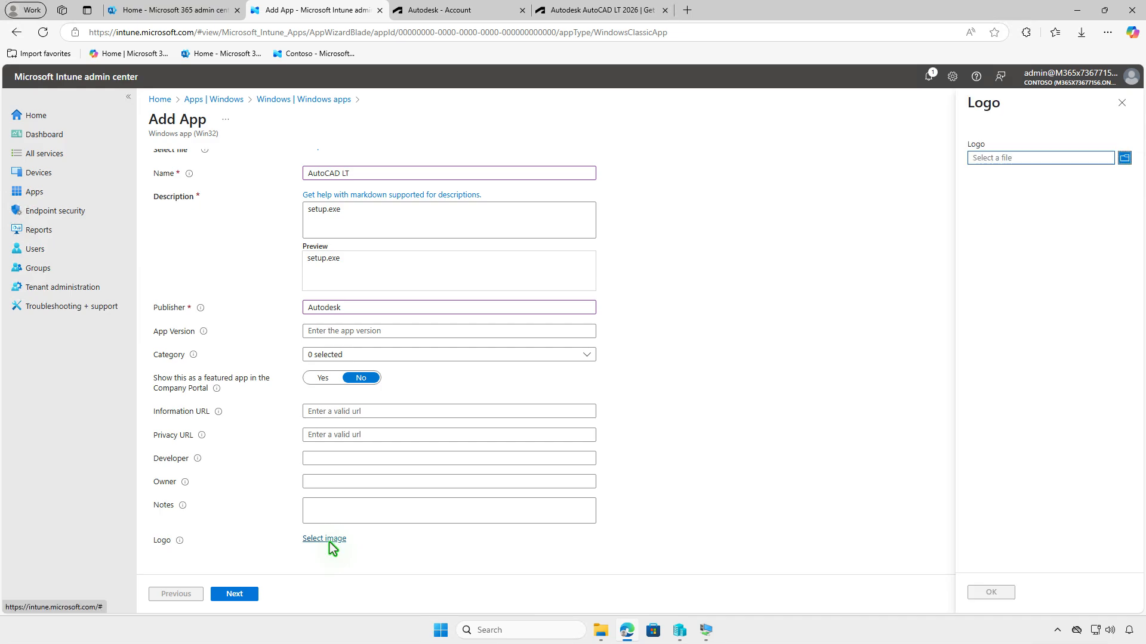
{"action": "left_click", "coordinate": [1037, 158]}
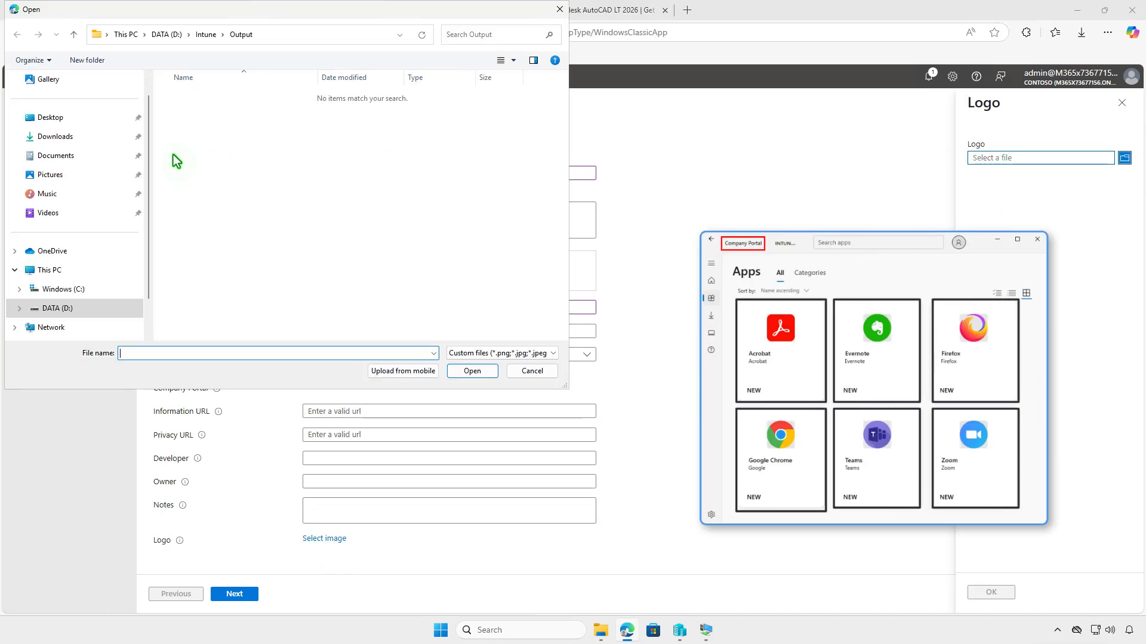
{"action": "left_click", "coordinate": [59, 137]}
{"action": "left_click", "coordinate": [230, 115]}
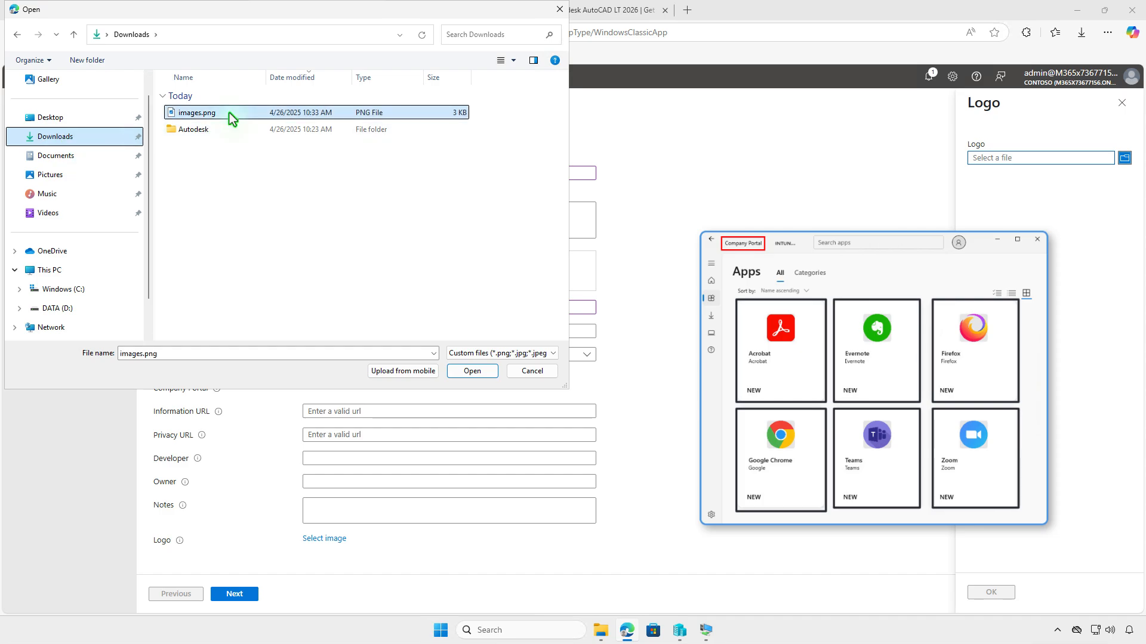
{"action": "left_click", "coordinate": [471, 371]}
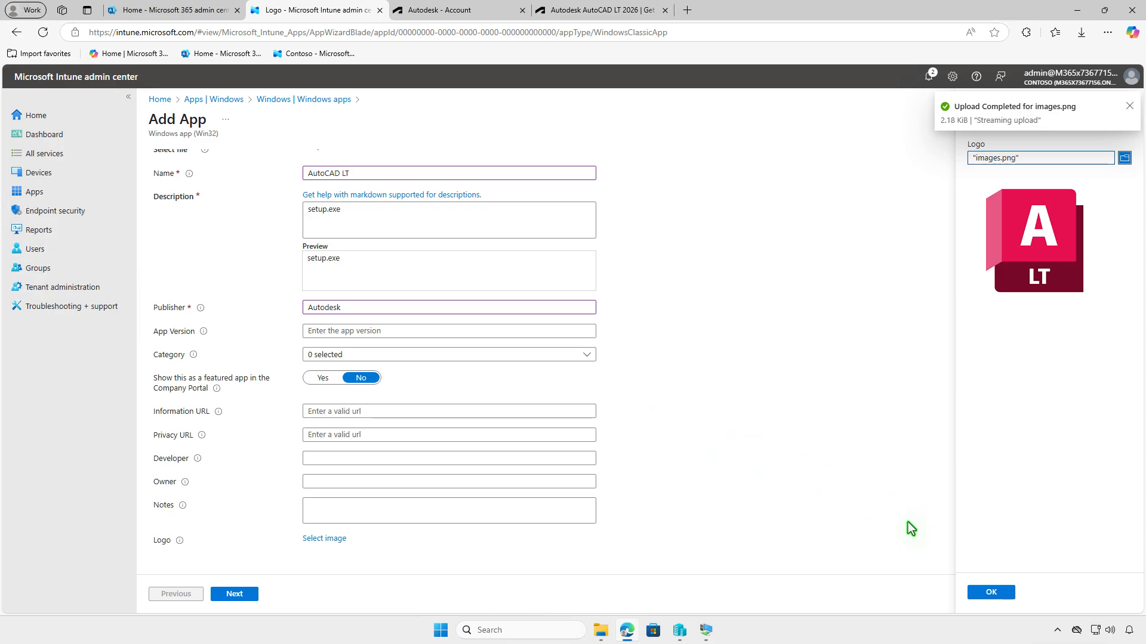
{"action": "left_click", "coordinate": [990, 593]}
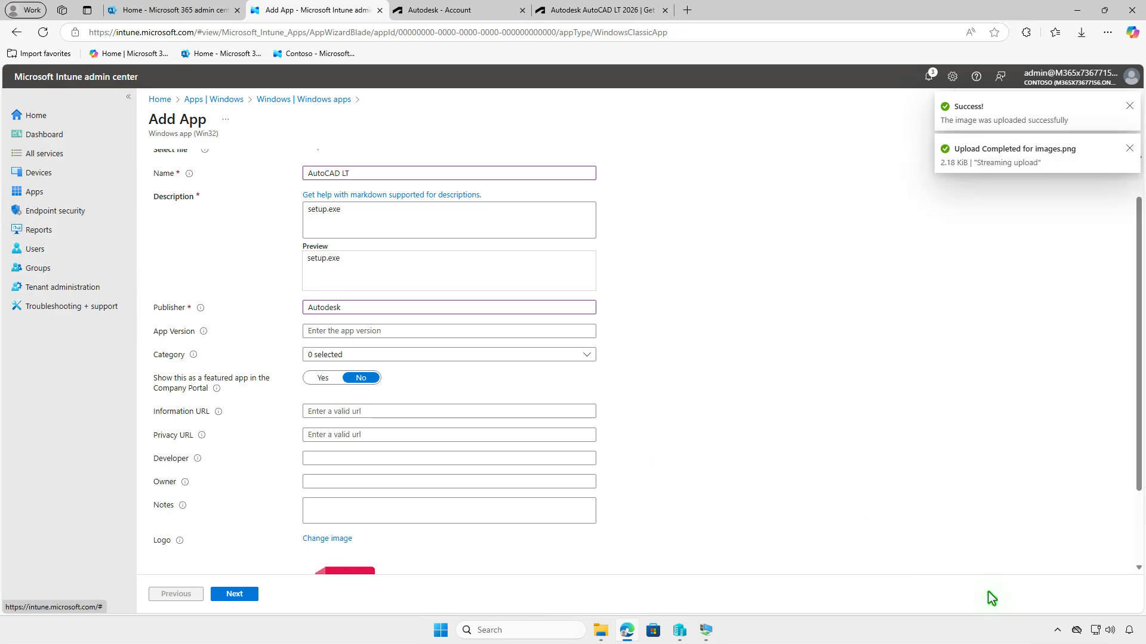
{"action": "scroll", "coordinate": [805, 540], "scroll_direction": "down", "scroll_amount": 2}
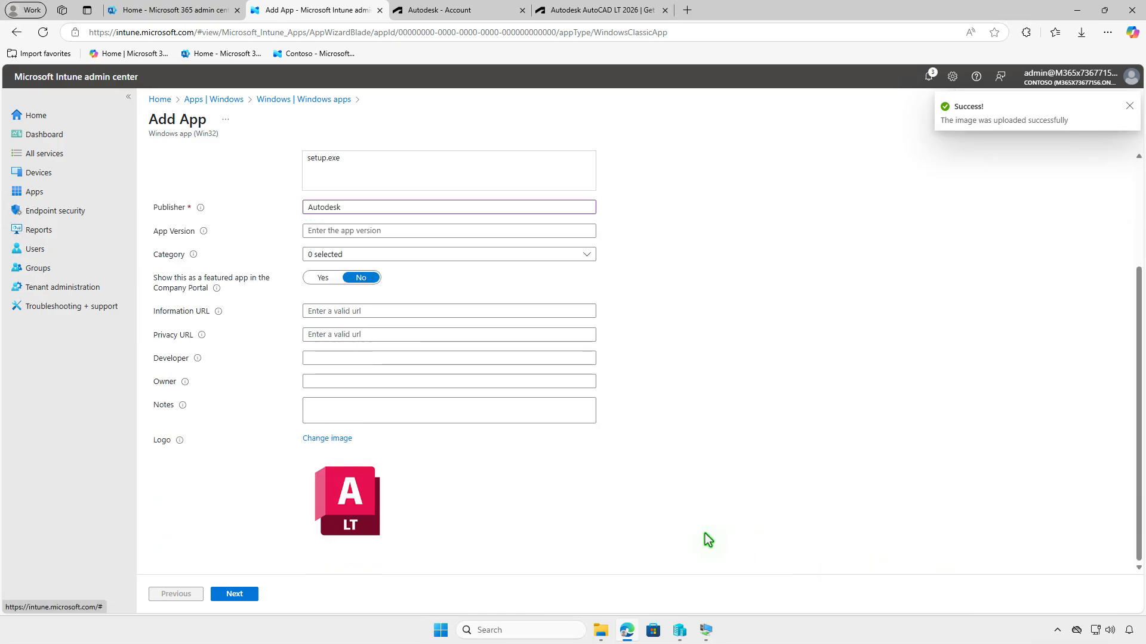
{"action": "left_click", "coordinate": [256, 595]}
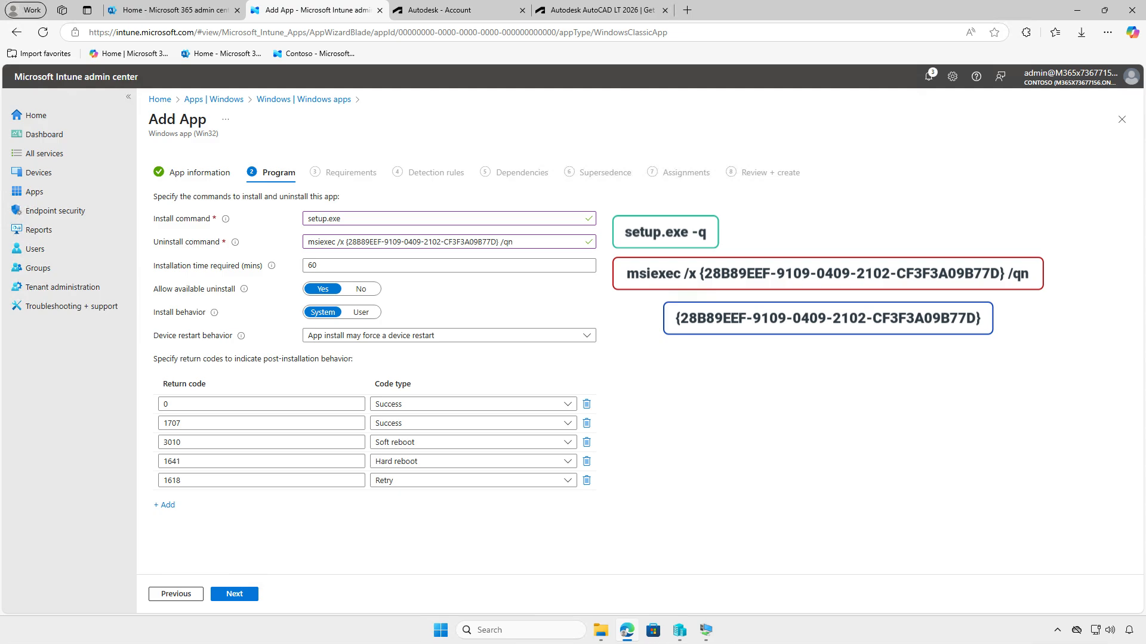
- Switch to File Explorer and open setup.xml from Downloads\Autodesk\AutoCAD LT 2026 - (EN) in Visual Studio Code
{"action": "left_click", "coordinate": [600, 631]}
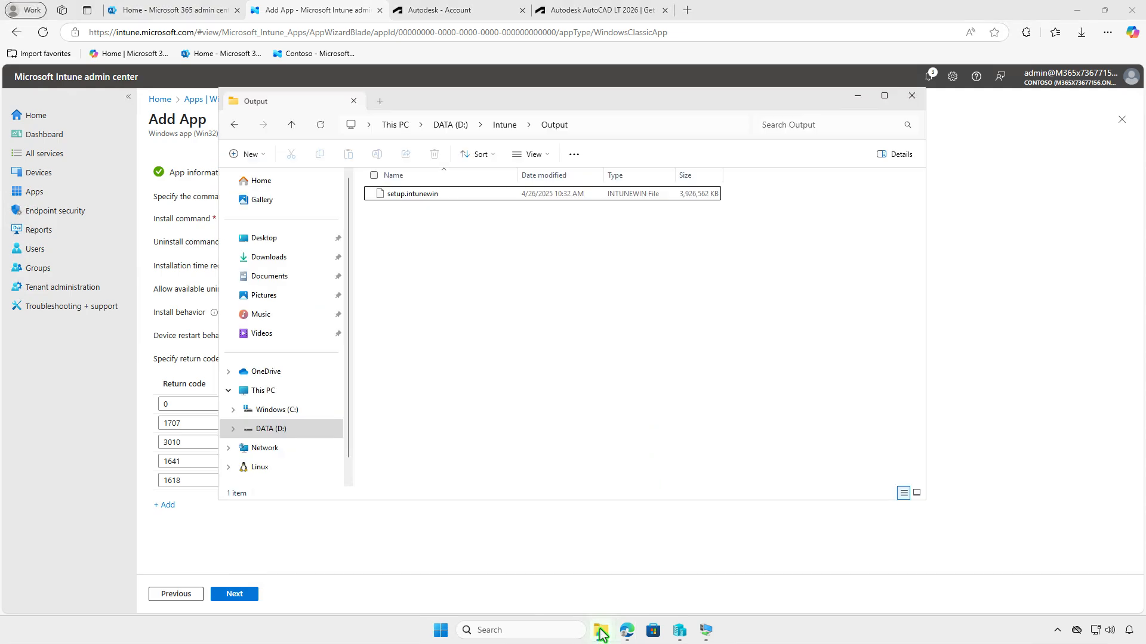
{"action": "left_click", "coordinate": [298, 261]}
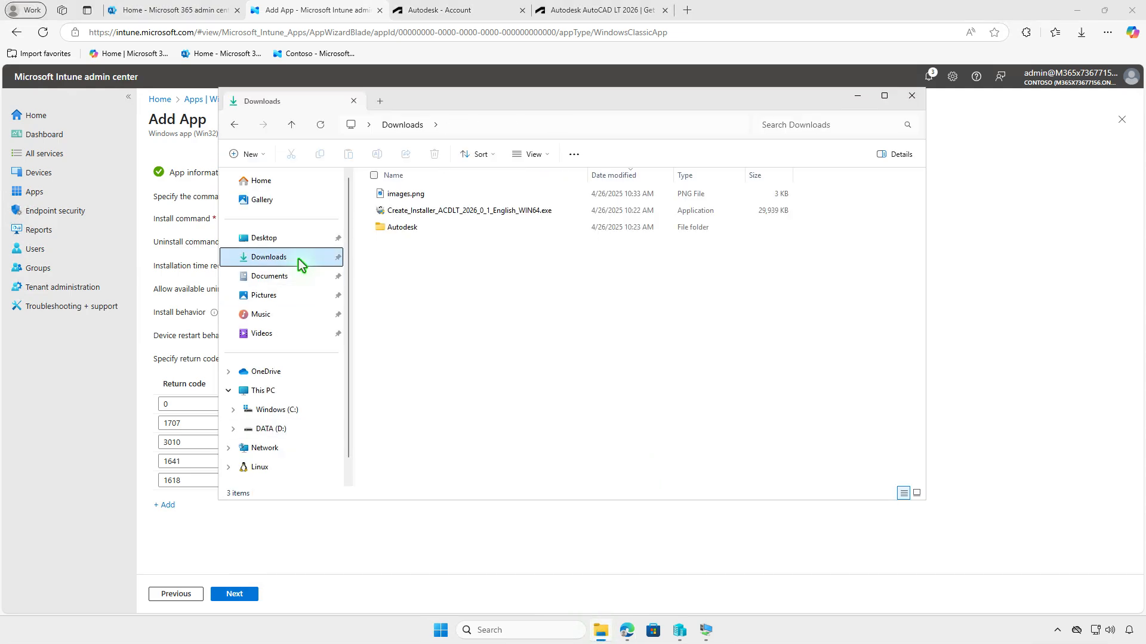
{"action": "double_click", "coordinate": [494, 227]}
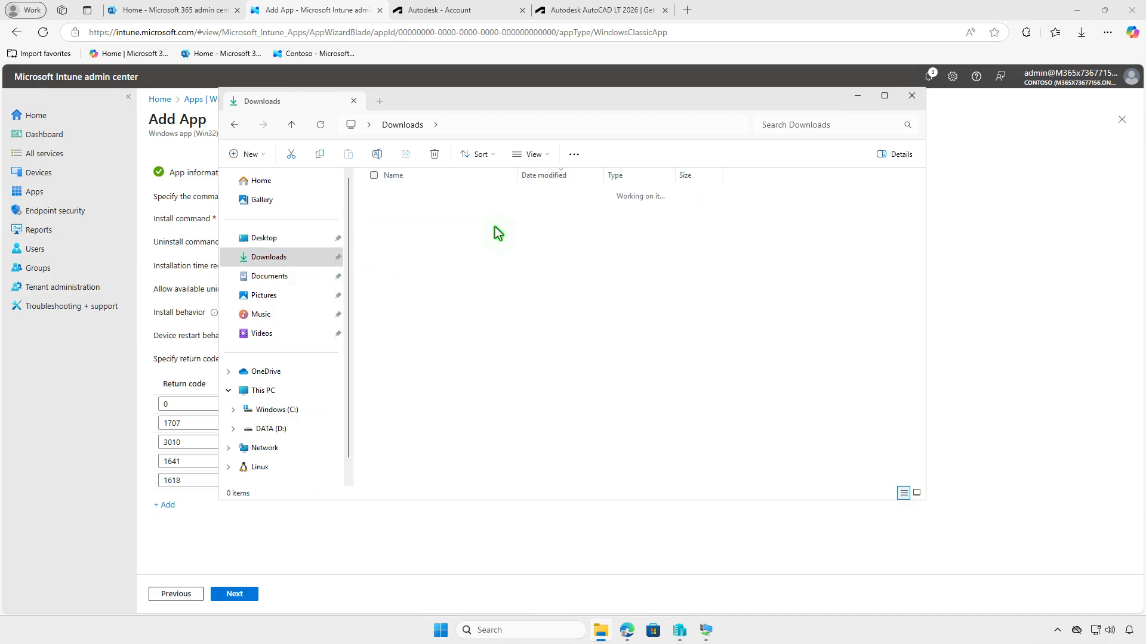
{"action": "double_click", "coordinate": [491, 212]}
{"action": "left_click", "coordinate": [470, 213]}
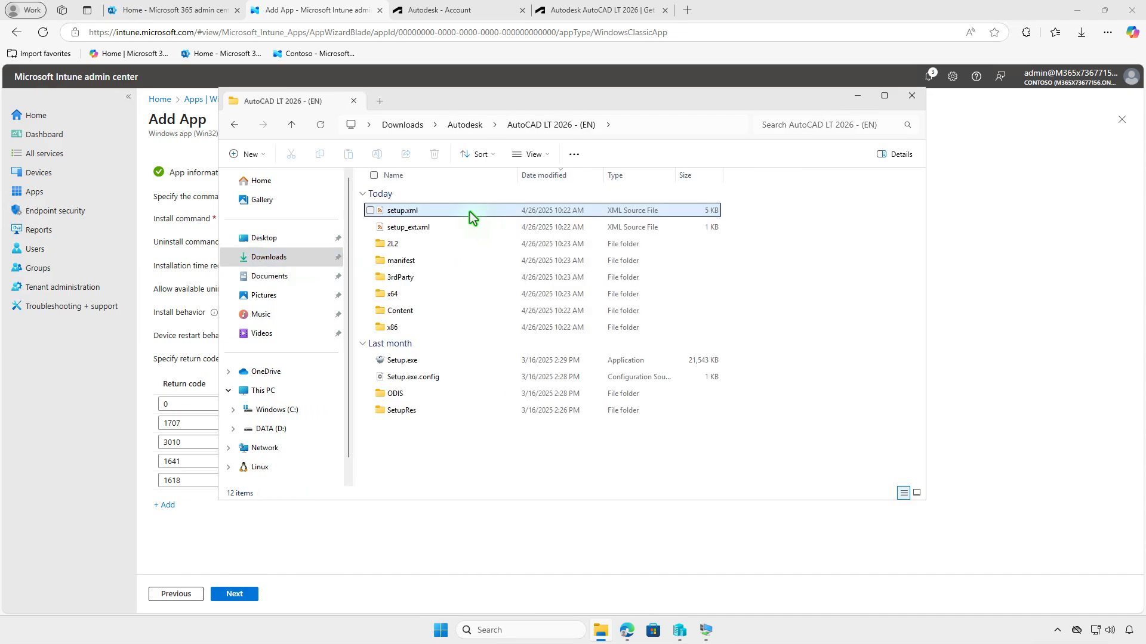
{"action": "double_click", "coordinate": [470, 213]}
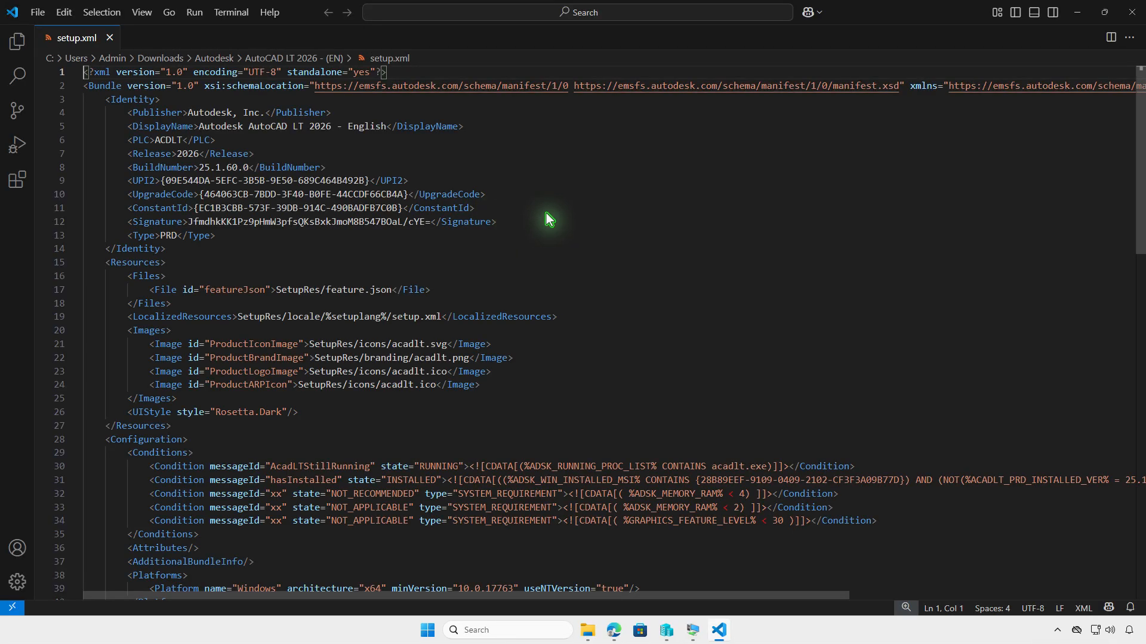
- Search setup.xml for productcode to check the MSI product code, and return to the Add App wizard in Edge
{"action": "key", "text": "ctrl+f"}
{"action": "type", "text": "p"}
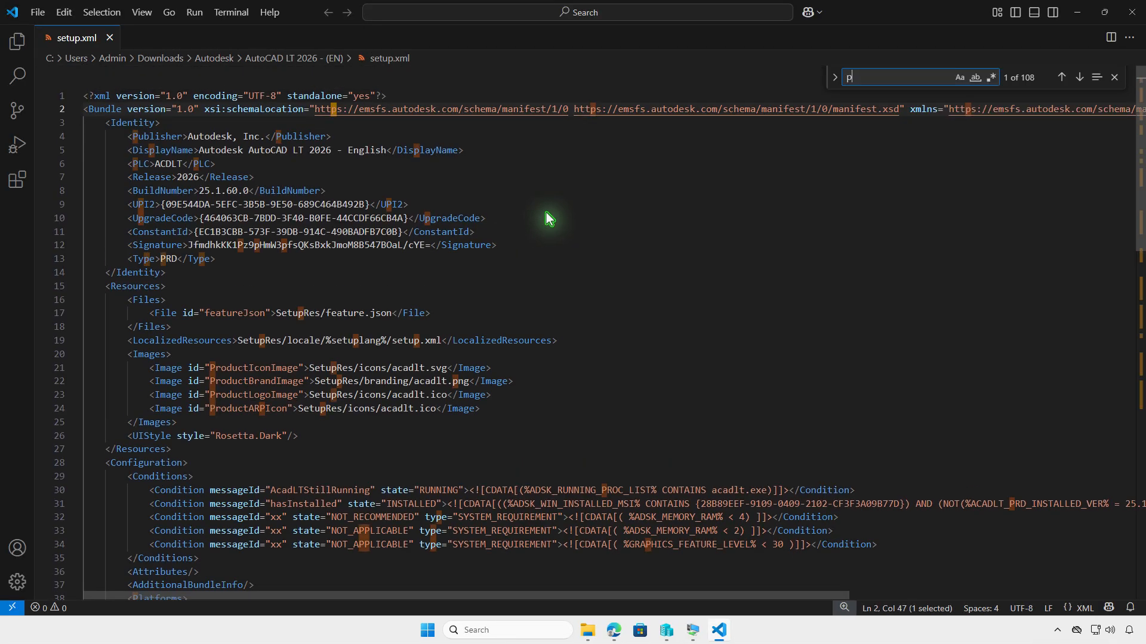
{"action": "type", "text": "roductcode"}
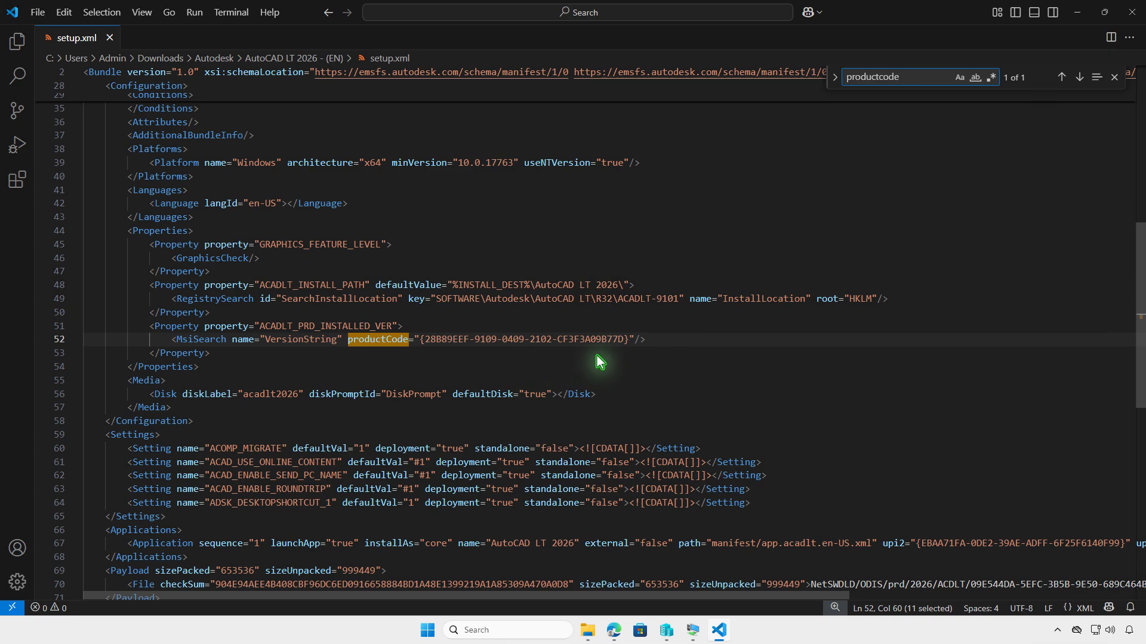
{"action": "left_click", "coordinate": [1077, 12]}
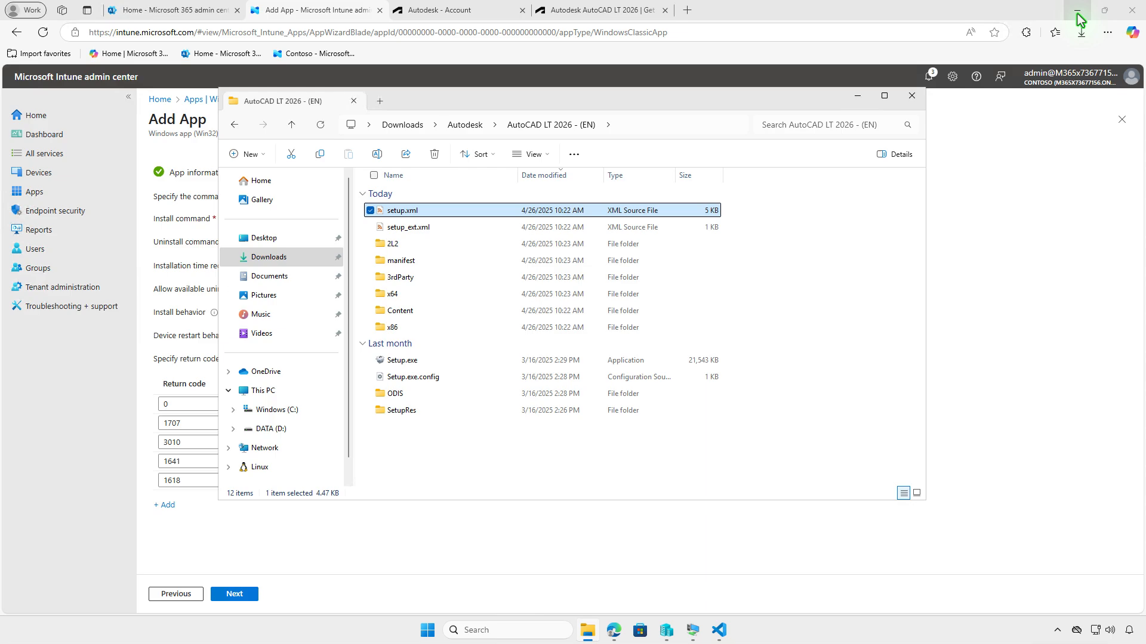
{"action": "left_click", "coordinate": [912, 96]}
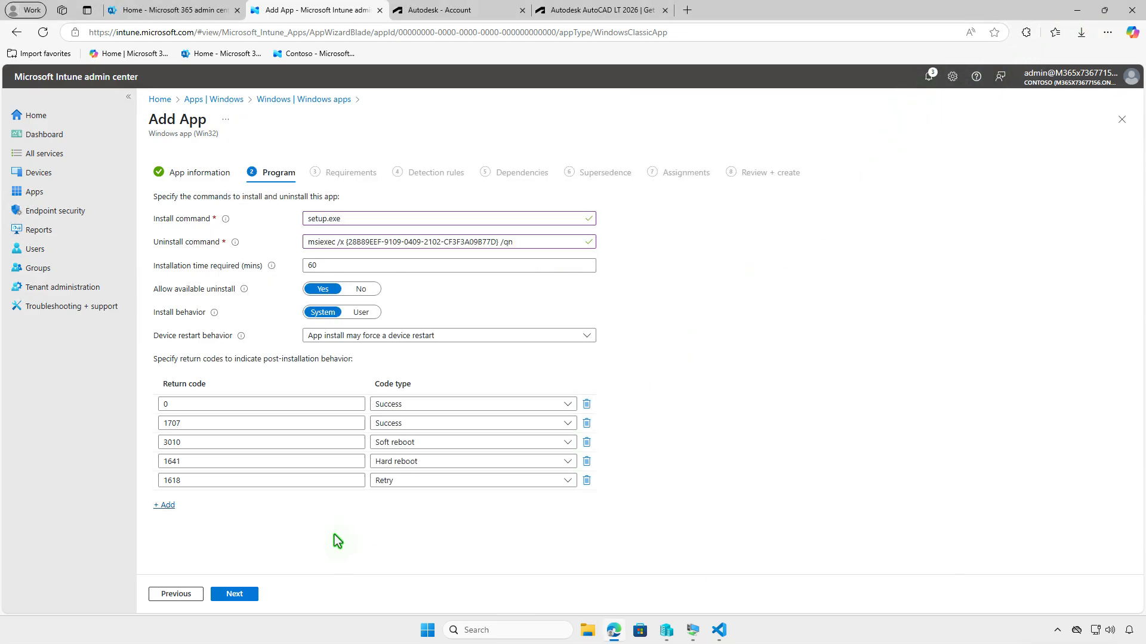
- Continue to Requirements, set the operating system architecture to 64-bit and the minimum operating system to Windows 10 1607, and proceed to Detection rules
{"action": "left_click", "coordinate": [254, 594]}
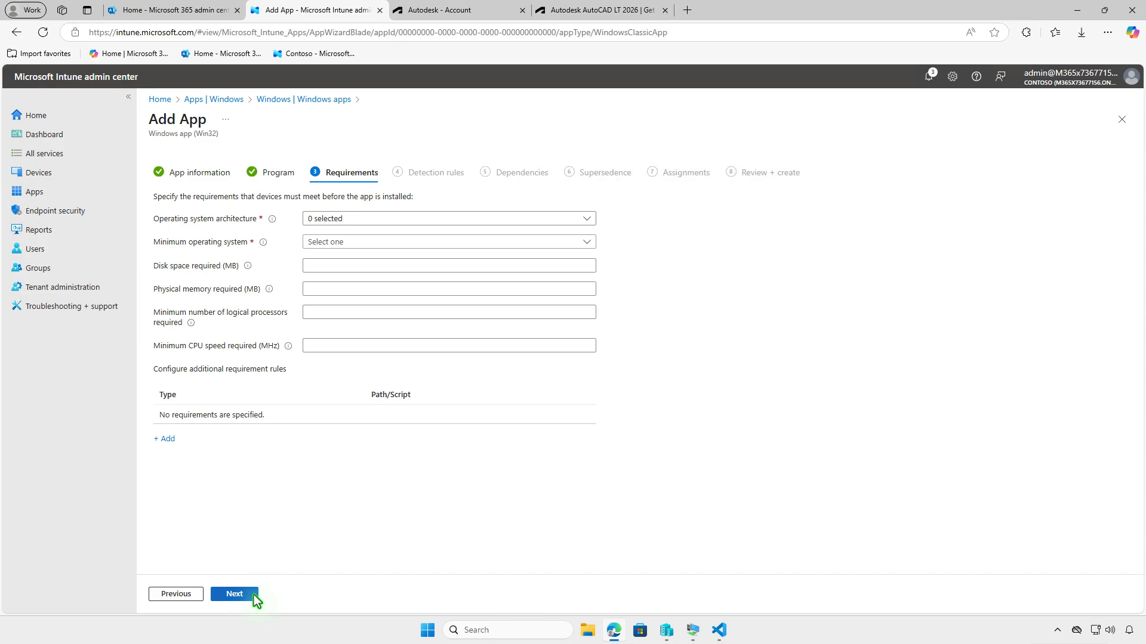
{"action": "left_click", "coordinate": [385, 217]}
{"action": "left_click", "coordinate": [336, 255]}
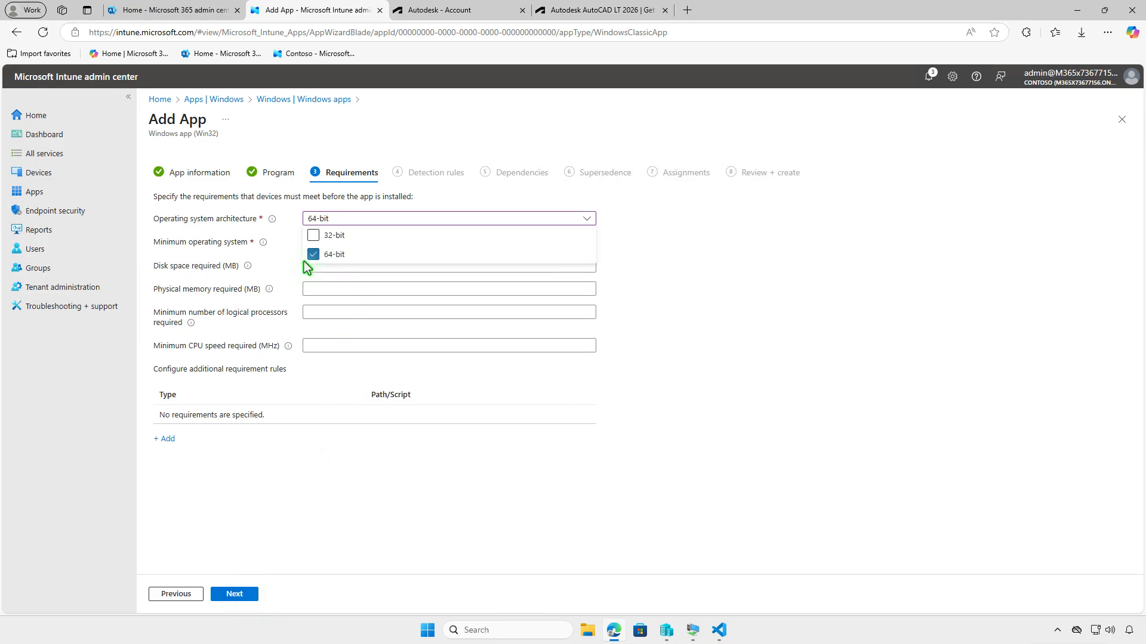
{"action": "left_click", "coordinate": [284, 264]}
{"action": "left_click", "coordinate": [399, 242]}
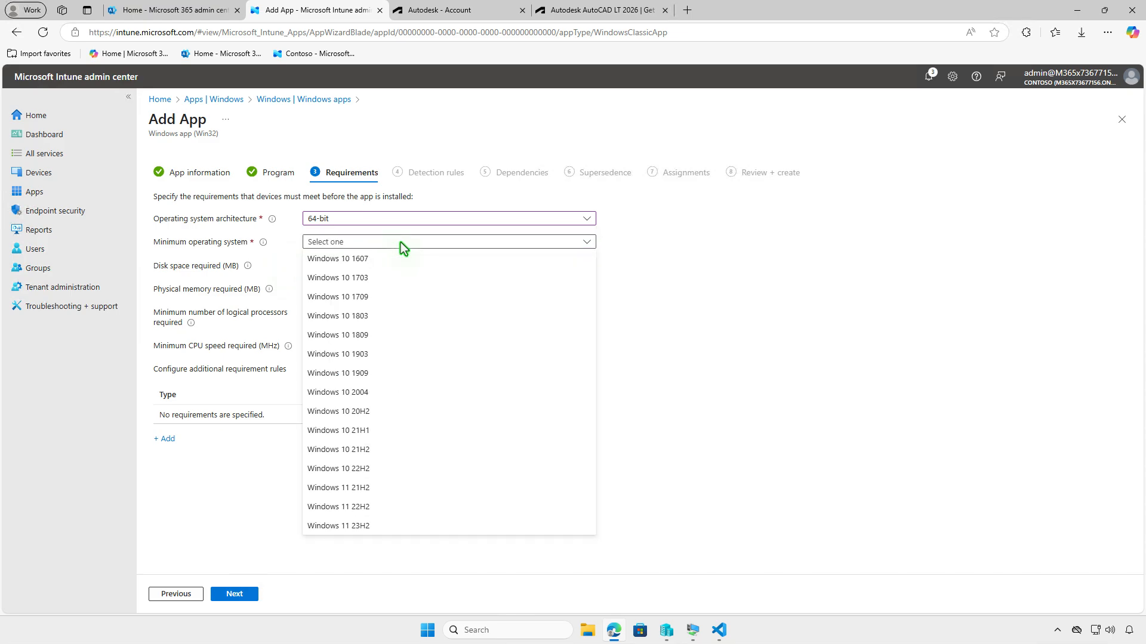
{"action": "left_click", "coordinate": [372, 262]}
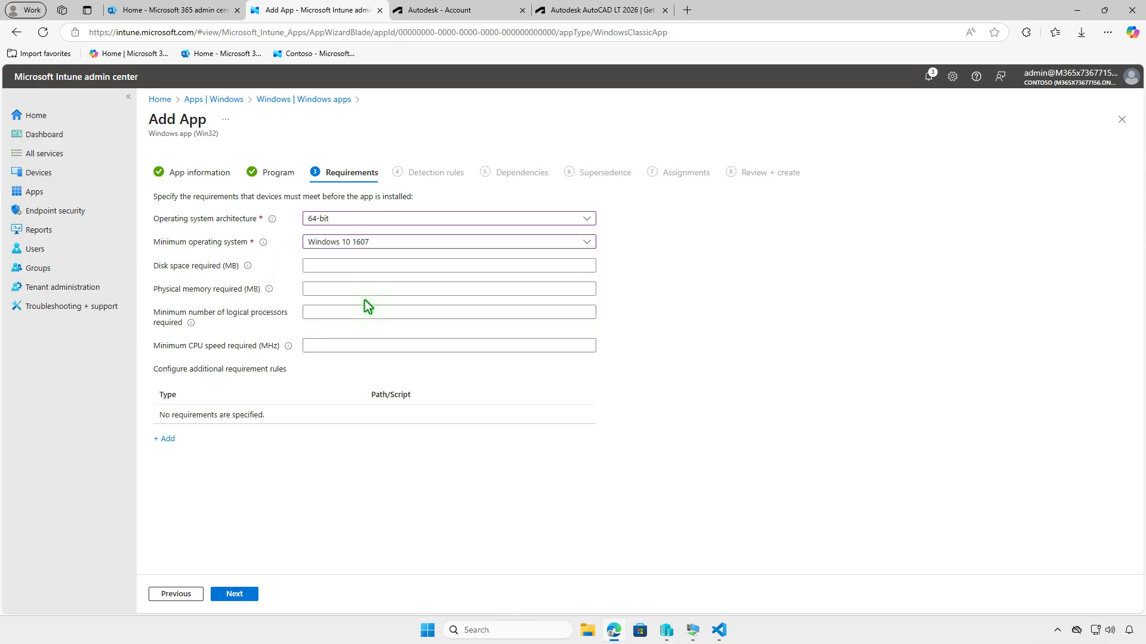
{"action": "left_click", "coordinate": [248, 596]}
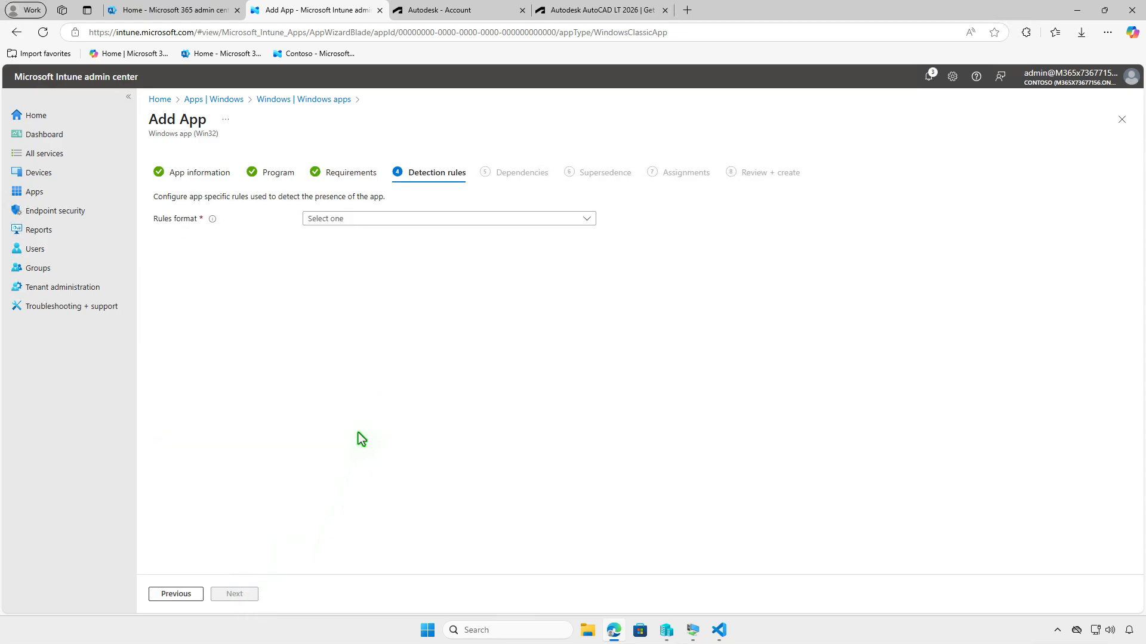
{"action": "left_click", "coordinate": [462, 220]}
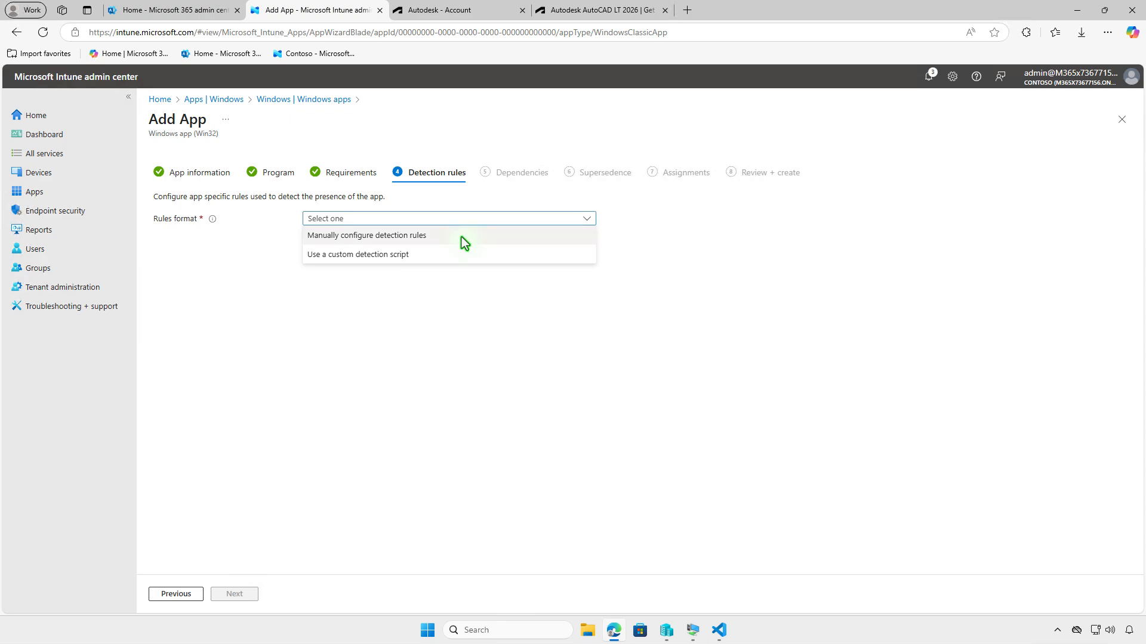
{"action": "left_click", "coordinate": [460, 238]}
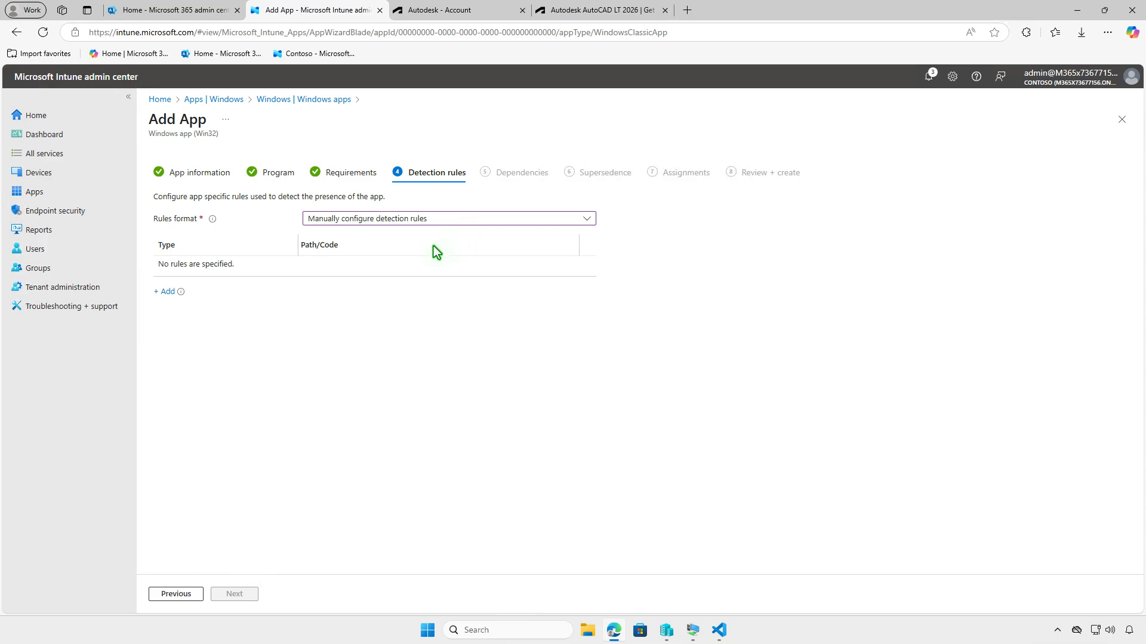
{"action": "left_click", "coordinate": [167, 292]}
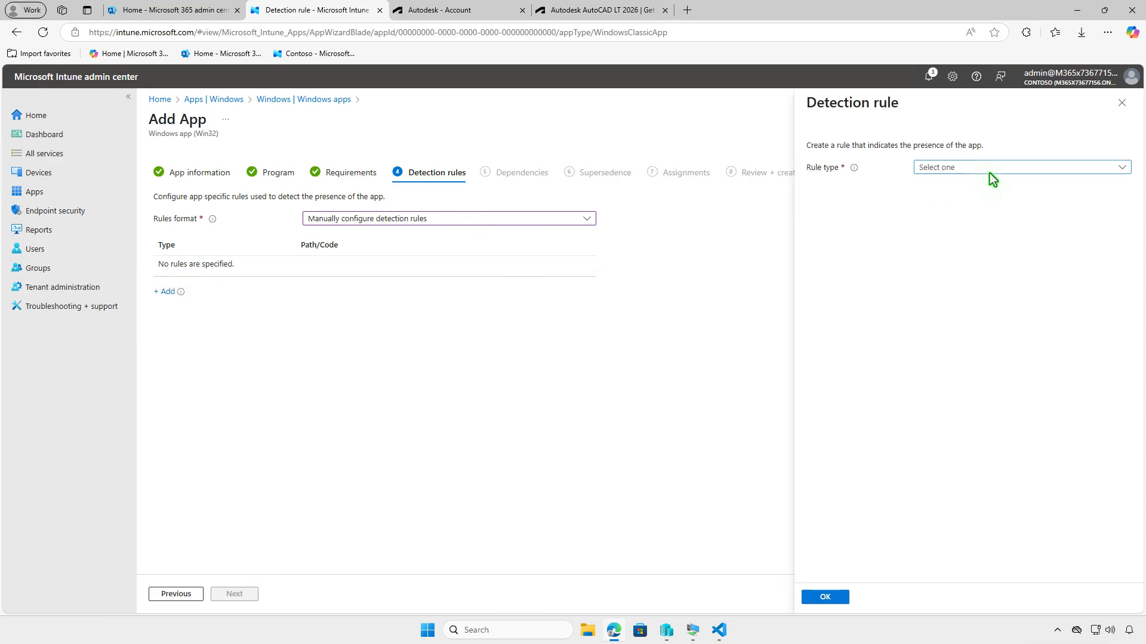
{"action": "left_click", "coordinate": [1008, 167]}
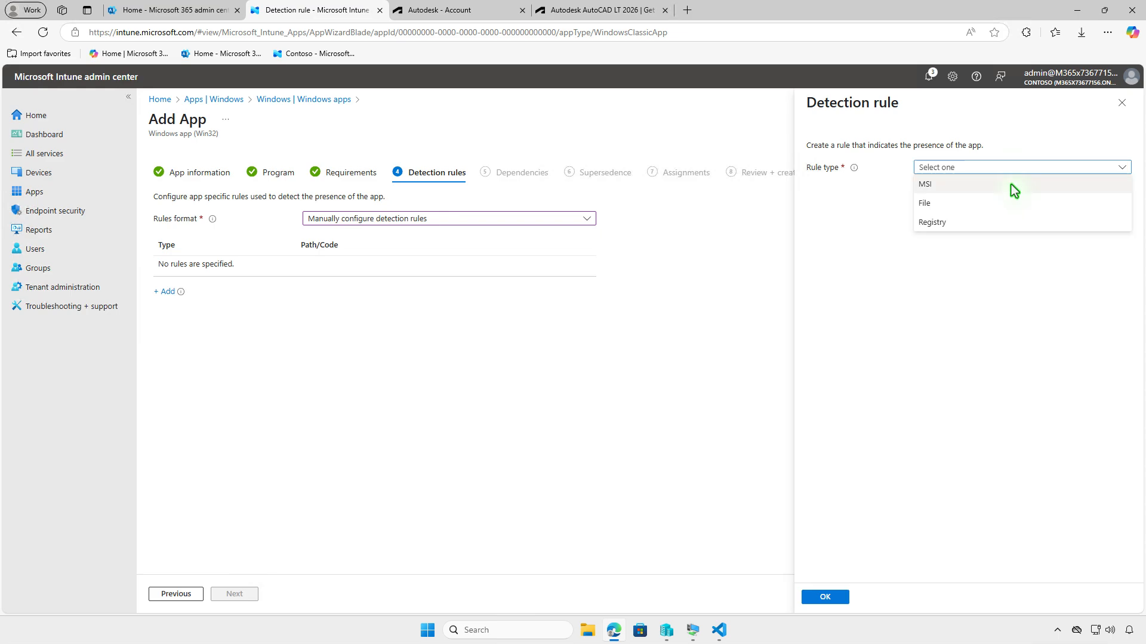
{"action": "left_click", "coordinate": [1011, 184]}
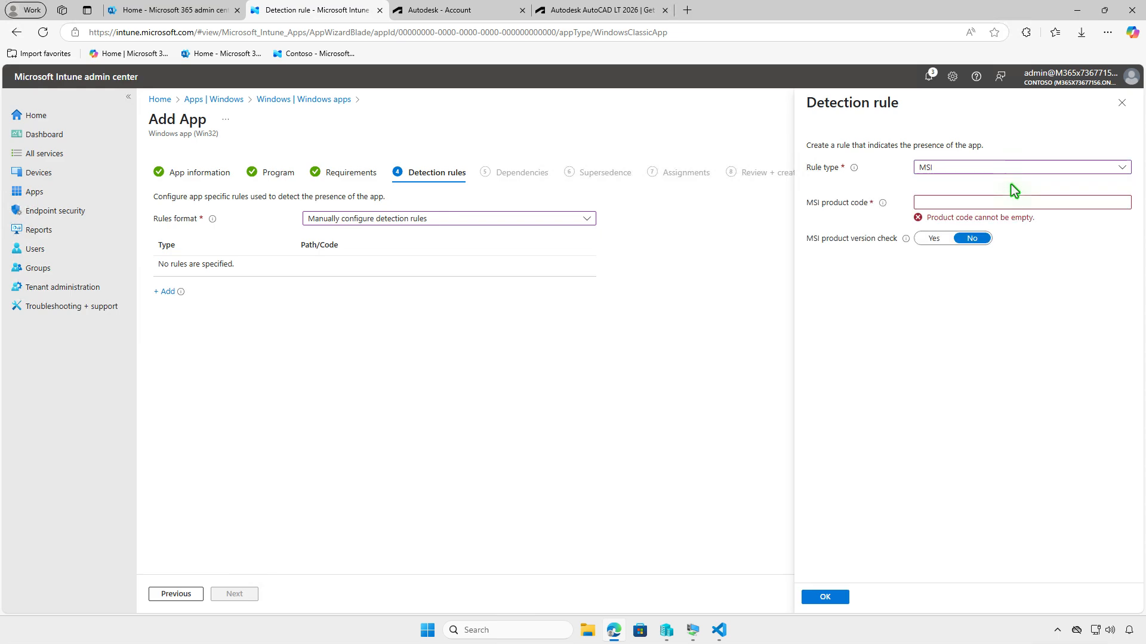
{"action": "left_click", "coordinate": [1000, 204]}
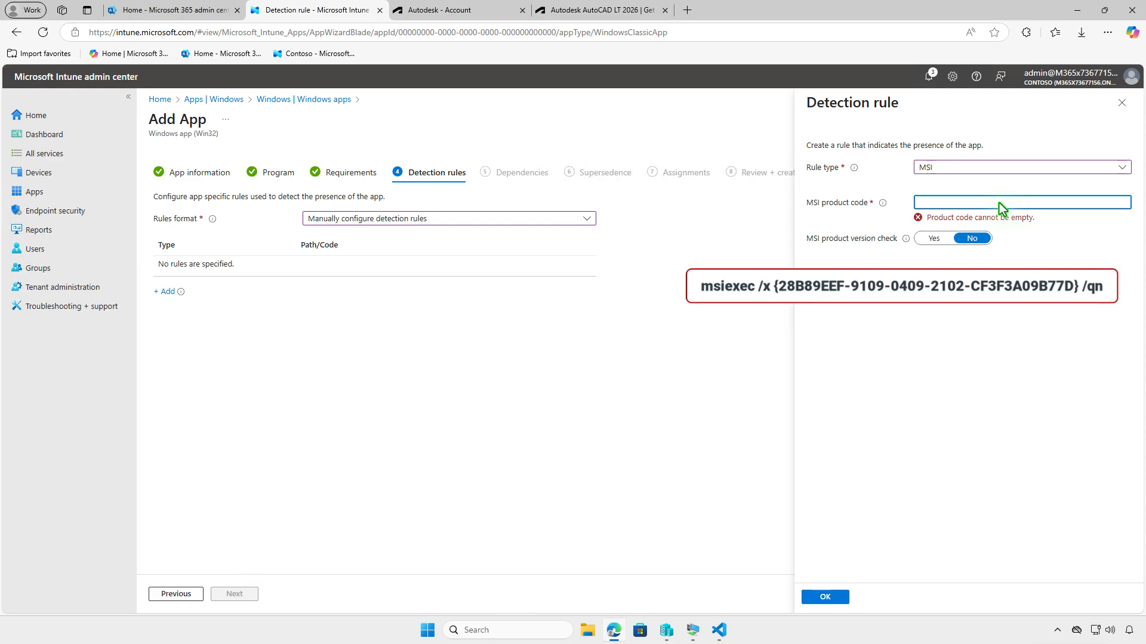
{"action": "key", "text": "ctrl+v"}
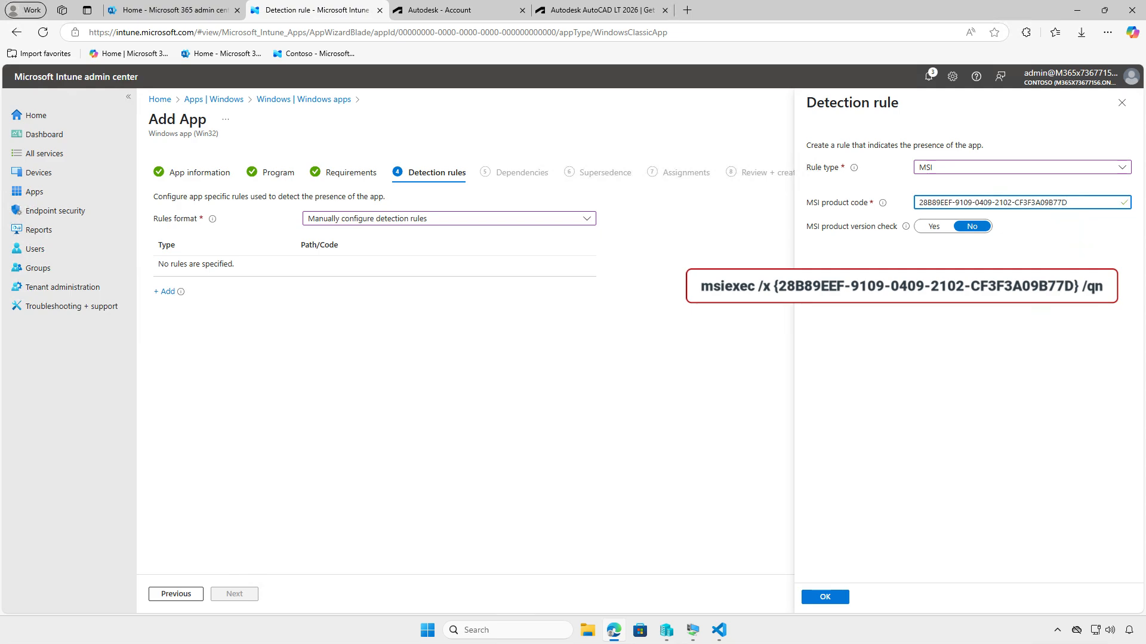
{"action": "left_click", "coordinate": [835, 597]}
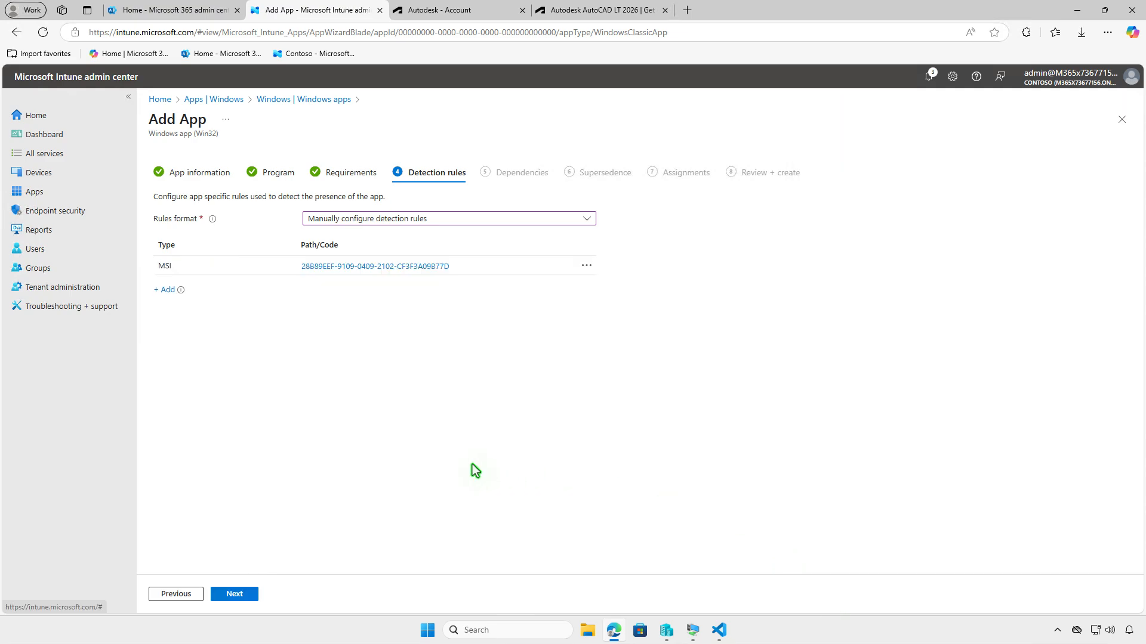
{"action": "left_click", "coordinate": [241, 596]}
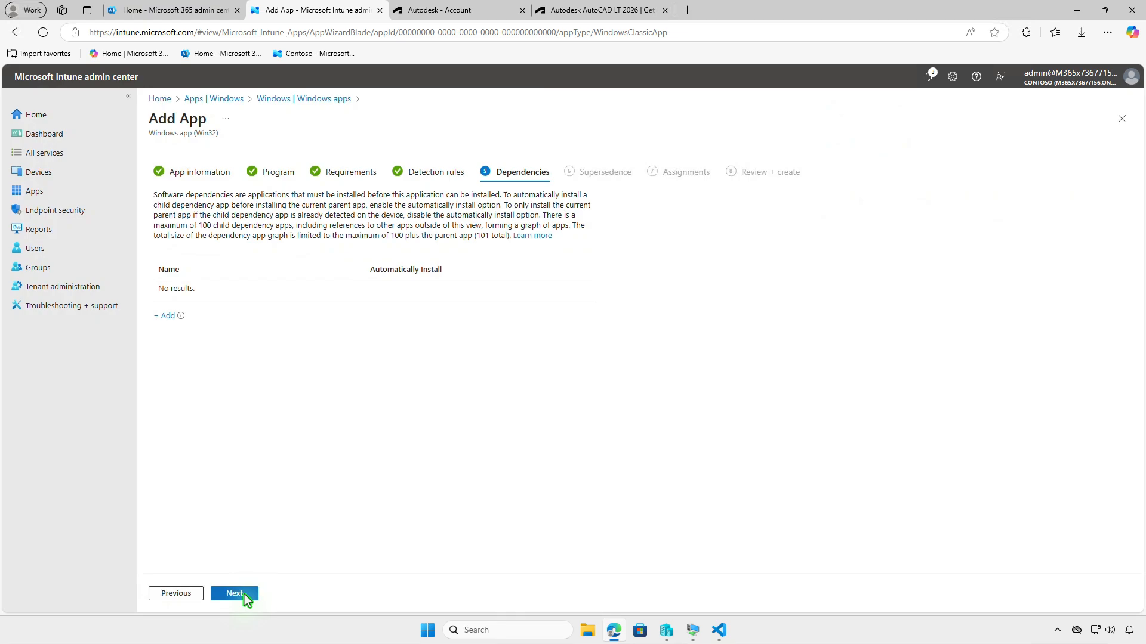
- Skip Dependencies and Supersedence, and assign the app as Required to the Test_Devices group
{"action": "left_click", "coordinate": [246, 597]}
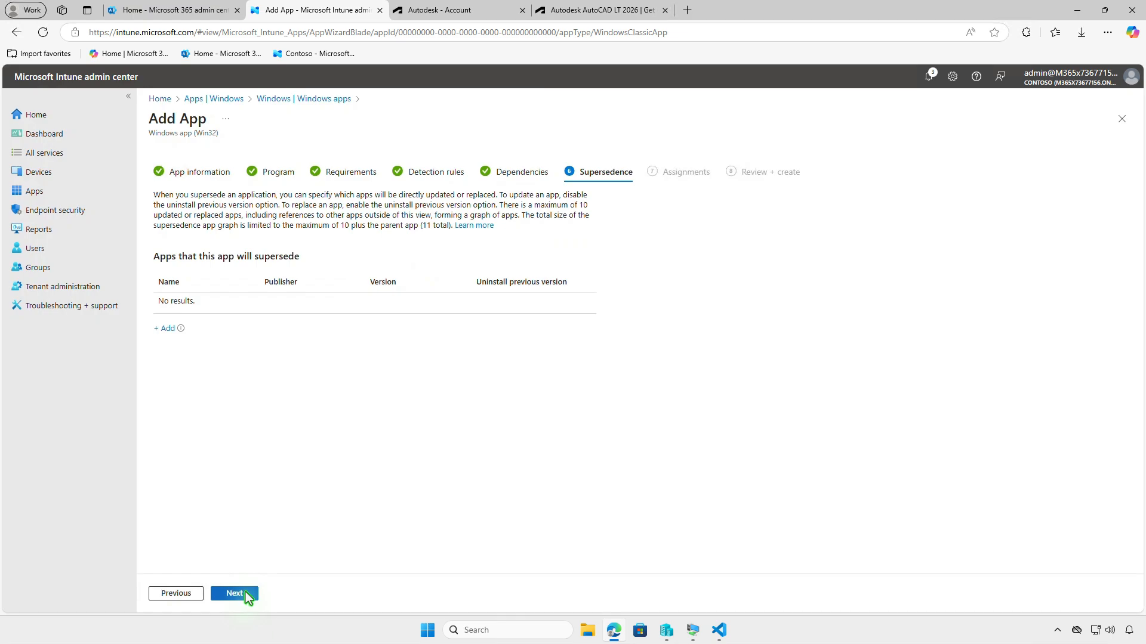
{"action": "left_click", "coordinate": [245, 594]}
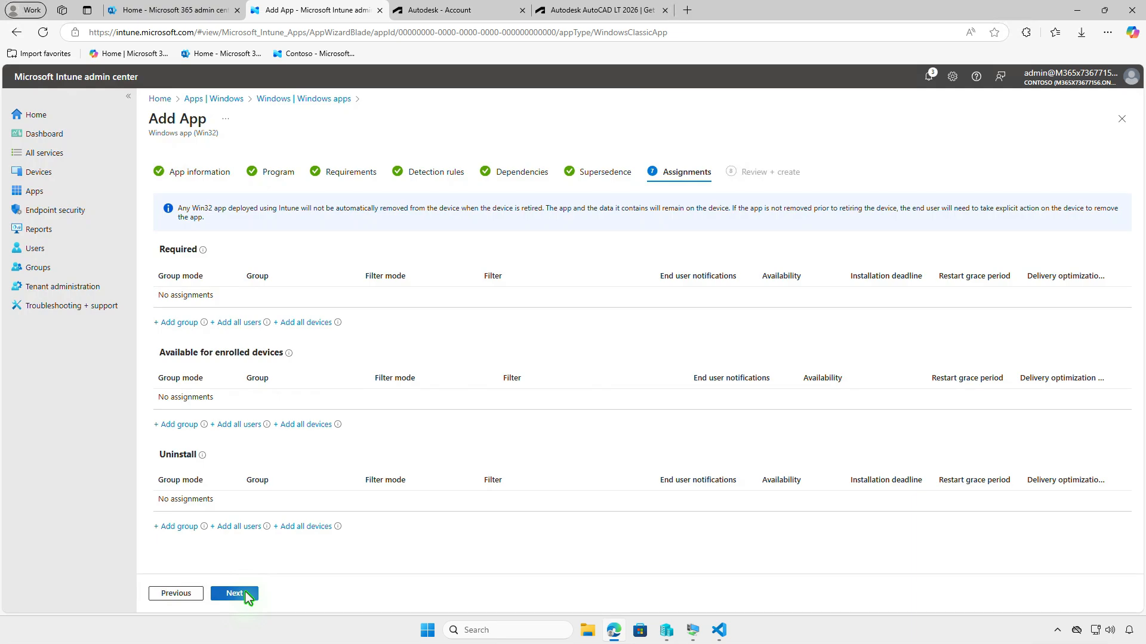
{"action": "left_click", "coordinate": [190, 324]}
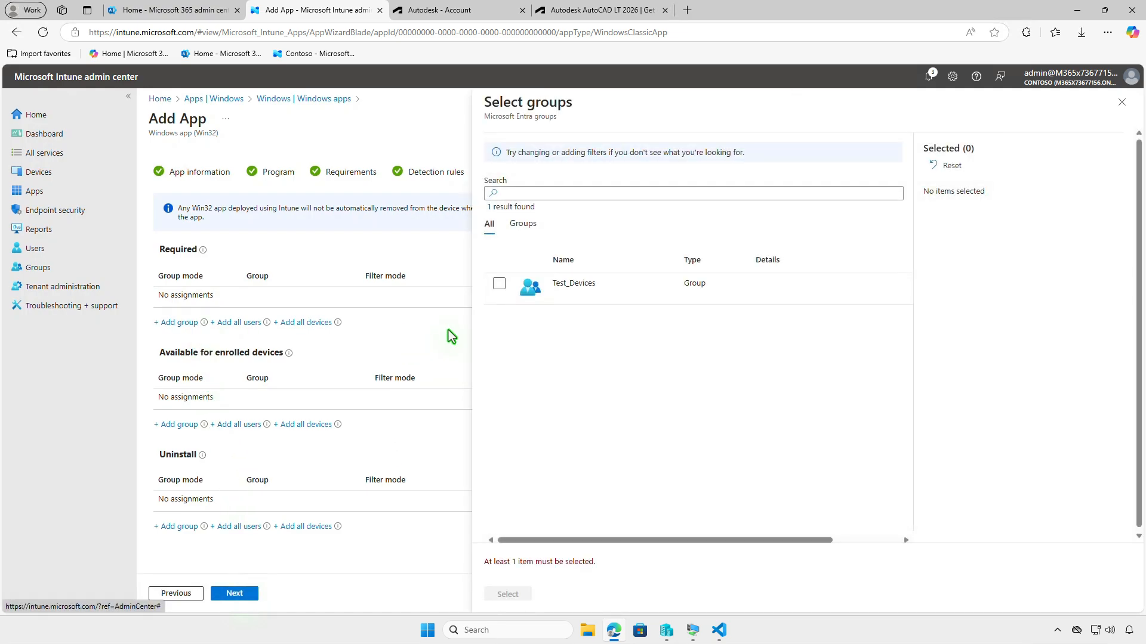
{"action": "left_click", "coordinate": [499, 285]}
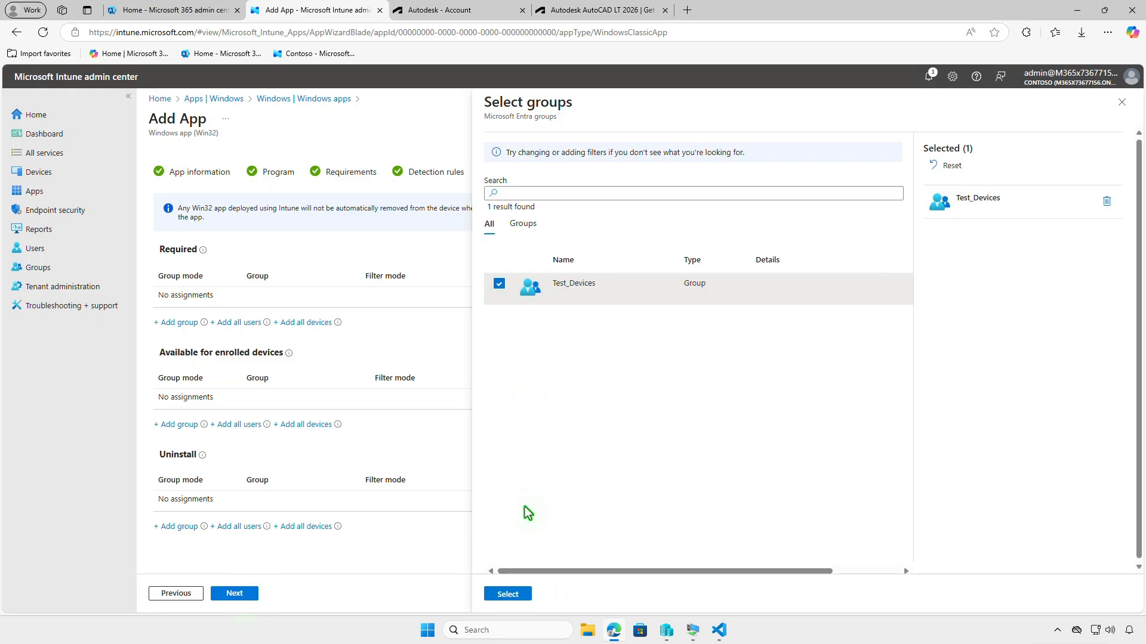
{"action": "left_click", "coordinate": [517, 594]}
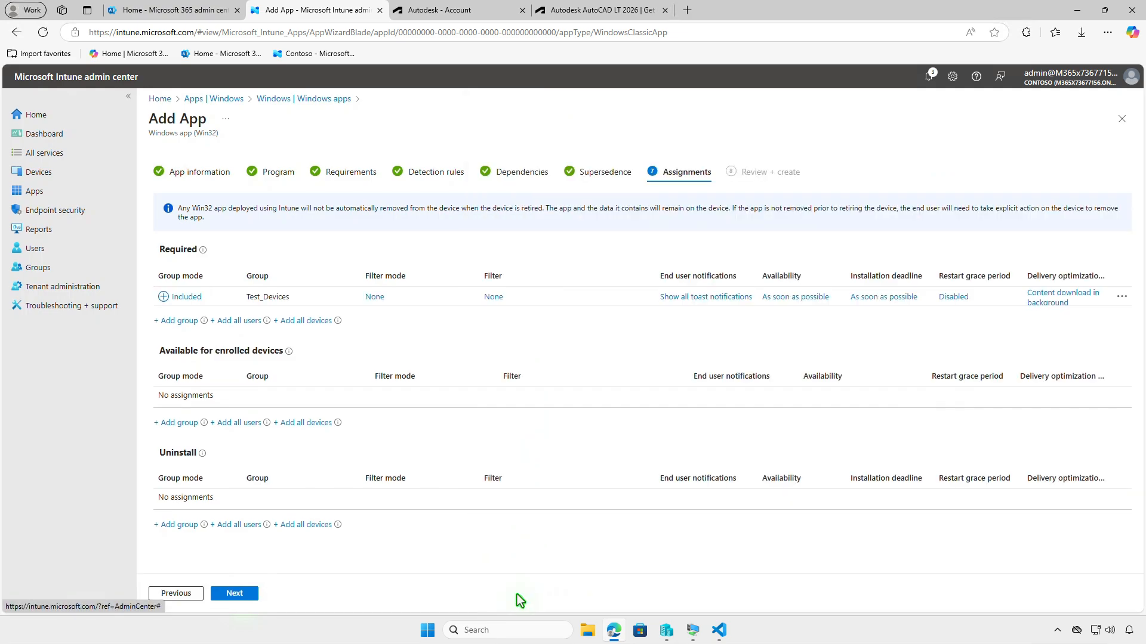
- Review the Test_Devices assignment settings without changing them, and create the AutoCAD LT app
{"action": "left_click", "coordinate": [694, 298]}
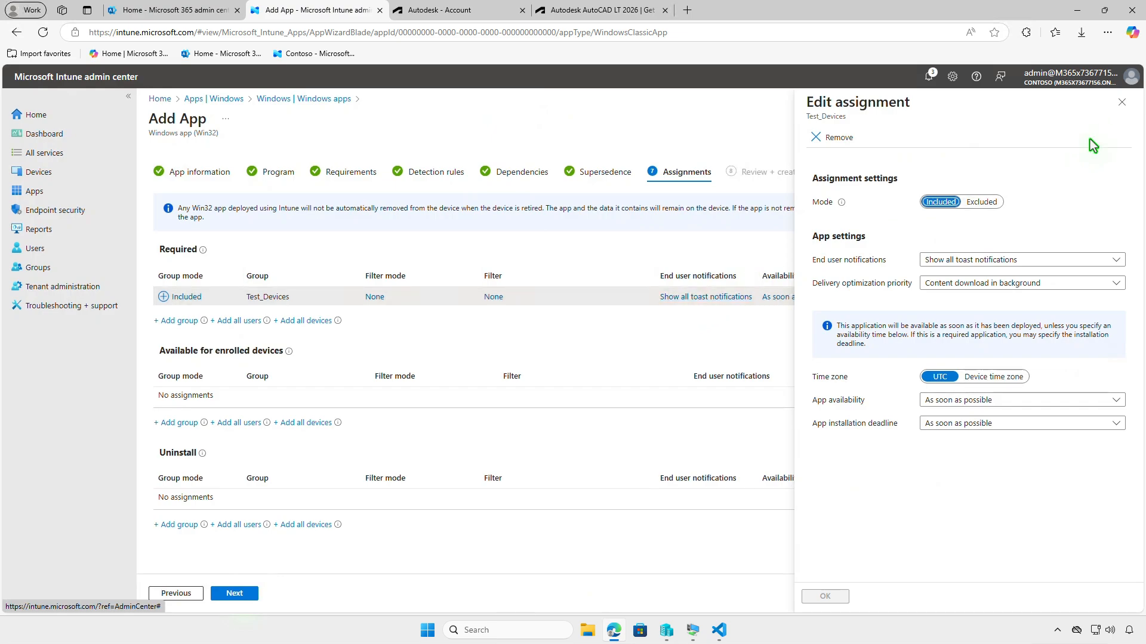
{"action": "left_click", "coordinate": [1119, 104]}
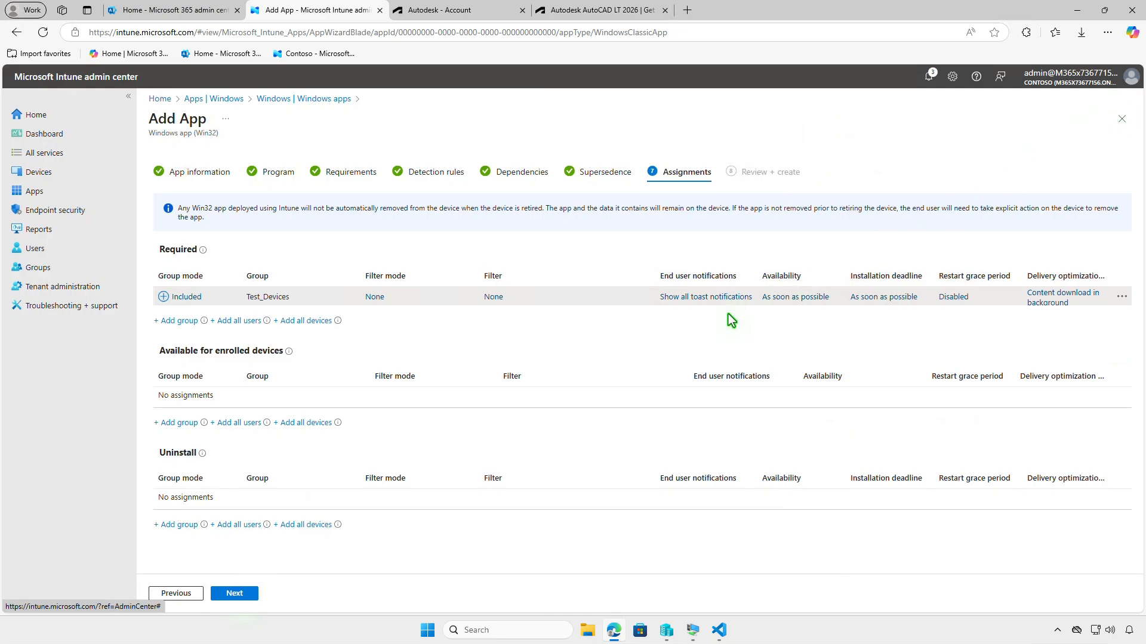
{"action": "left_click", "coordinate": [245, 594]}
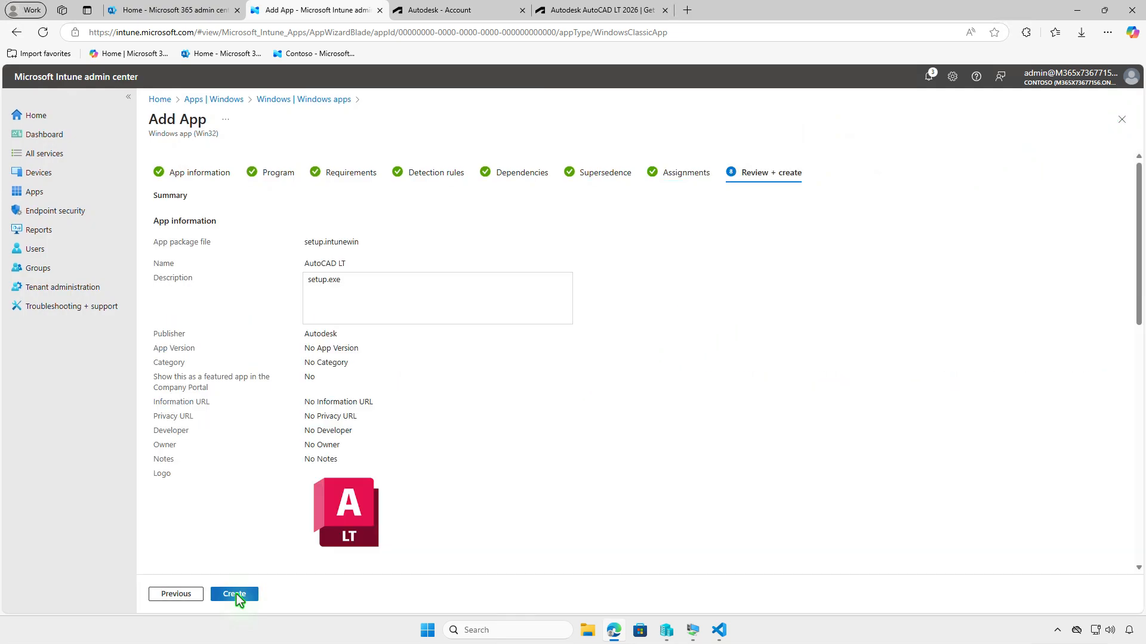
{"action": "left_click", "coordinate": [235, 594]}
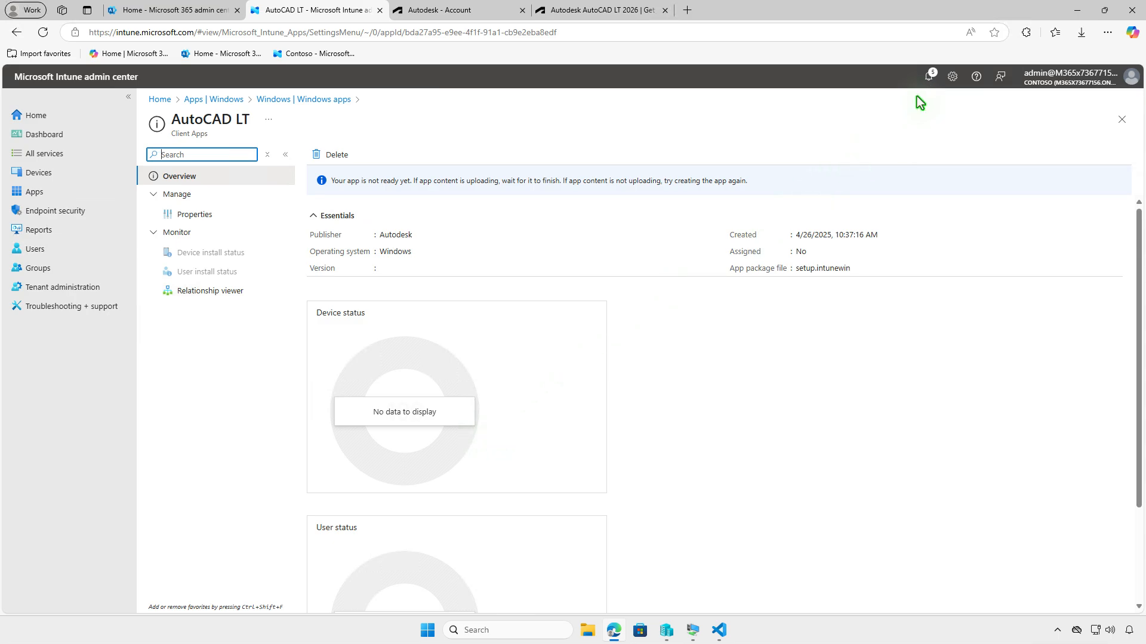
- Check the AutoCAD LT upload notifications, minimize Edge, and switch to the WIN10-CLT virtual machine
{"action": "left_click", "coordinate": [927, 78]}
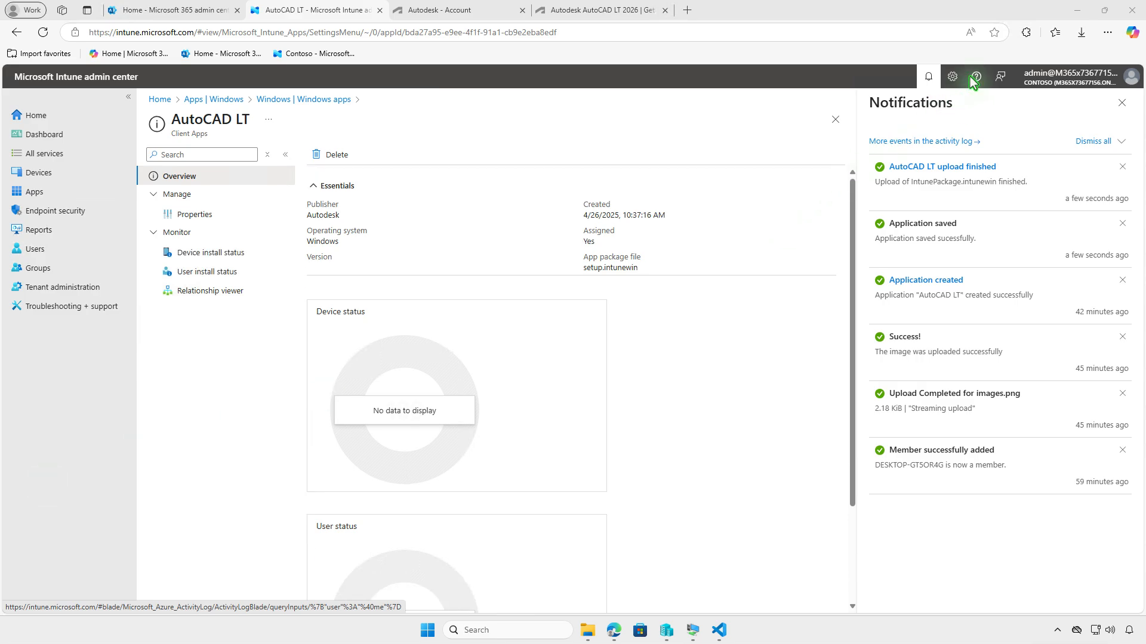
{"action": "left_click", "coordinate": [1077, 10]}
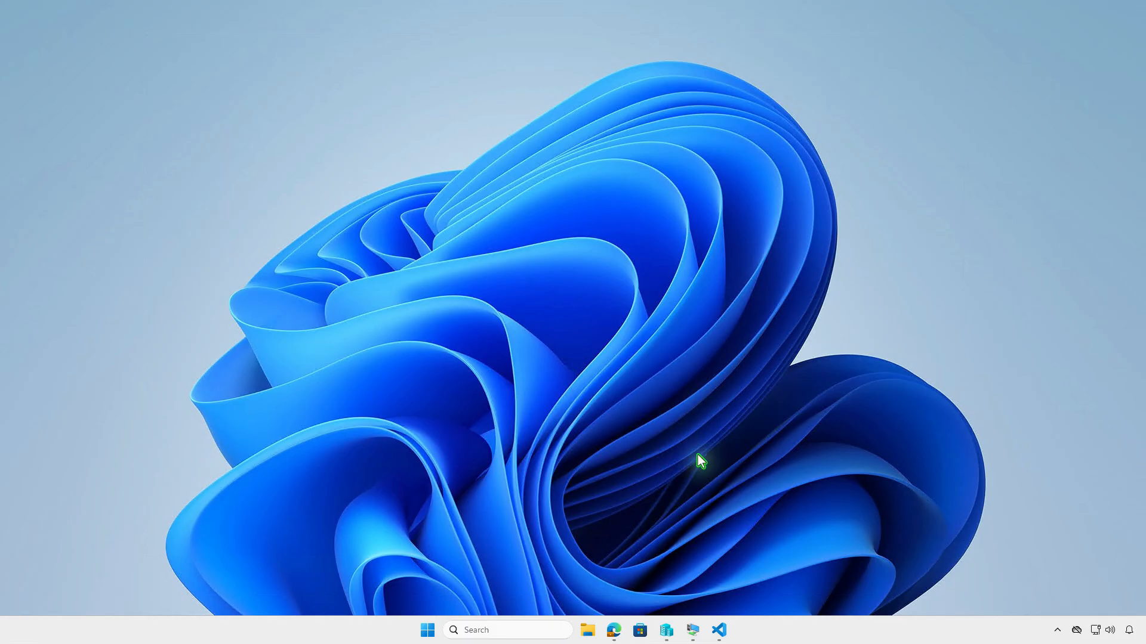
{"action": "left_click", "coordinate": [693, 629]}
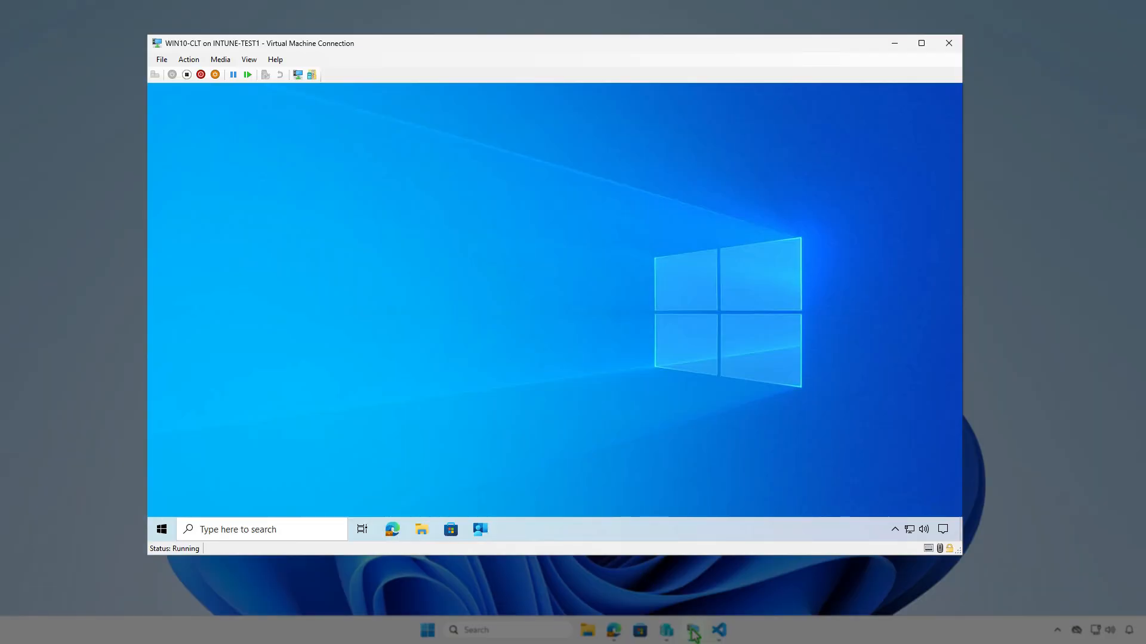
- Open the account settings on WIN10-CLT and examine the Contoso work connection's management info and device sync status
{"action": "left_click", "coordinate": [161, 529]}
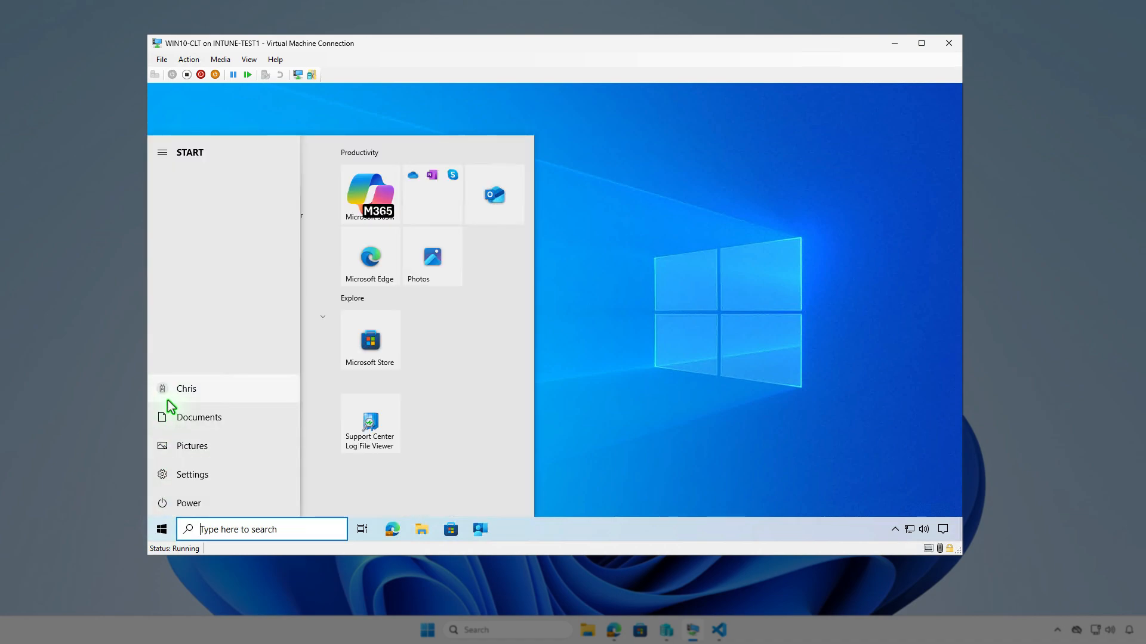
{"action": "left_click", "coordinate": [167, 400]}
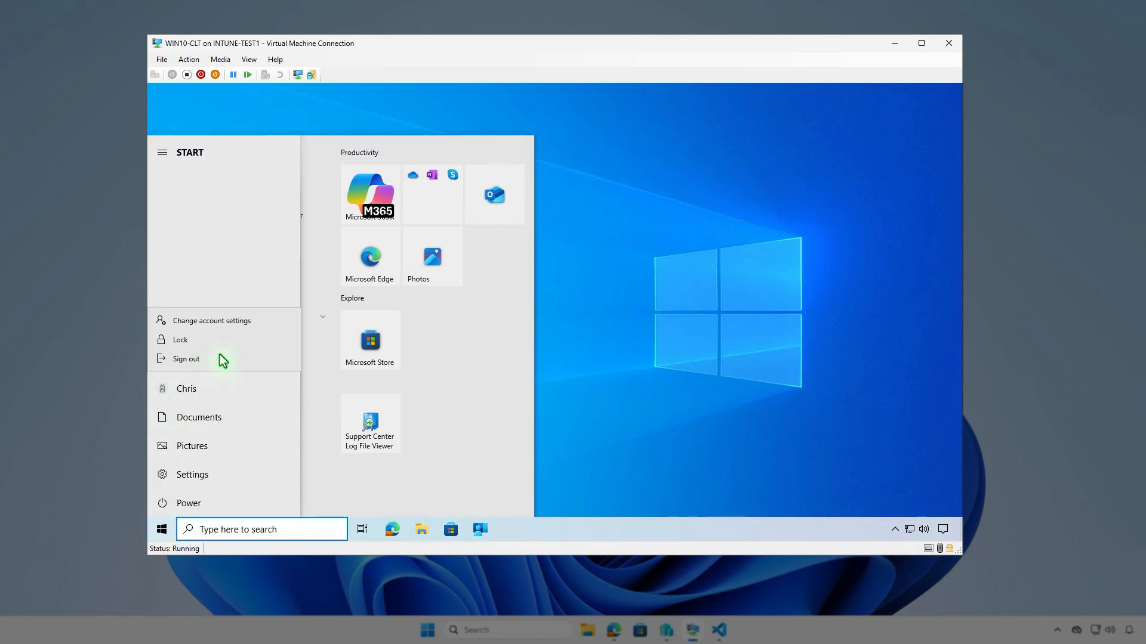
{"action": "left_click", "coordinate": [251, 323]}
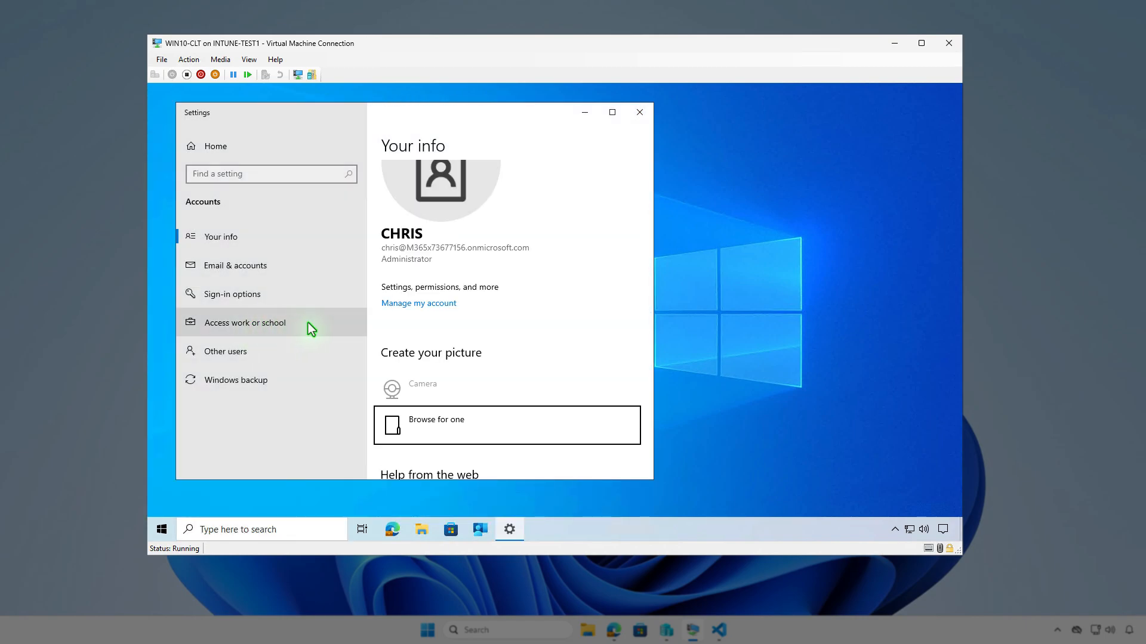
{"action": "left_click", "coordinate": [308, 323]}
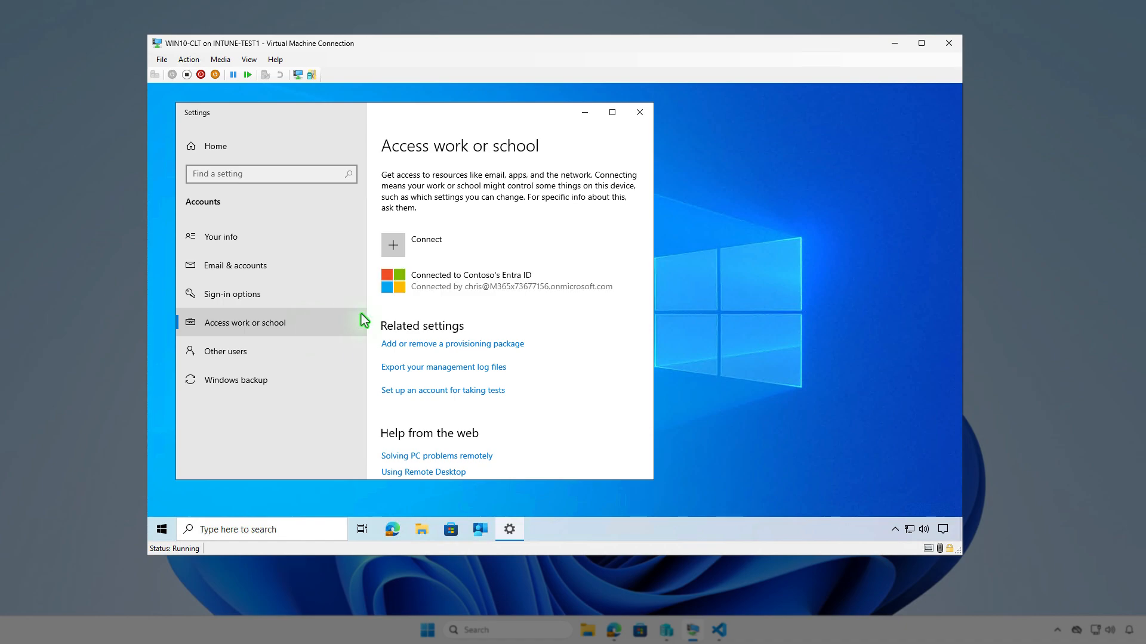
{"action": "left_click", "coordinate": [534, 277]}
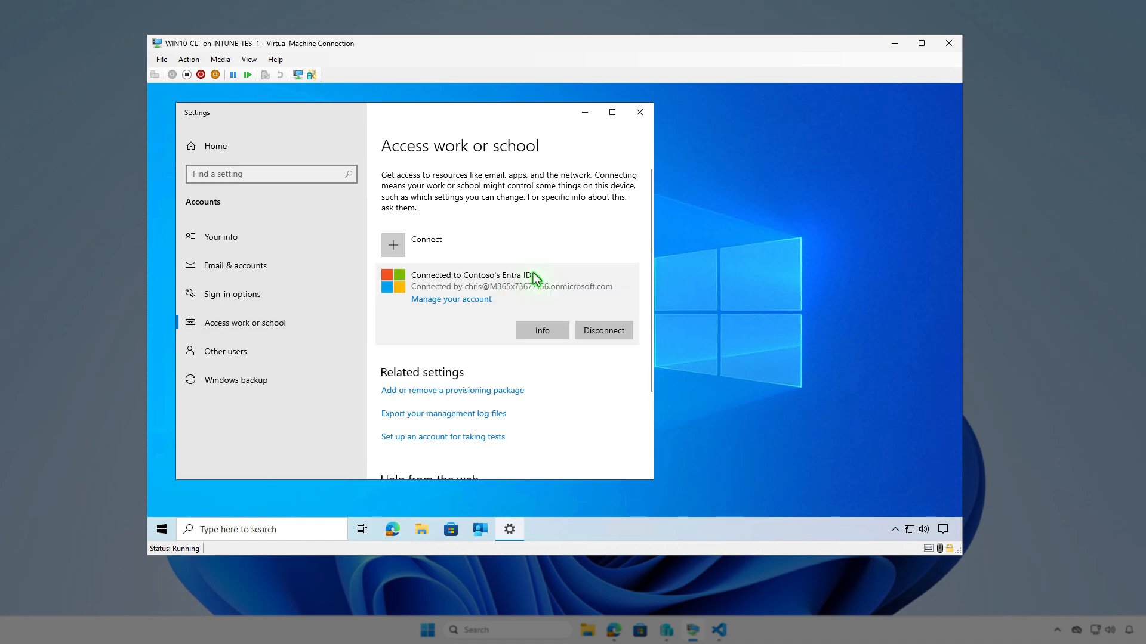
{"action": "left_click", "coordinate": [553, 329]}
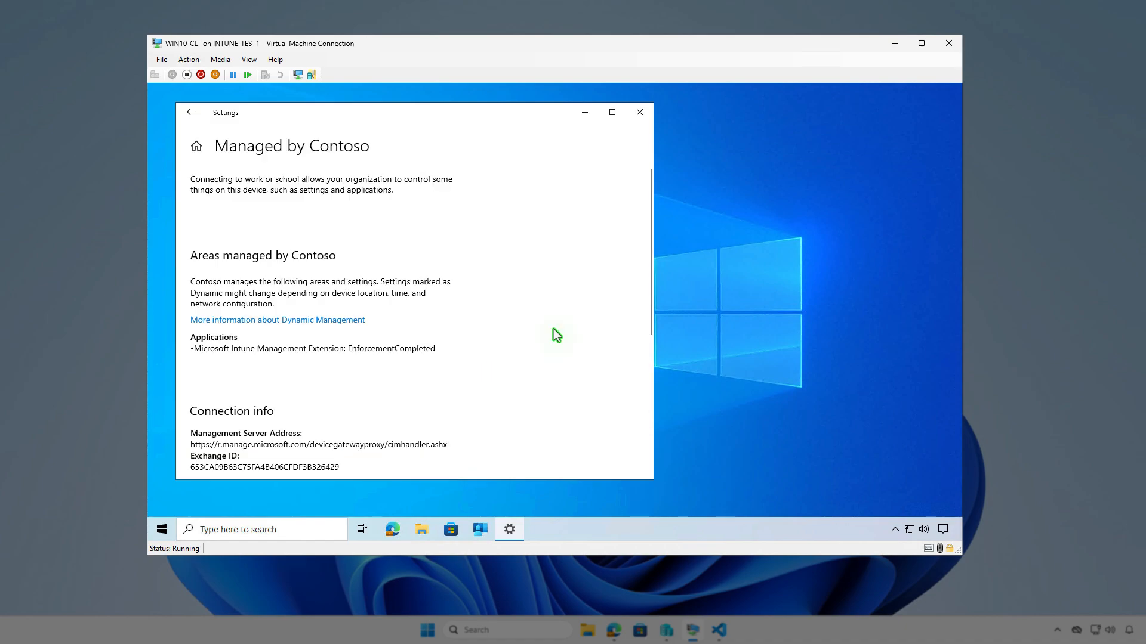
{"action": "scroll", "coordinate": [554, 330], "scroll_direction": "down", "scroll_amount": 5}
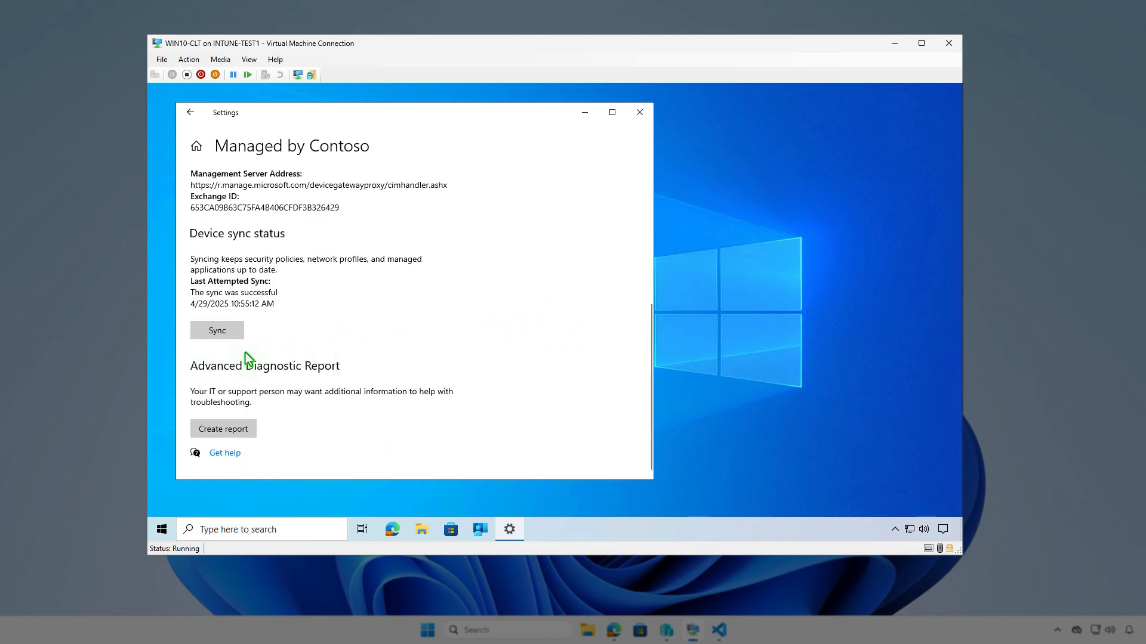
- Minimize Settings, sync the device from the Company Portal settings, and check the Intune software distribution notifications
{"action": "left_click", "coordinate": [586, 114]}
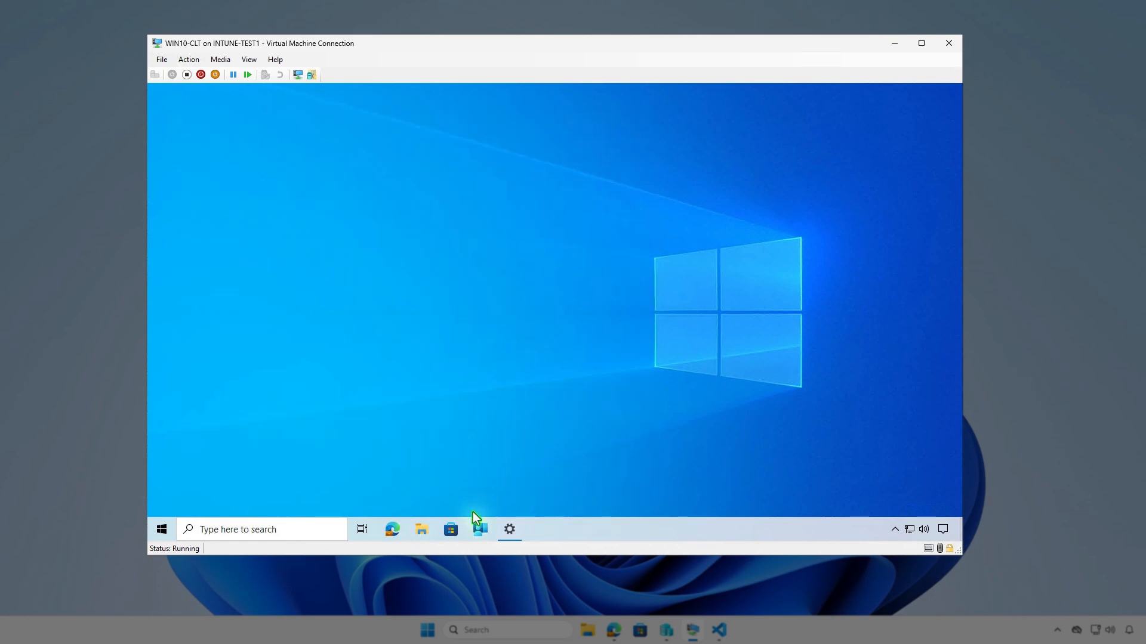
{"action": "left_click", "coordinate": [476, 528]}
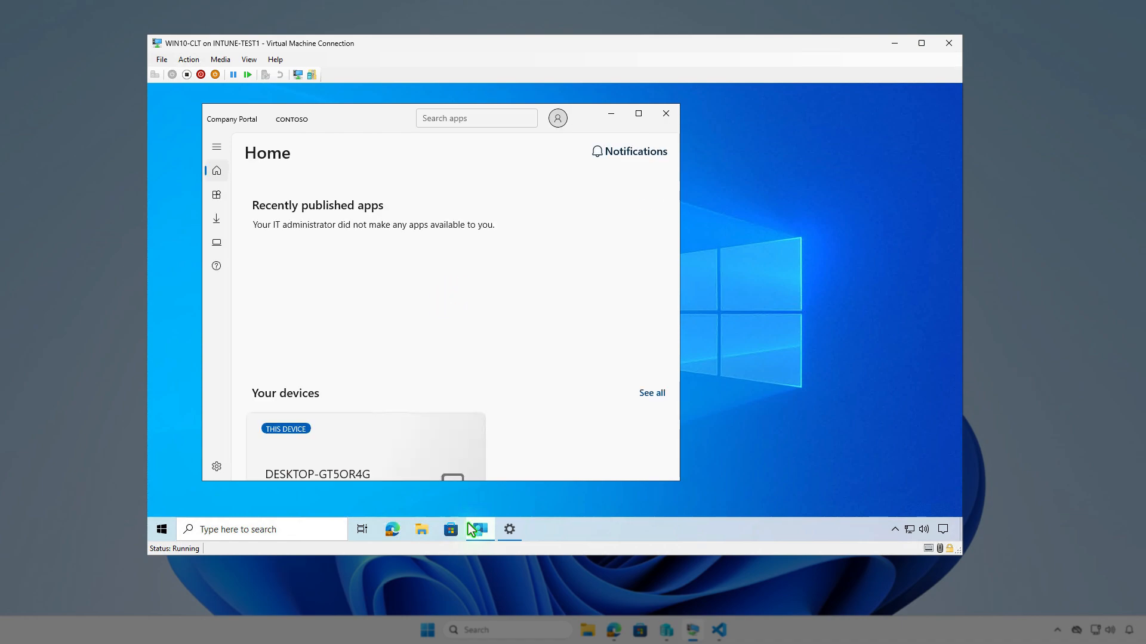
{"action": "left_click", "coordinate": [217, 467]}
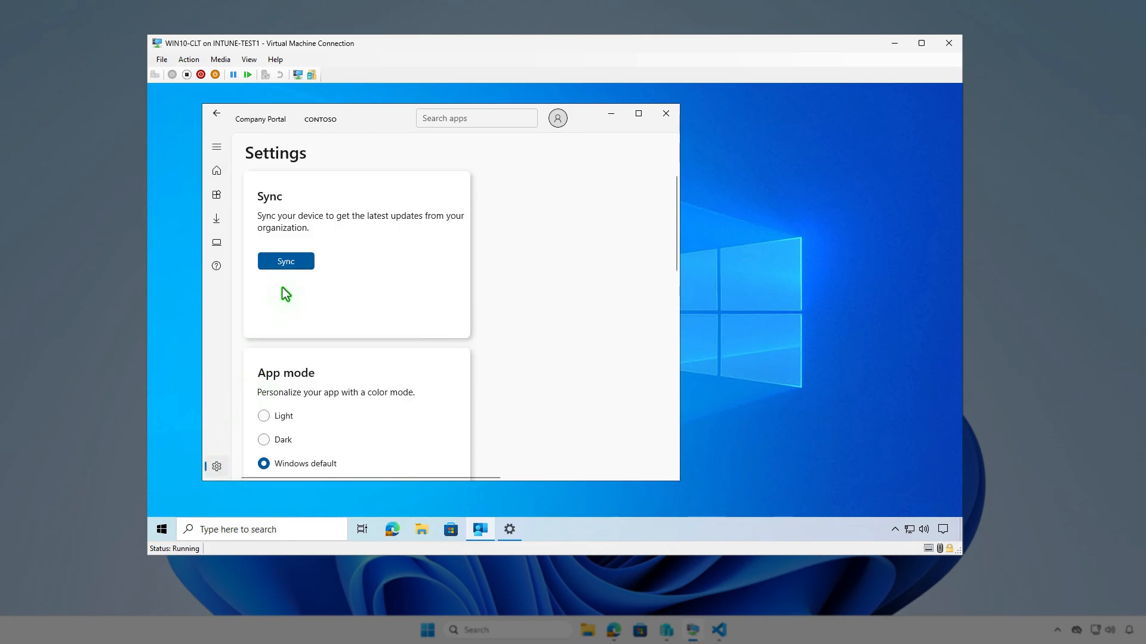
{"action": "left_click", "coordinate": [300, 267]}
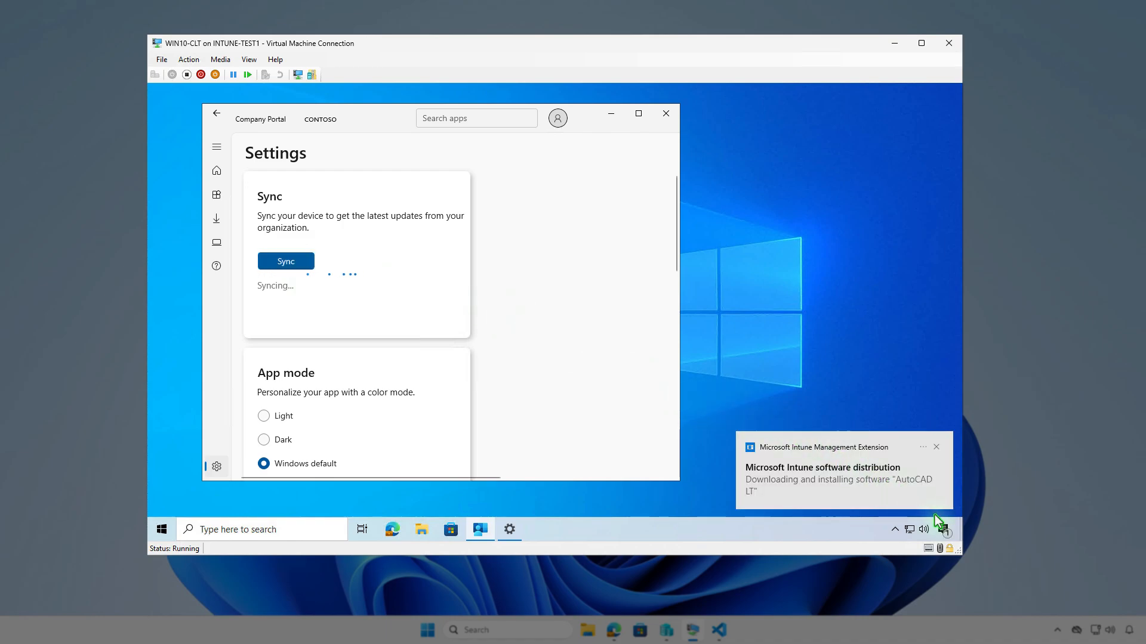
{"action": "left_click", "coordinate": [944, 530]}
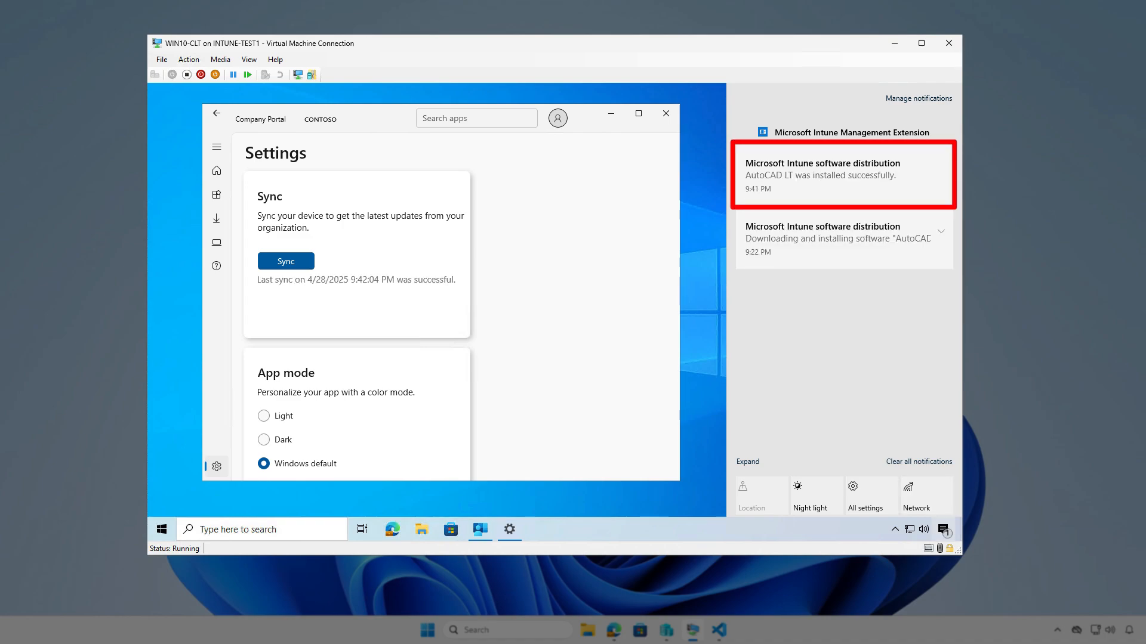
- Minimize Company Portal, look up Autodesk AutoCAD LT 2026 among the client's installed apps, and close the settings
{"action": "left_click", "coordinate": [617, 113]}
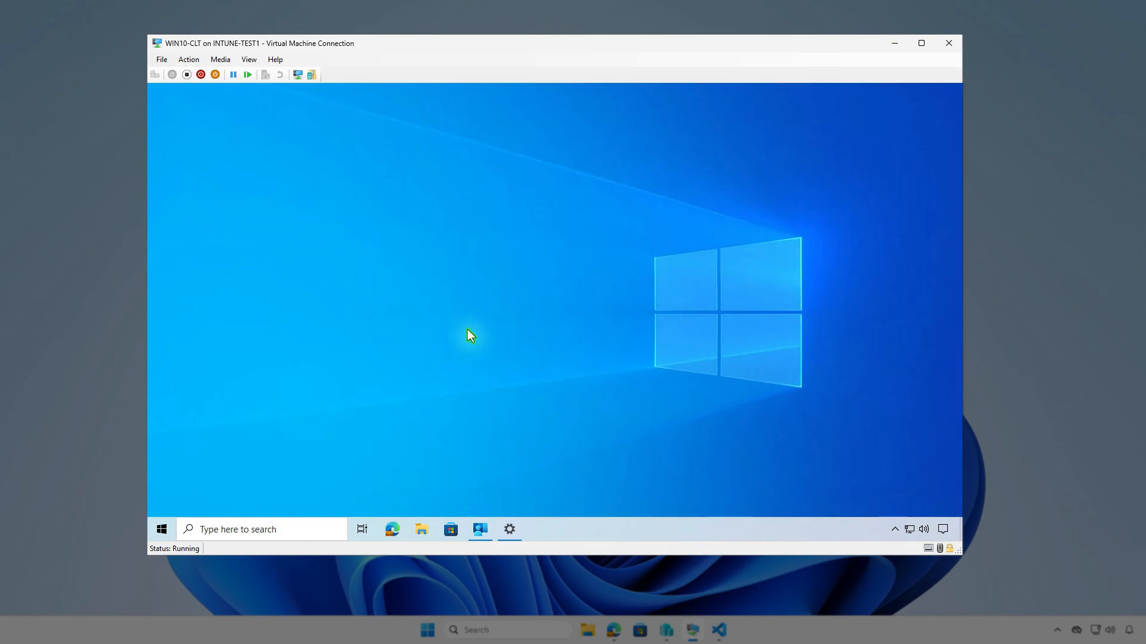
{"action": "right_click", "coordinate": [162, 530]}
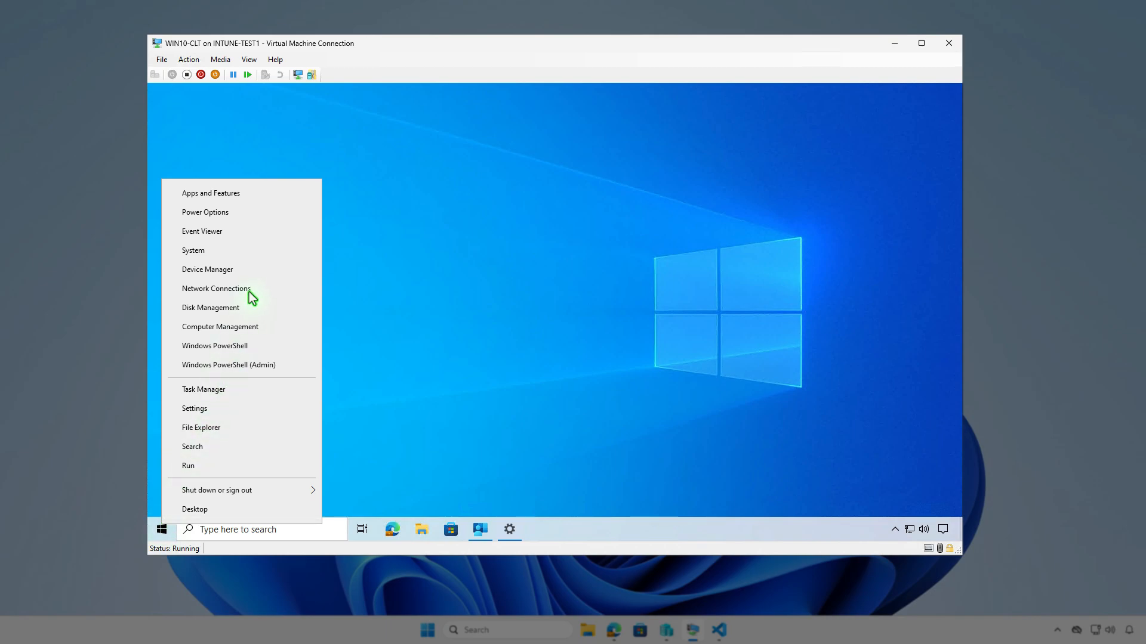
{"action": "left_click", "coordinate": [256, 198]}
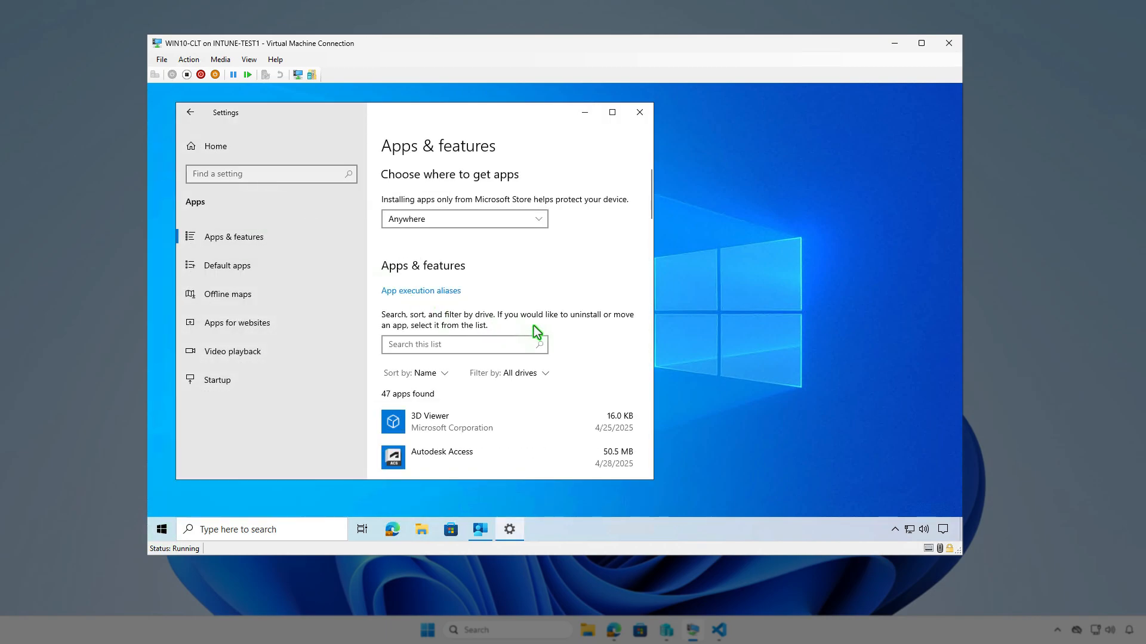
{"action": "scroll", "coordinate": [533, 326], "scroll_direction": "down", "scroll_amount": 3}
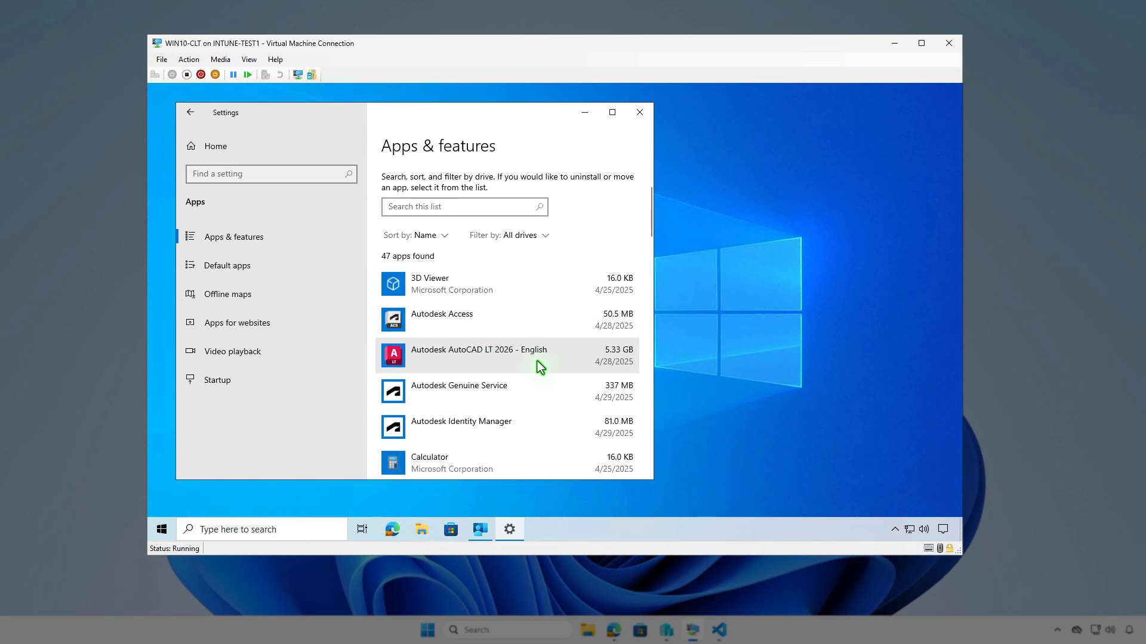
{"action": "left_click", "coordinate": [637, 113]}
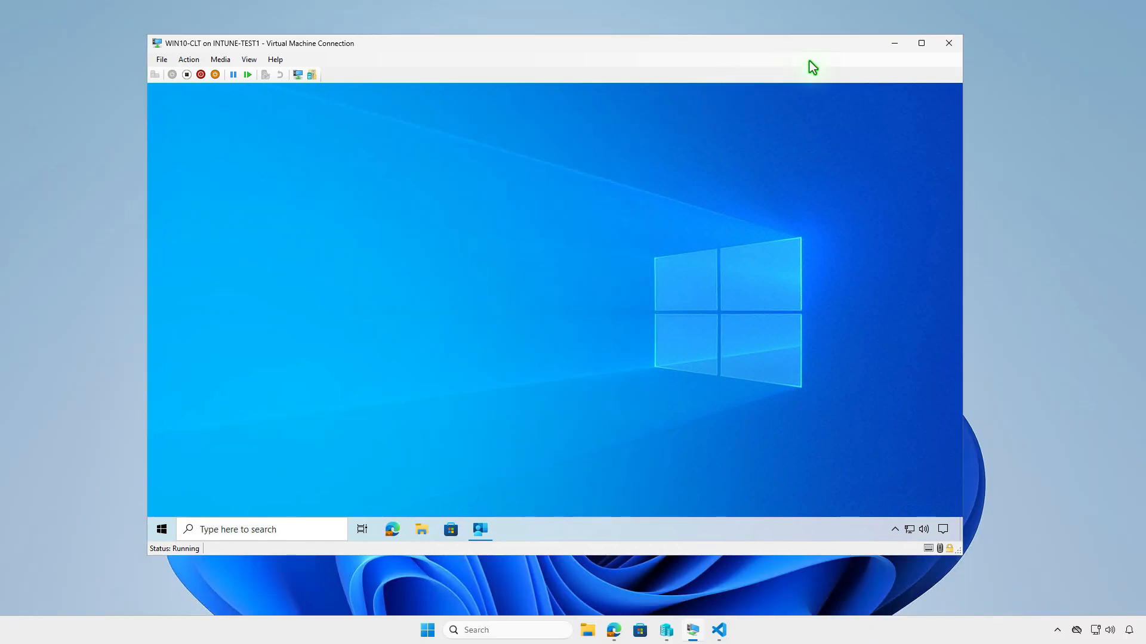
- Switch to Edge, refresh the AutoCAD LT overview in Intune, and examine its device install status
{"action": "left_click", "coordinate": [895, 44]}
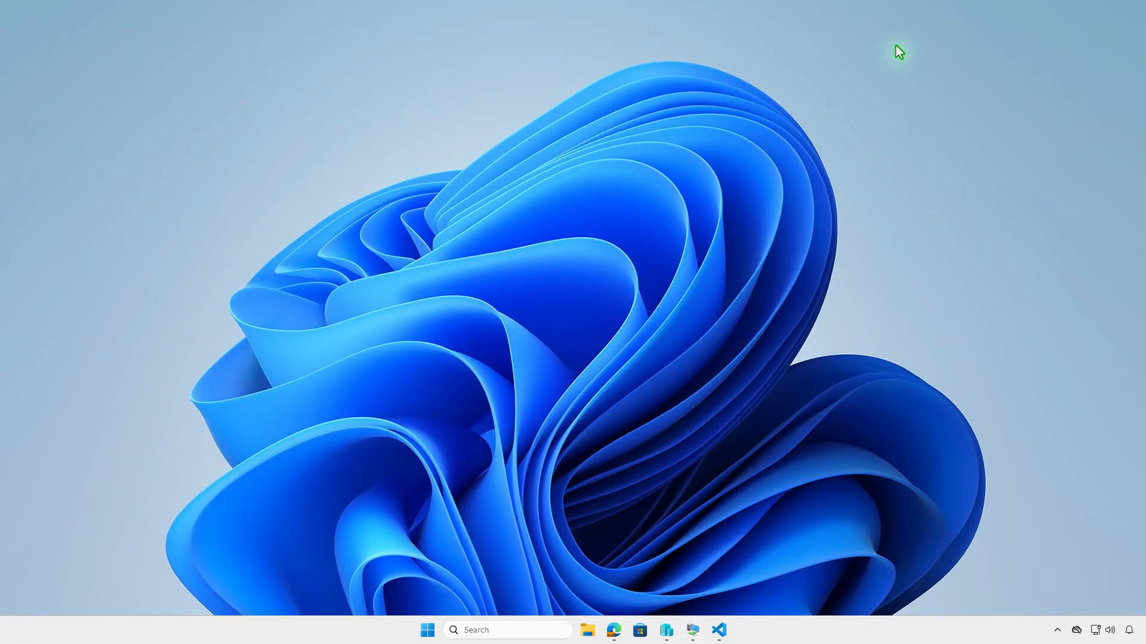
{"action": "left_click", "coordinate": [611, 631]}
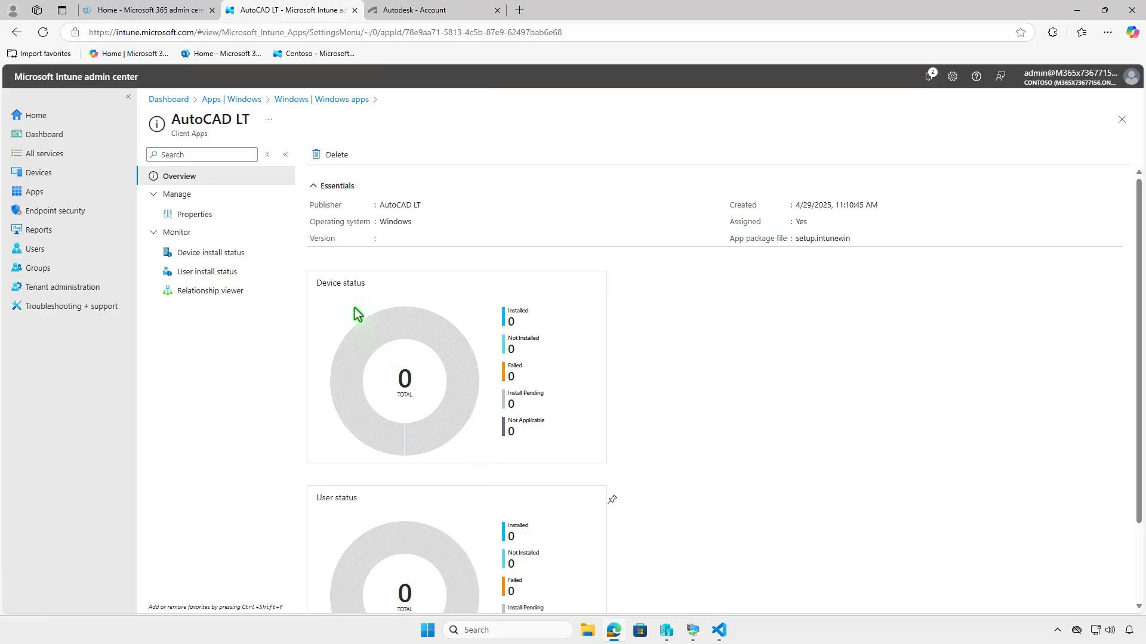
{"action": "left_click", "coordinate": [44, 33]}
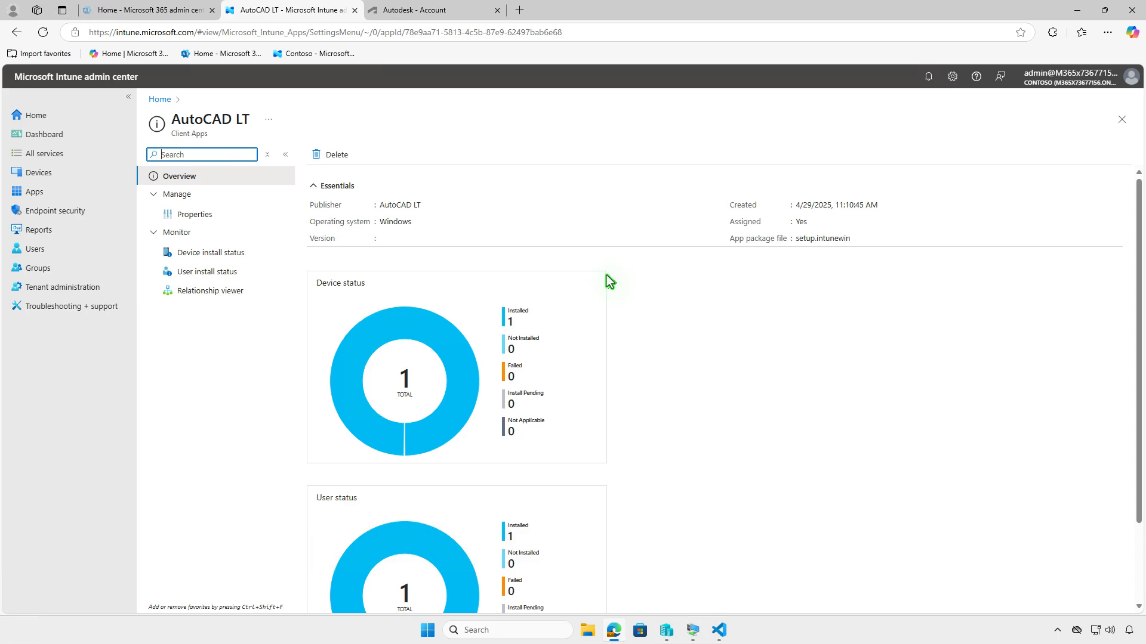
{"action": "left_click", "coordinate": [230, 256]}
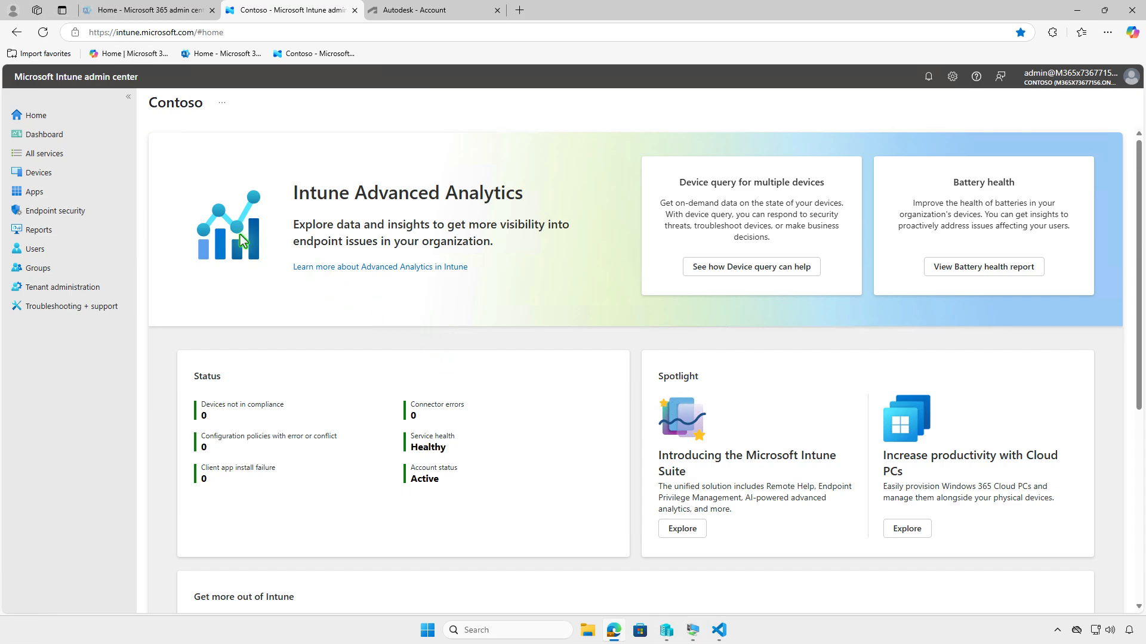
- Open AutoCAD LT from the Intune Windows apps list, review its properties, and open its assignments for editing
{"action": "left_click", "coordinate": [76, 193]}
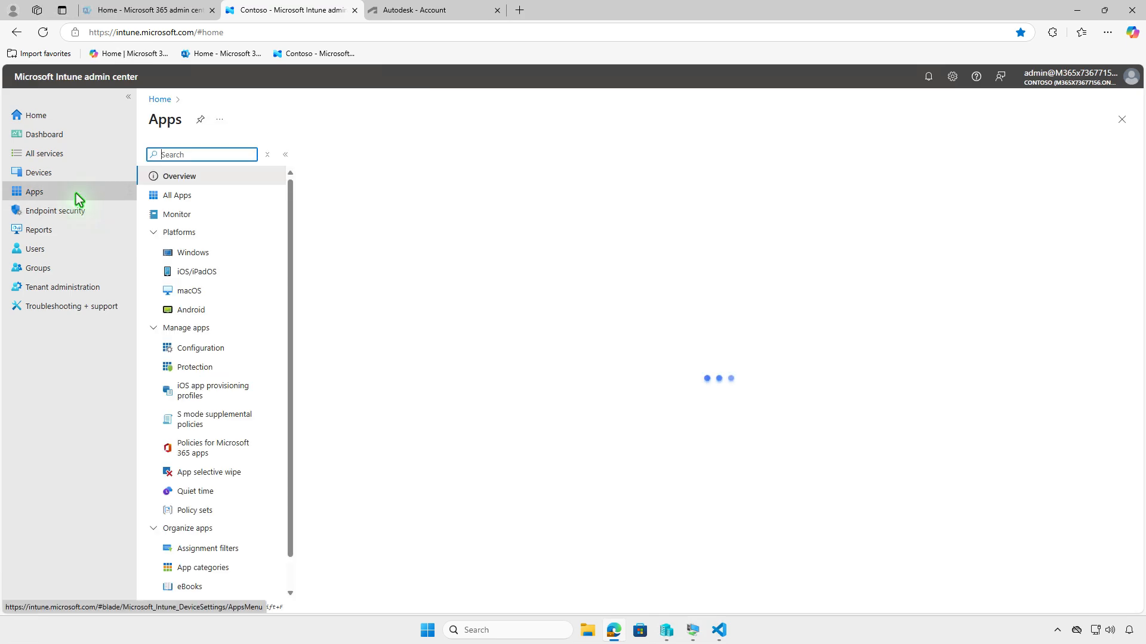
{"action": "left_click", "coordinate": [221, 253]}
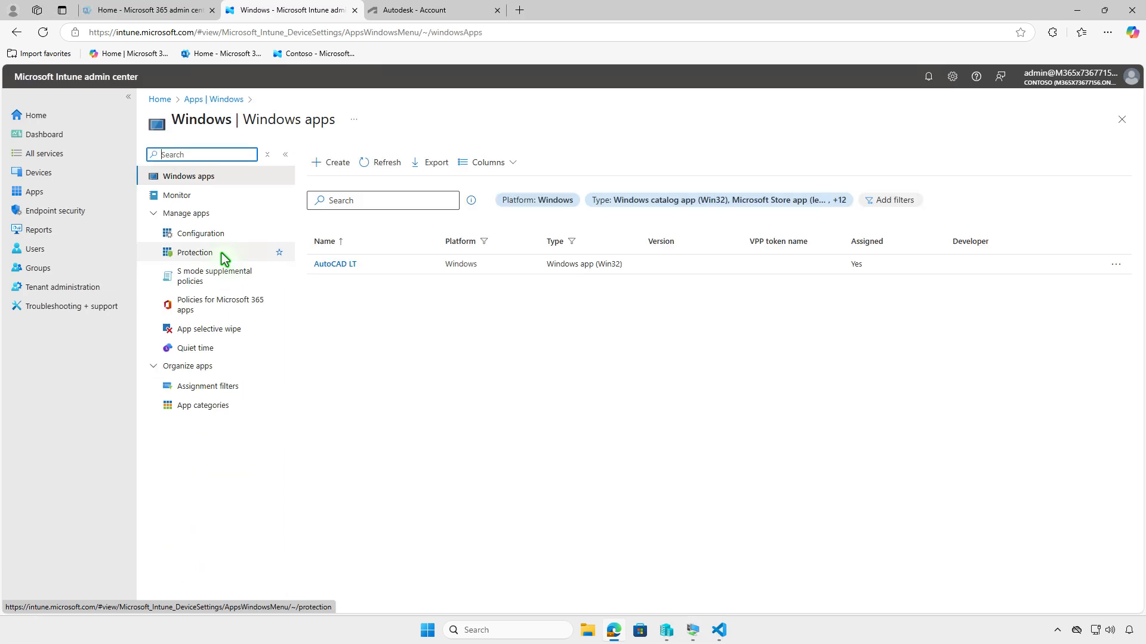
{"action": "left_click", "coordinate": [331, 265]}
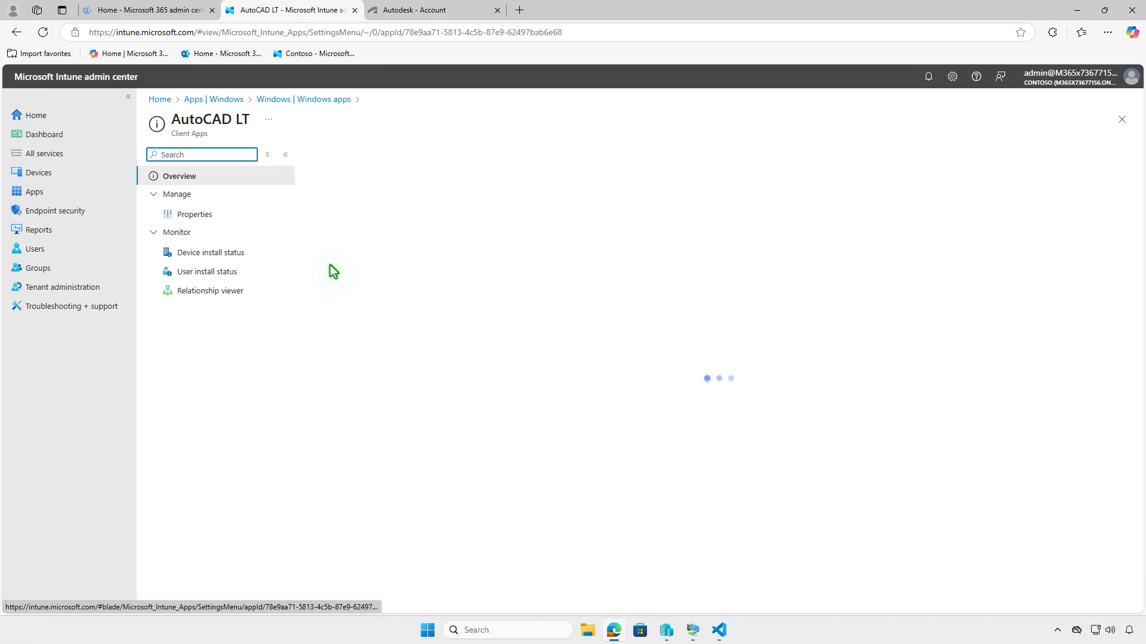
{"action": "left_click", "coordinate": [202, 215]}
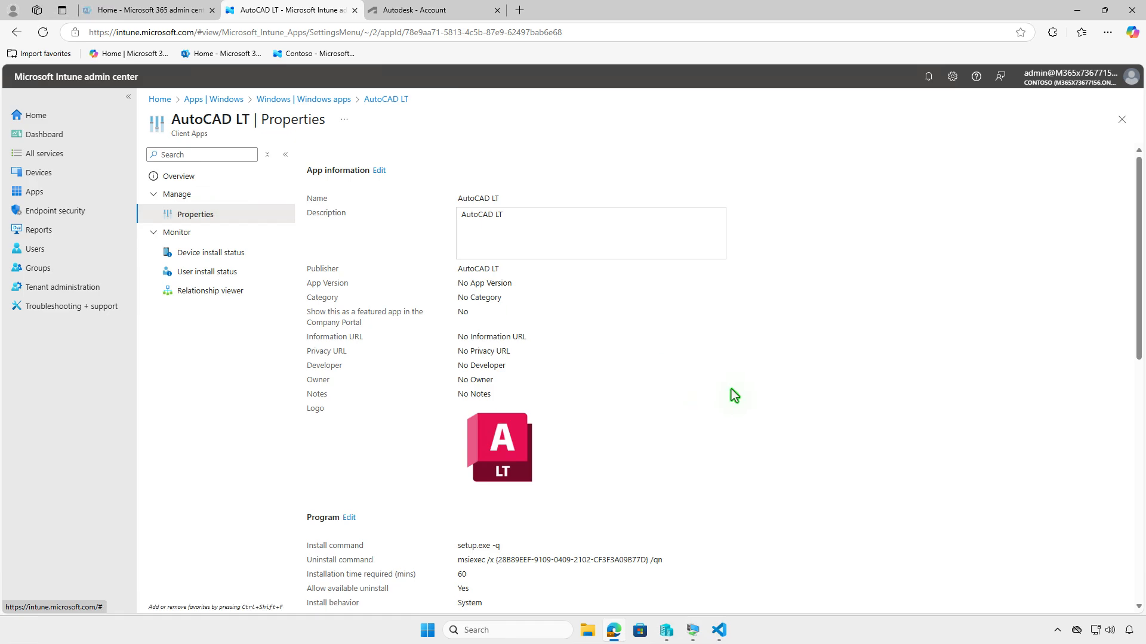
{"action": "scroll", "coordinate": [734, 395], "scroll_direction": "down", "scroll_amount": 3}
{"action": "scroll", "coordinate": [731, 389], "scroll_direction": "down", "scroll_amount": 2}
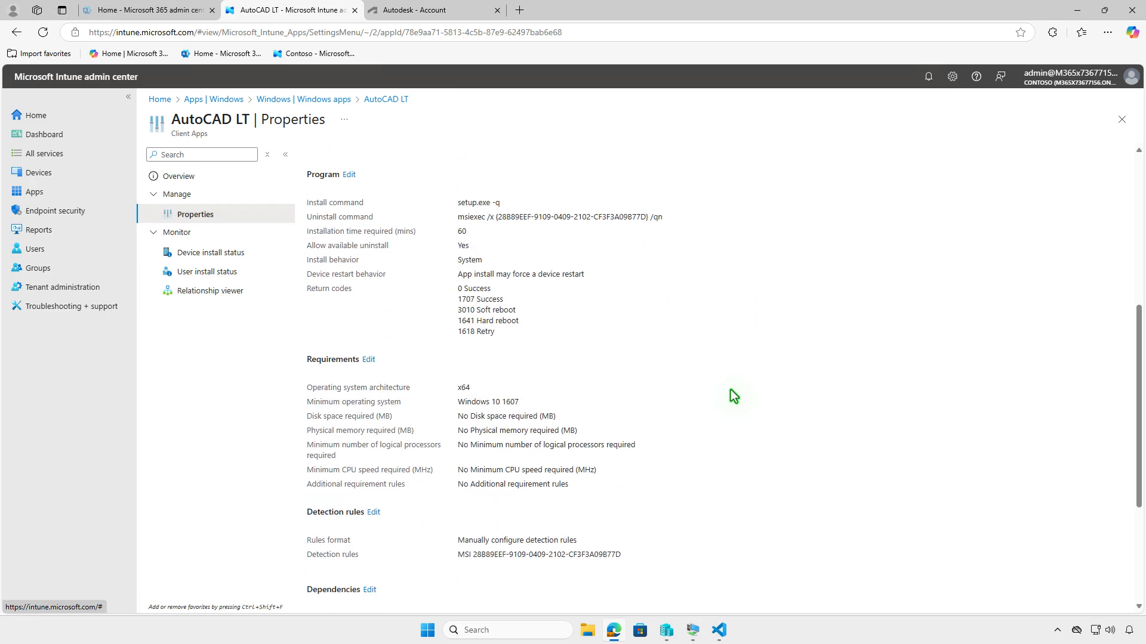
{"action": "scroll", "coordinate": [730, 389], "scroll_direction": "down", "scroll_amount": 3}
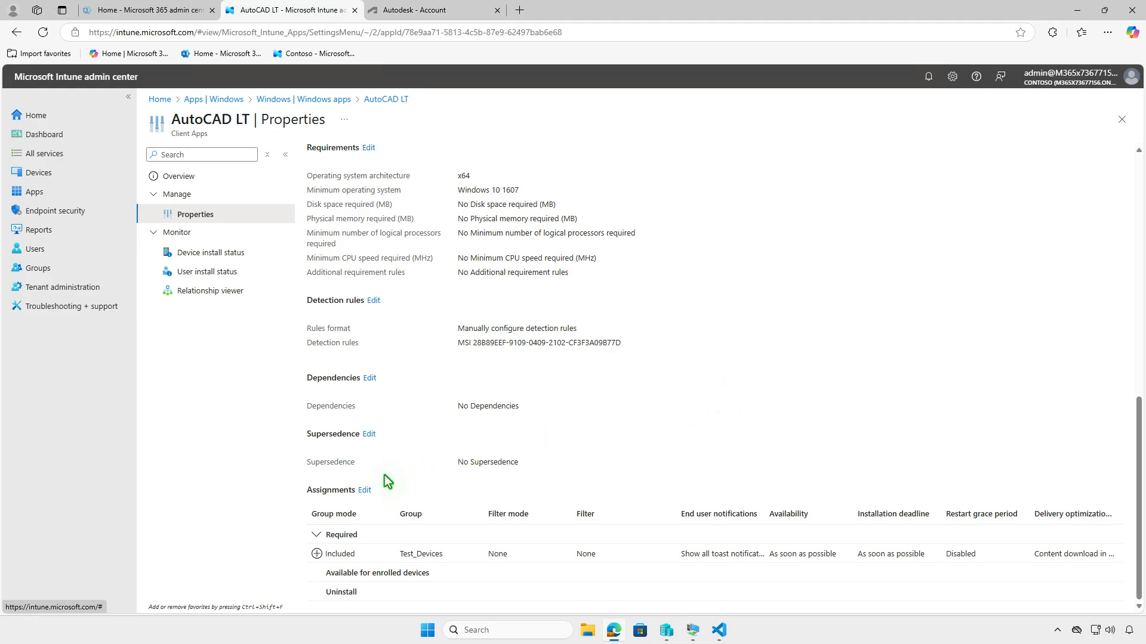
{"action": "left_click", "coordinate": [364, 490]}
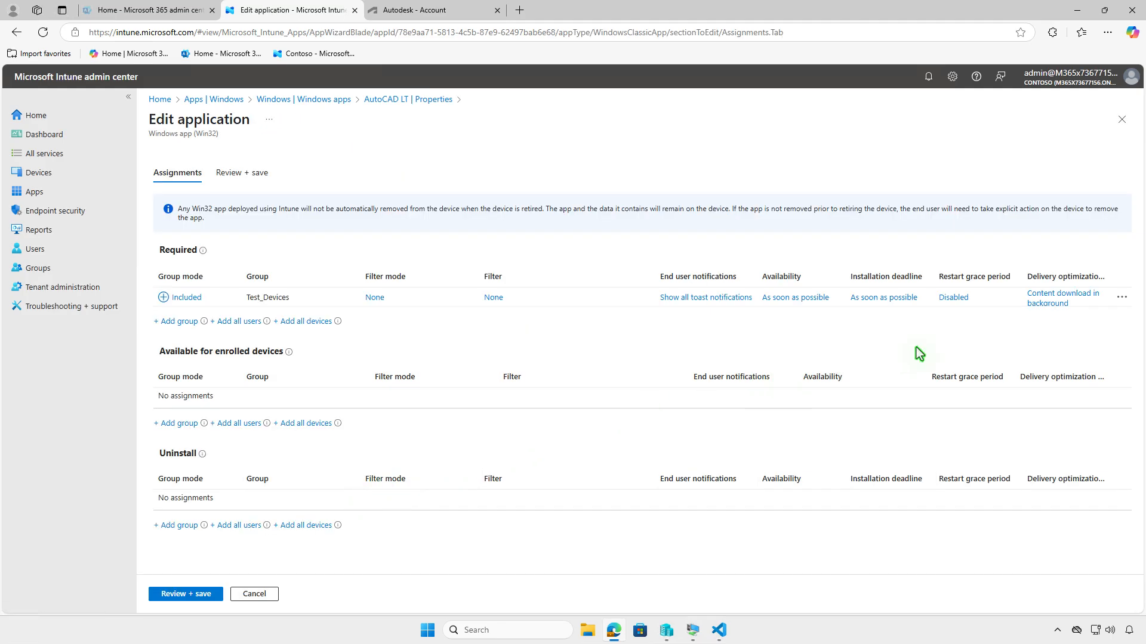
- Remove the Required assignment for Test_Devices, assign that group under Uninstall instead, and save the application
{"action": "left_click", "coordinate": [1121, 297]}
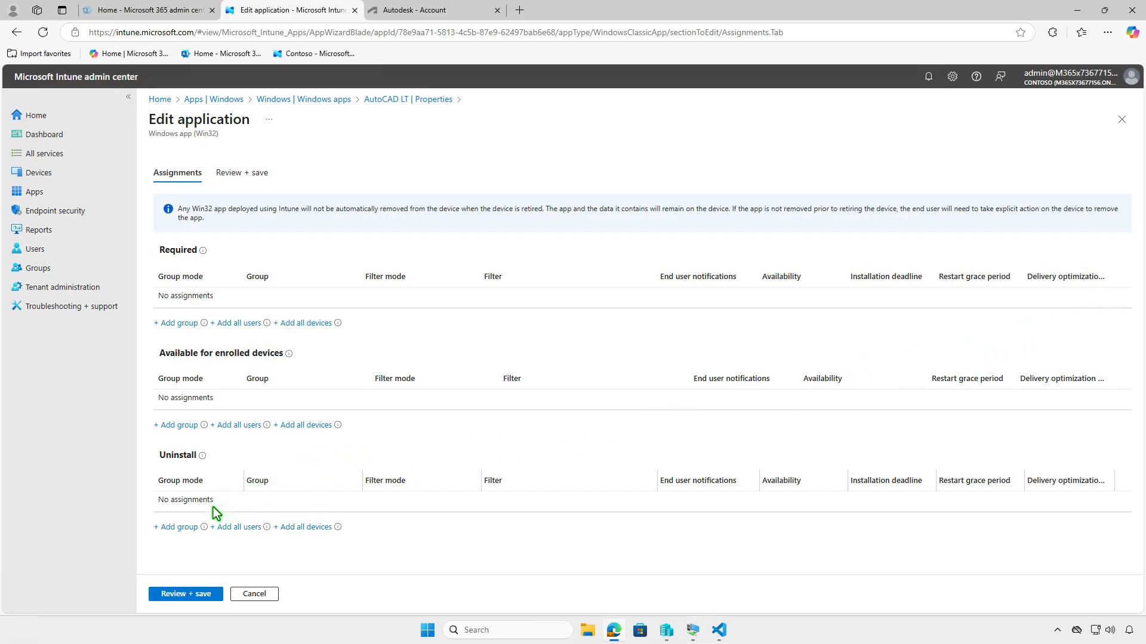
{"action": "left_click", "coordinate": [182, 528]}
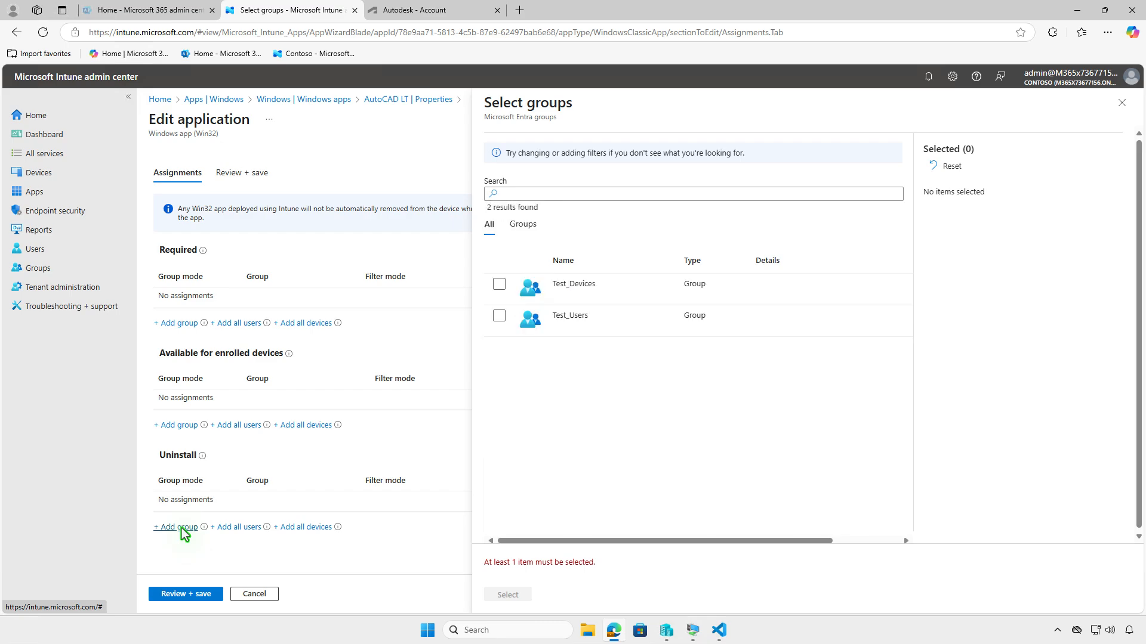
{"action": "left_click", "coordinate": [499, 287]}
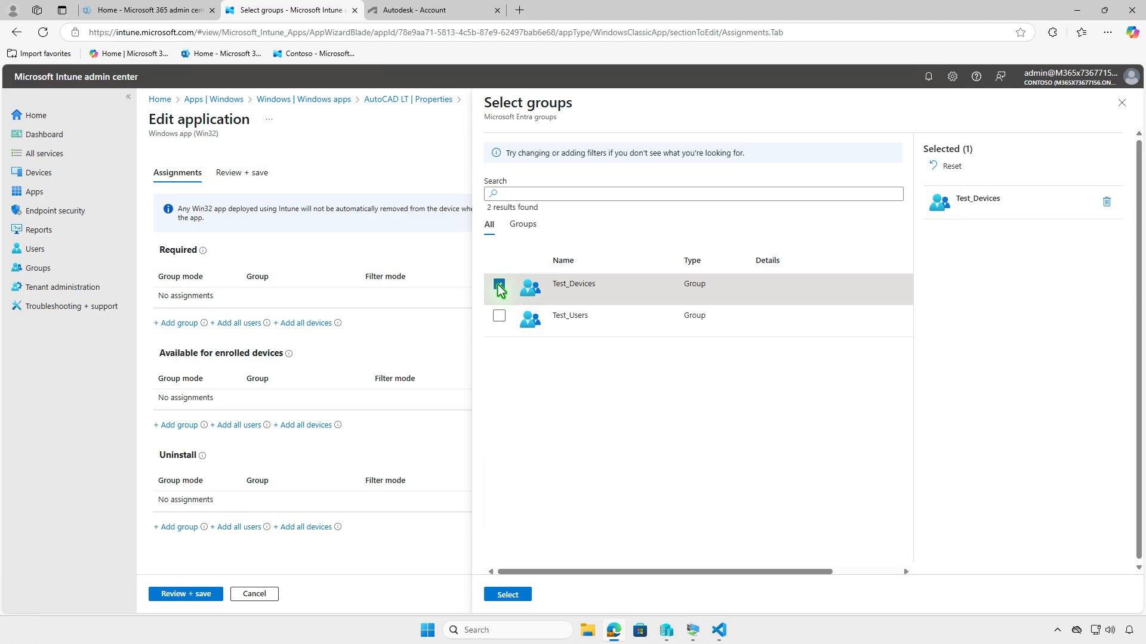
{"action": "left_click", "coordinate": [507, 595]}
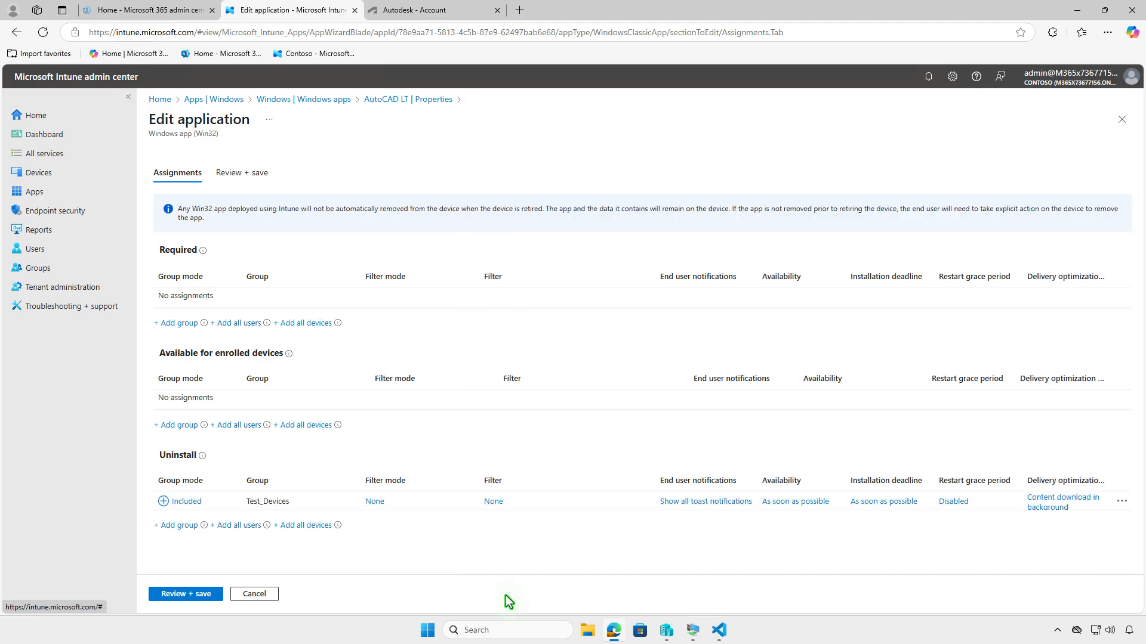
{"action": "left_click", "coordinate": [174, 593]}
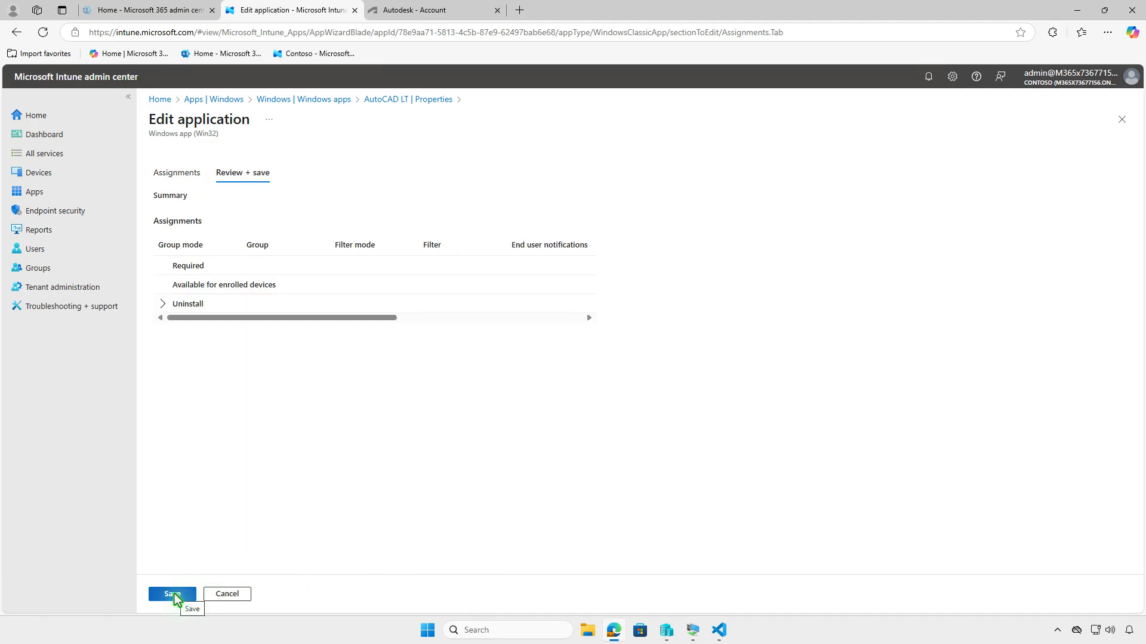
{"action": "left_click", "coordinate": [173, 594]}
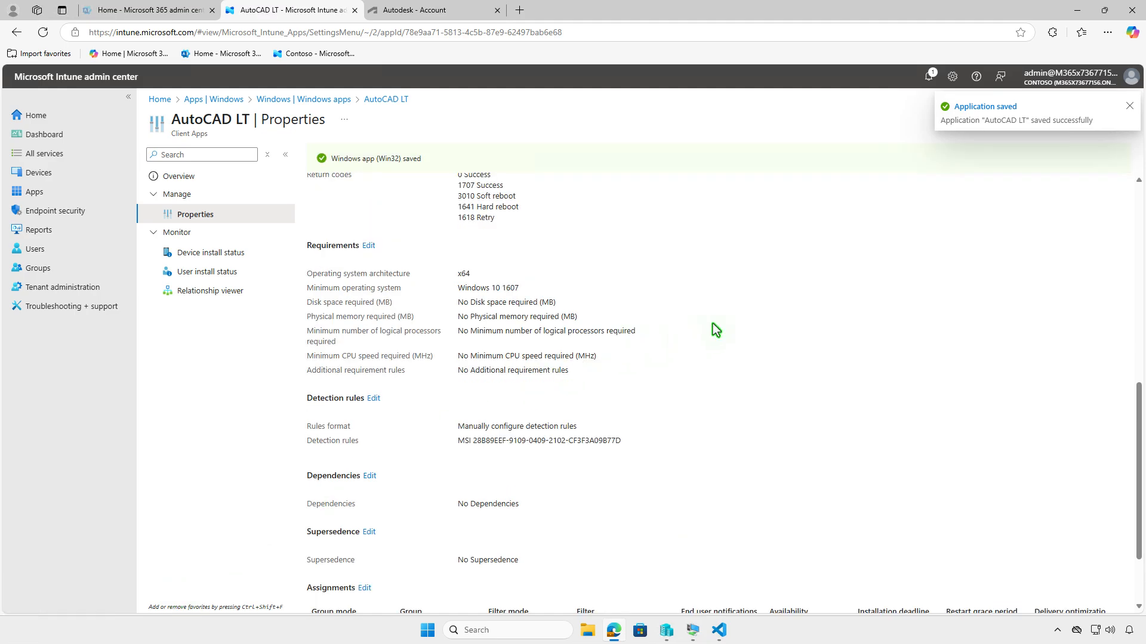
- Switch to the WIN10-CLT virtual machine, sync the device again from Company Portal, and check the notifications
{"action": "left_click", "coordinate": [1072, 17]}
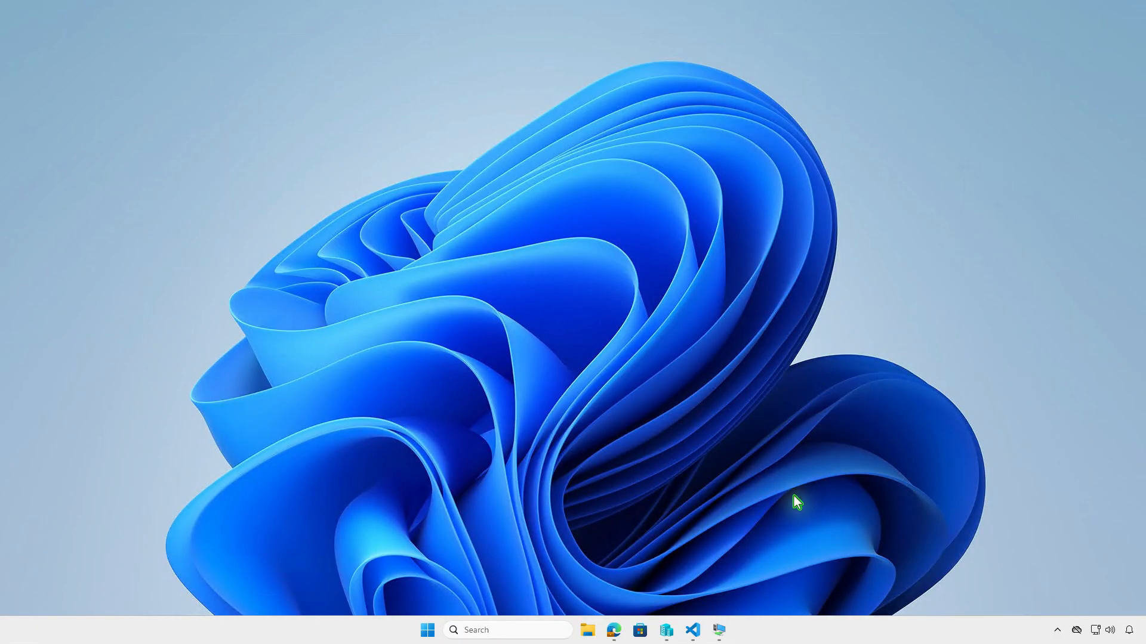
{"action": "left_click", "coordinate": [722, 631]}
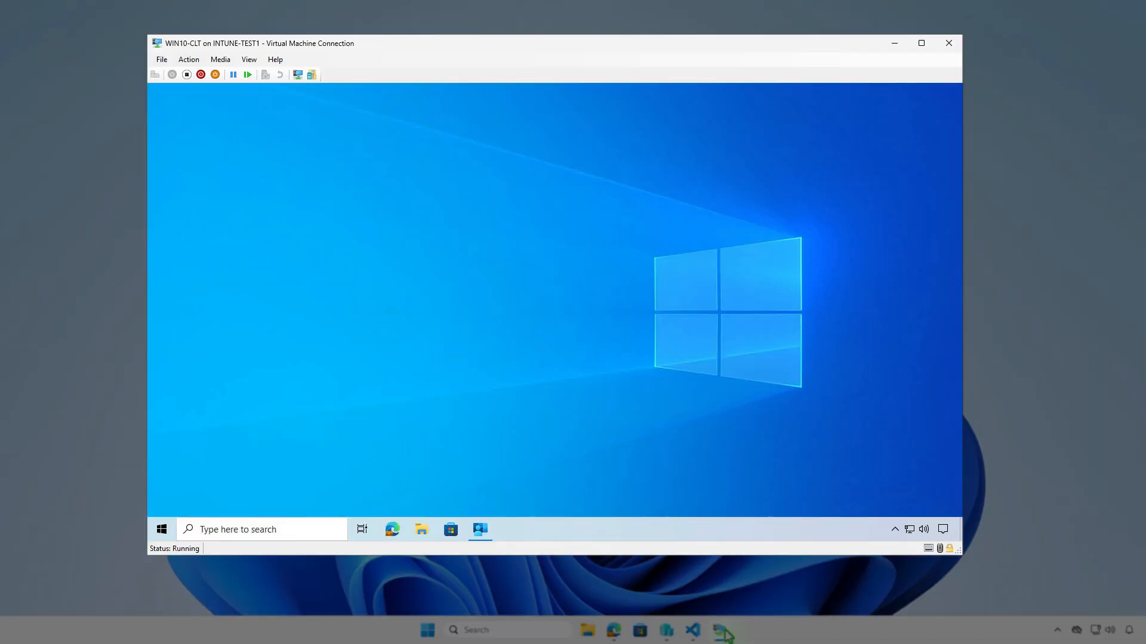
{"action": "left_click", "coordinate": [490, 538]}
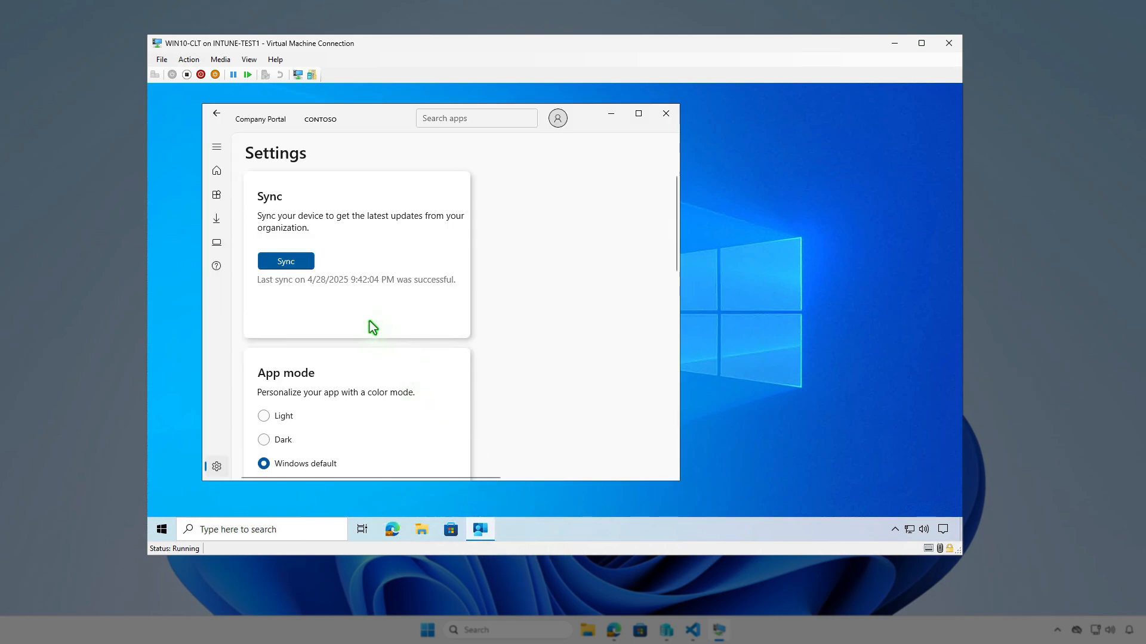
{"action": "left_click", "coordinate": [306, 266]}
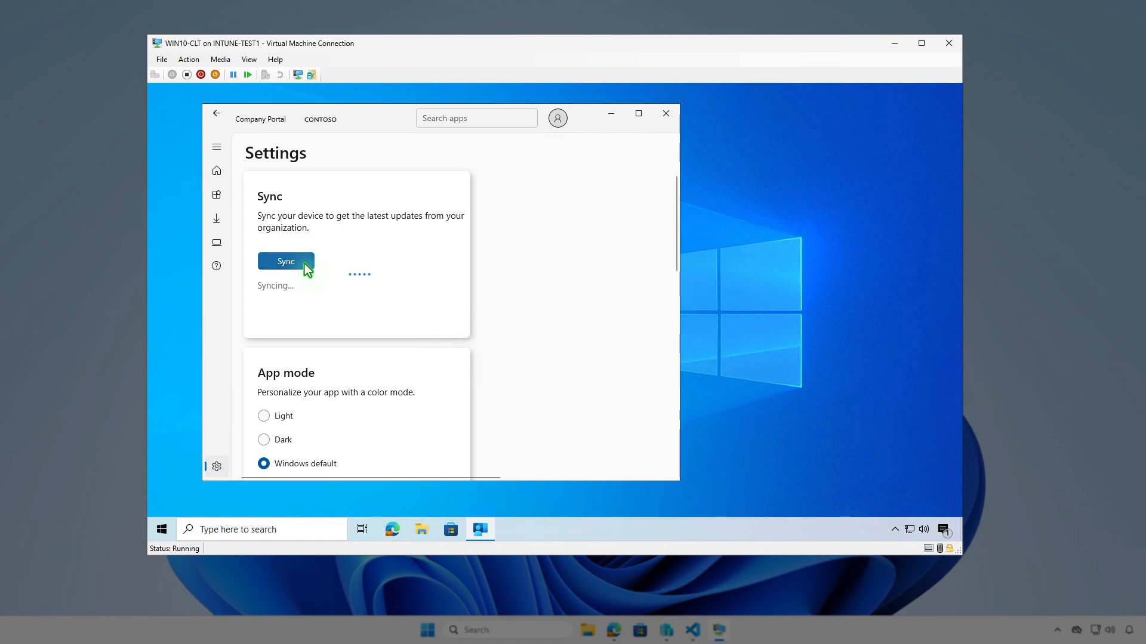
{"action": "left_click", "coordinate": [942, 530]}
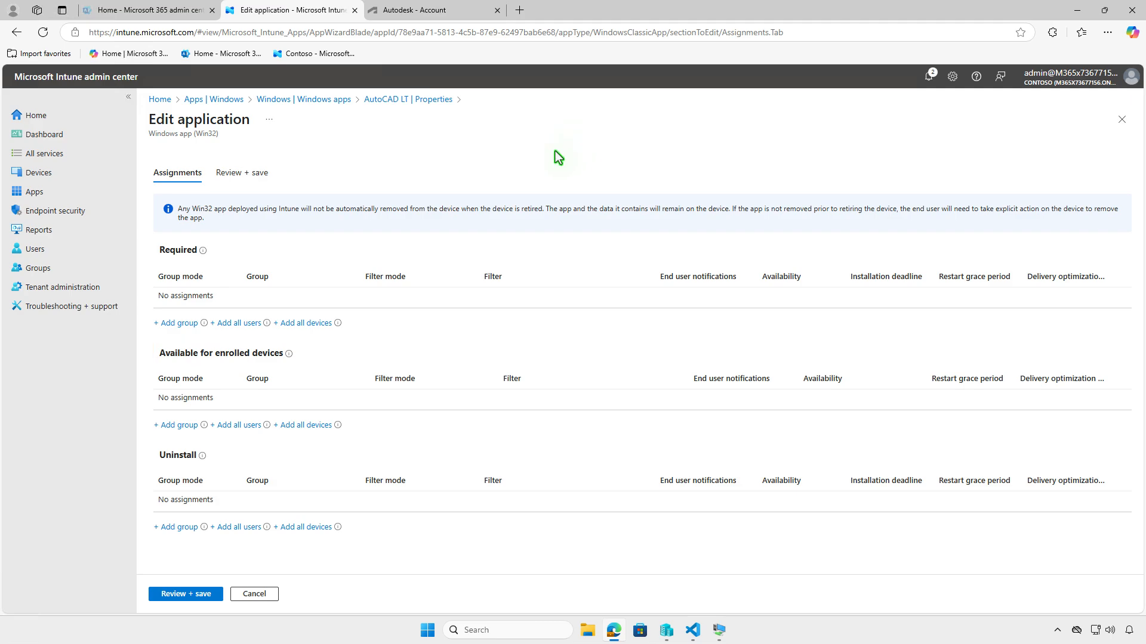
- Assign the Test_Users group to AutoCAD LT under Available for enrolled devices
{"action": "left_click", "coordinate": [174, 426]}
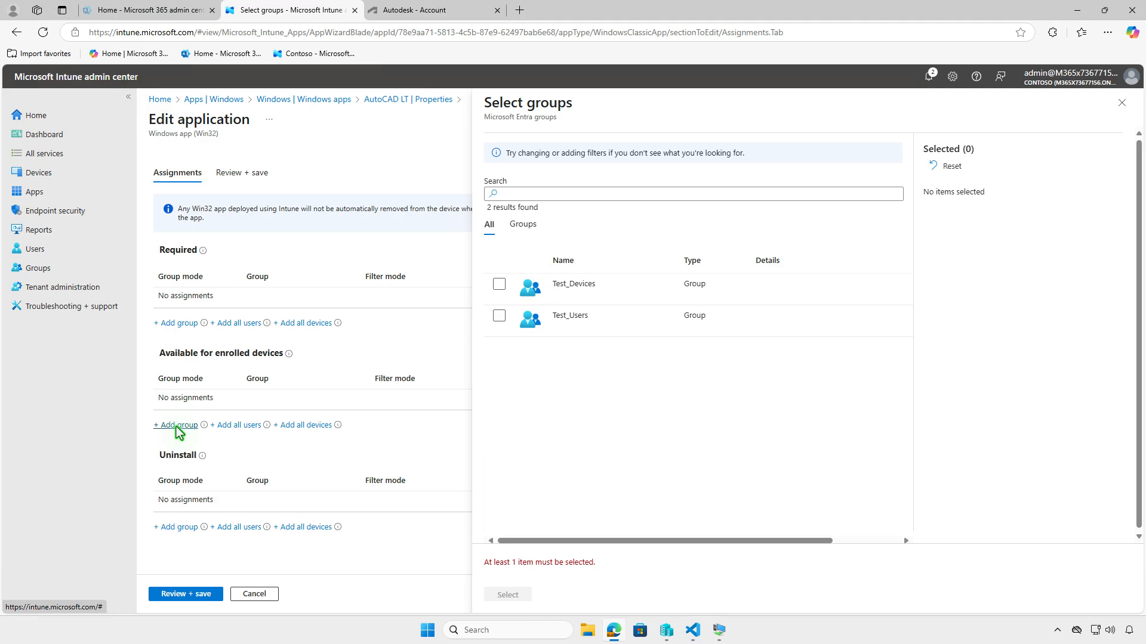
{"action": "left_click", "coordinate": [498, 317]}
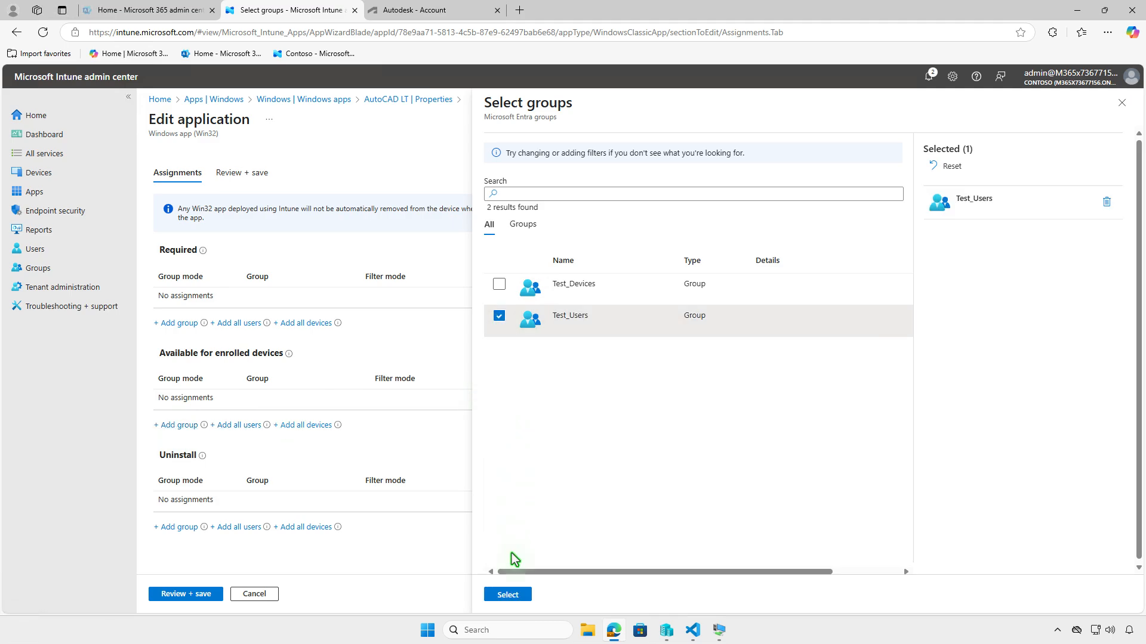
{"action": "left_click", "coordinate": [508, 595]}
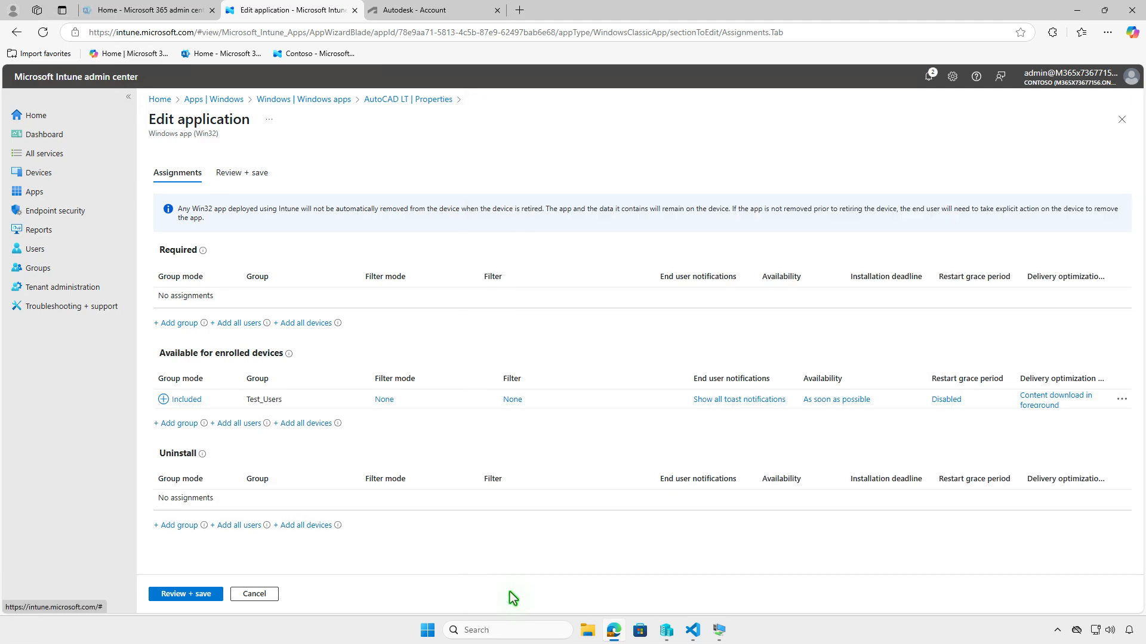
- Review and save the edited AutoCAD LT assignments, and minimize the browser
{"action": "left_click", "coordinate": [198, 597]}
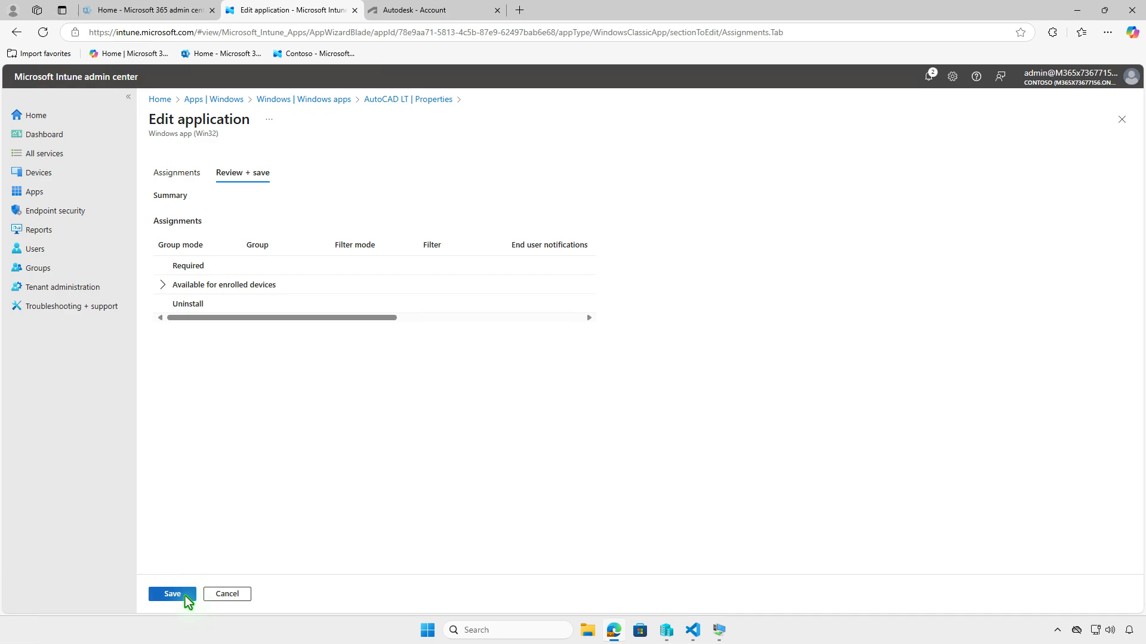
{"action": "left_click", "coordinate": [186, 596]}
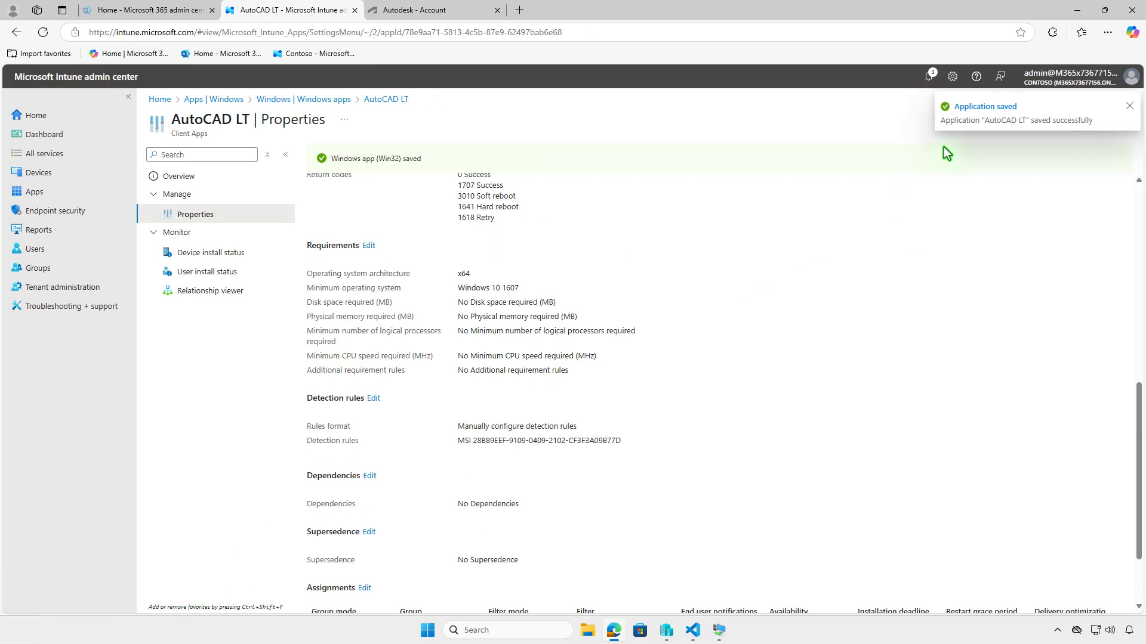
{"action": "left_click", "coordinate": [1074, 12]}
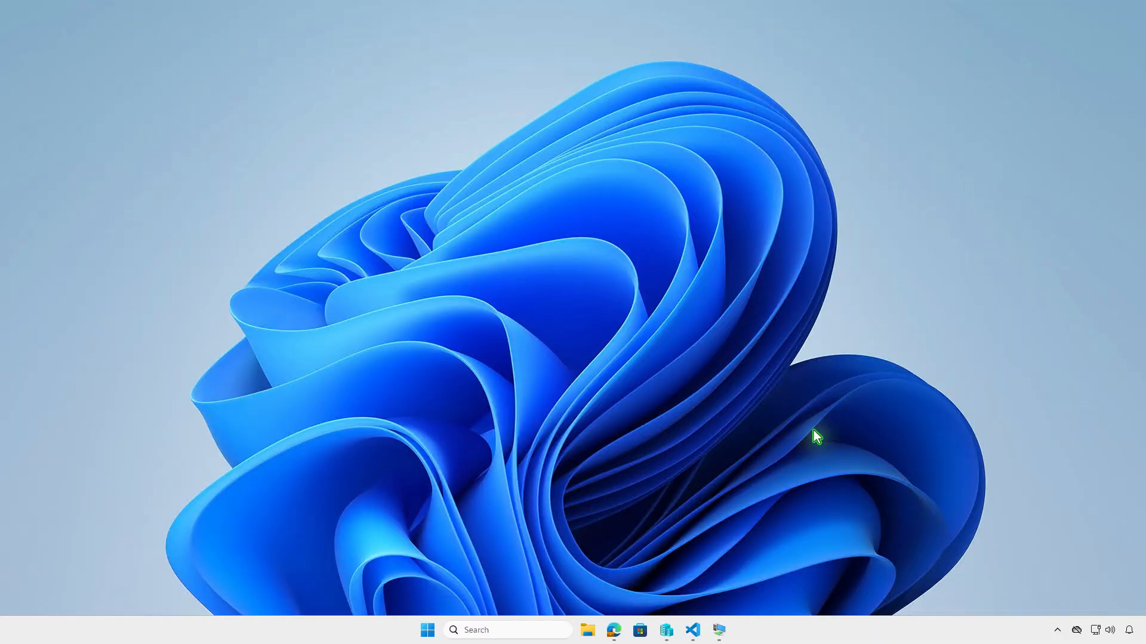
- Switch to the WIN10-CLT virtual machine, install AutoCAD LT from the Company Portal apps, and check the notifications
{"action": "left_click", "coordinate": [721, 628]}
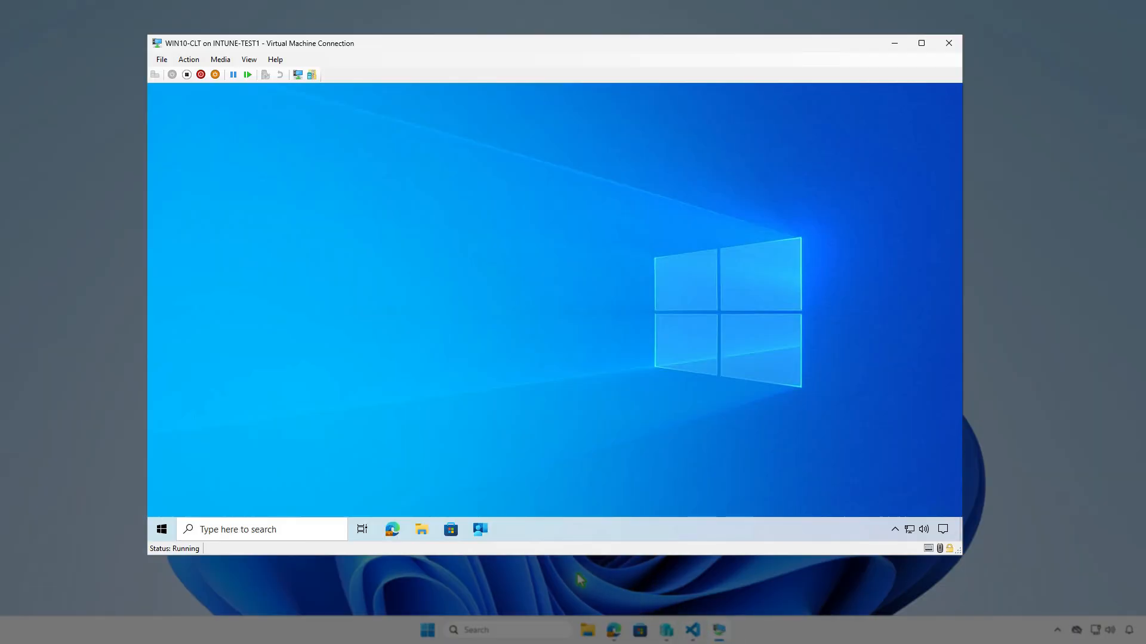
{"action": "left_click", "coordinate": [483, 528]}
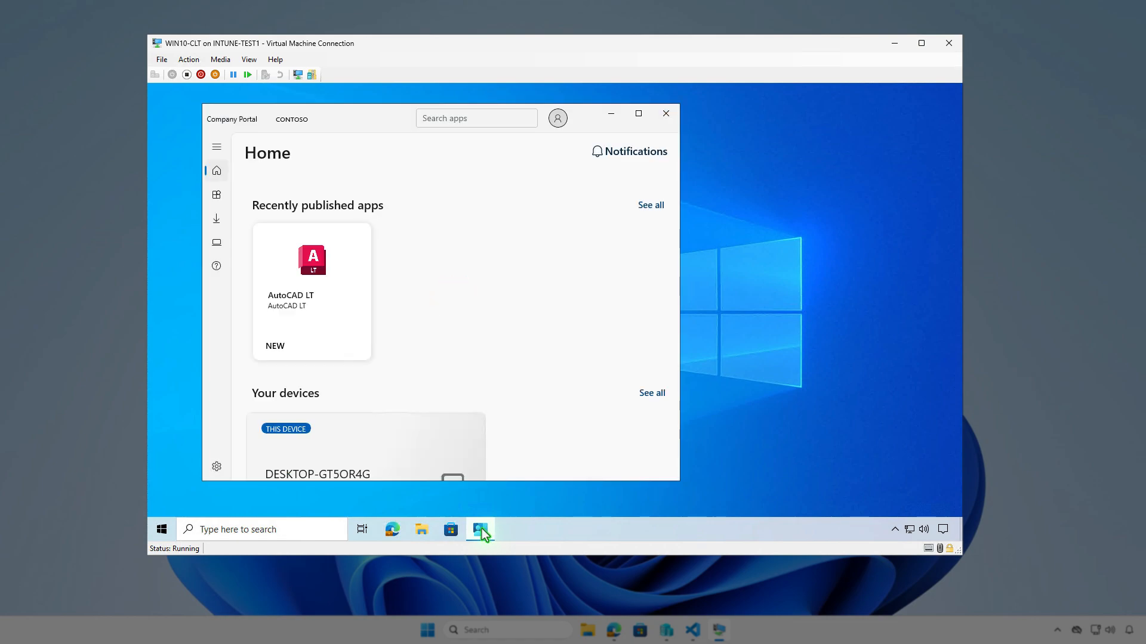
{"action": "left_click", "coordinate": [219, 197]}
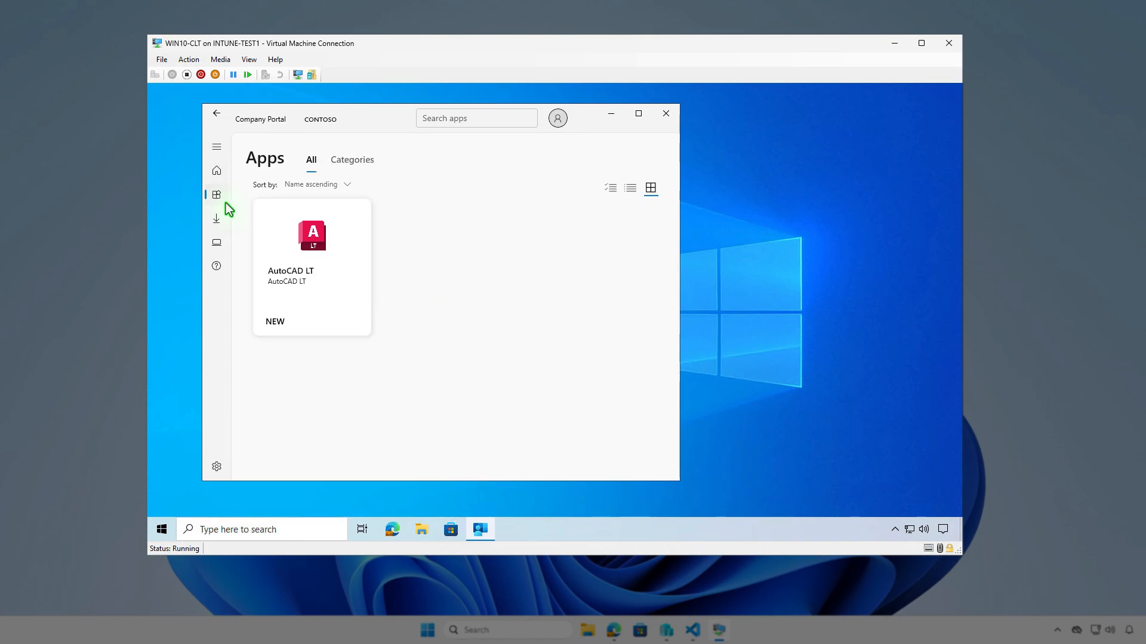
{"action": "left_click", "coordinate": [321, 295]}
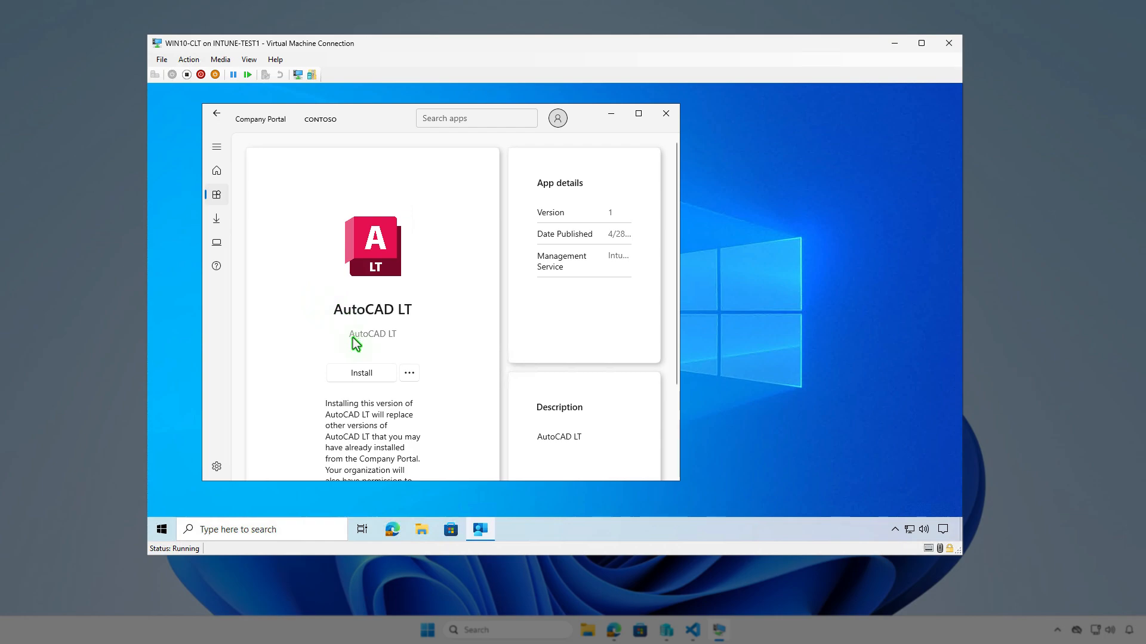
{"action": "left_click", "coordinate": [381, 375]}
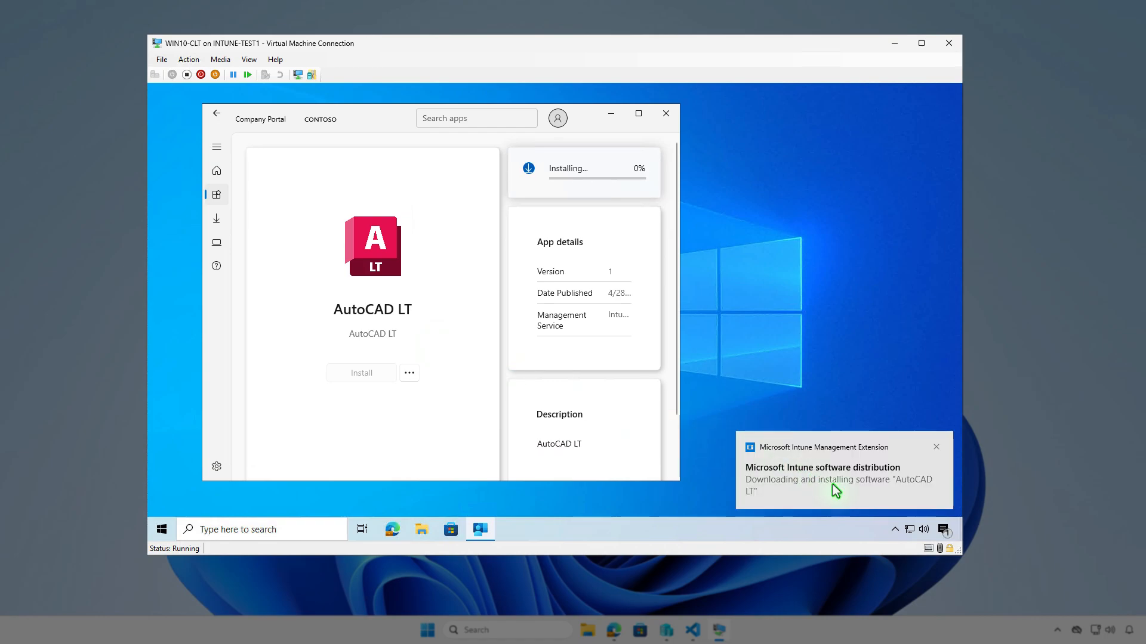
{"action": "left_click", "coordinate": [942, 533]}
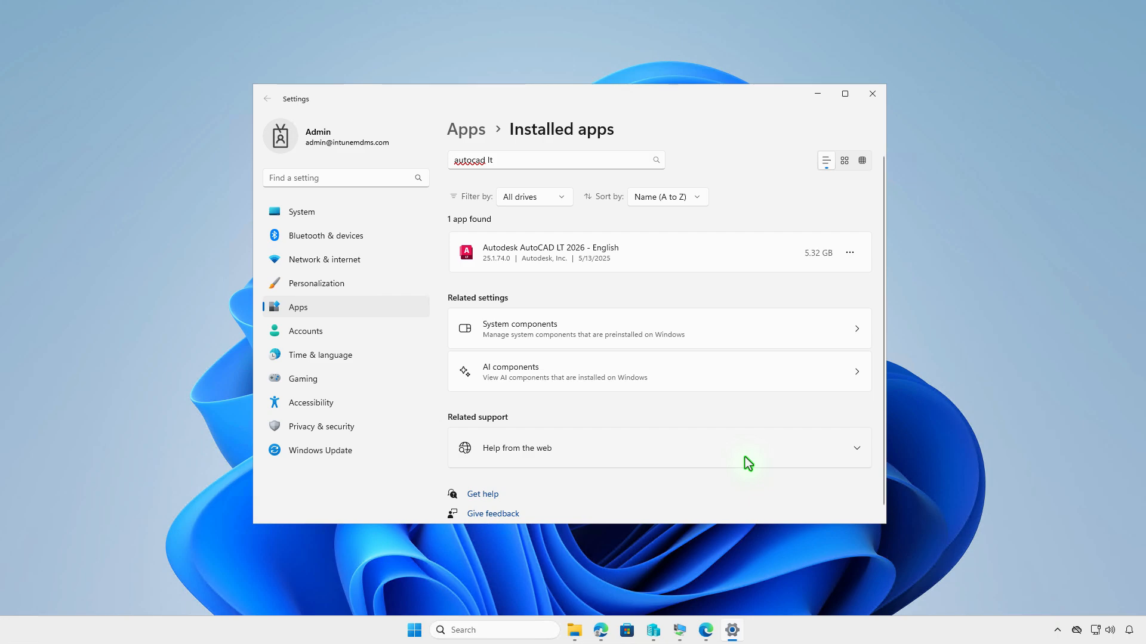
- Minimize Settings and run Get-WmiObject -Class Win32_Product | Where { $_.Vendor -like 'Autodesk*'} | FT in an administrator terminal
{"action": "left_click", "coordinate": [816, 95]}
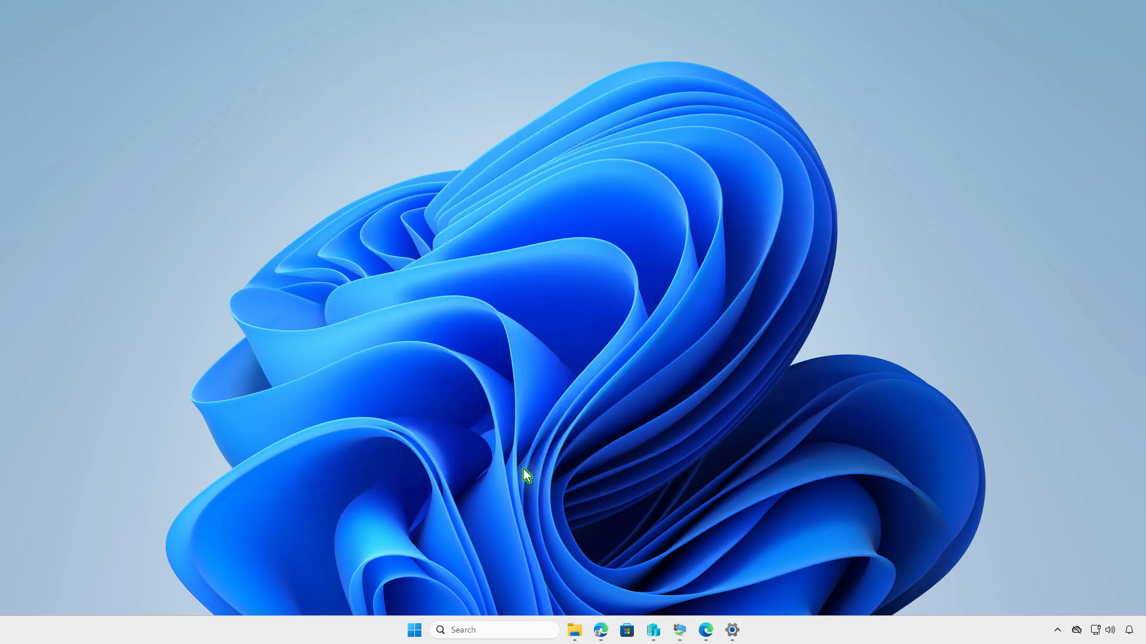
{"action": "right_click", "coordinate": [415, 630]}
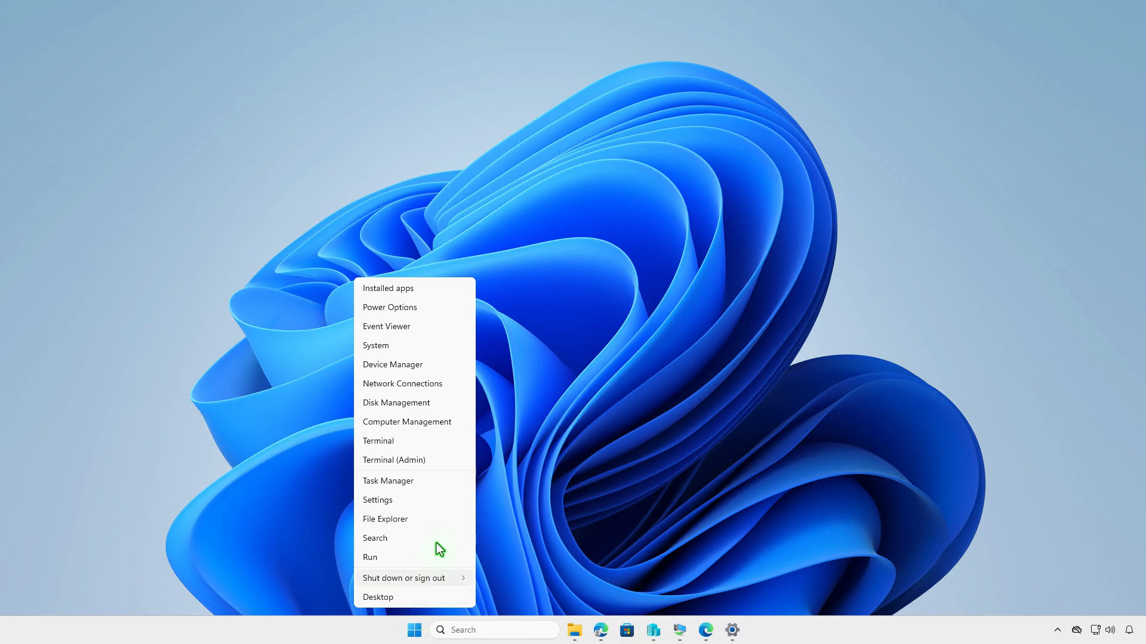
{"action": "left_click", "coordinate": [442, 463]}
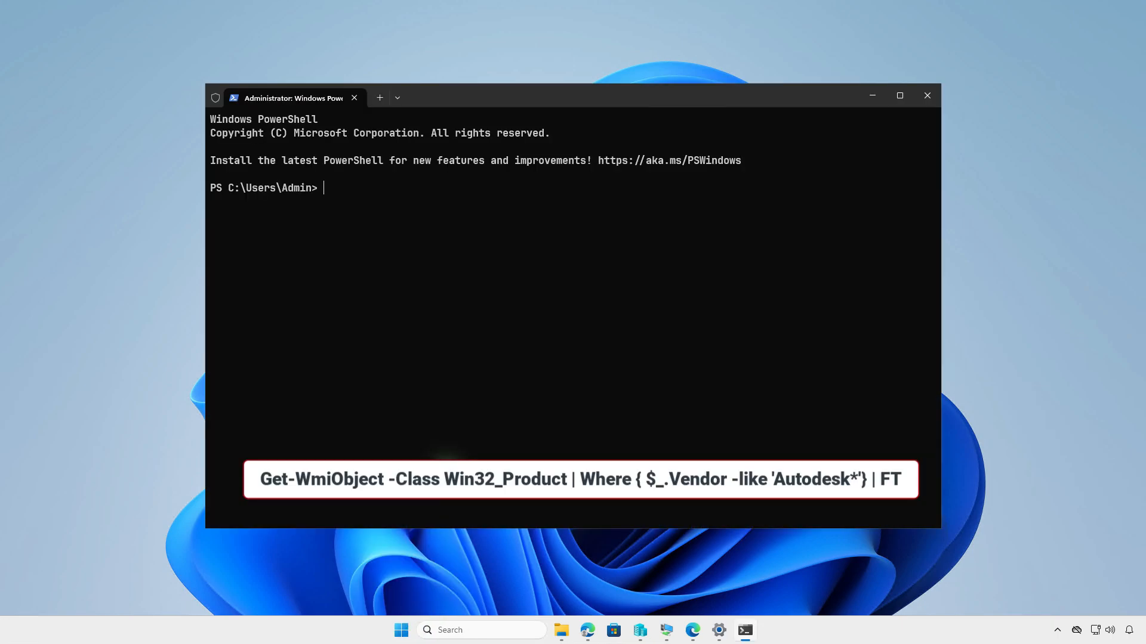
{"action": "type", "text": "Get-WmiObject -Class Win32_Product | Where { $_.Vendor -like 'Autodesk*'} | FT"}
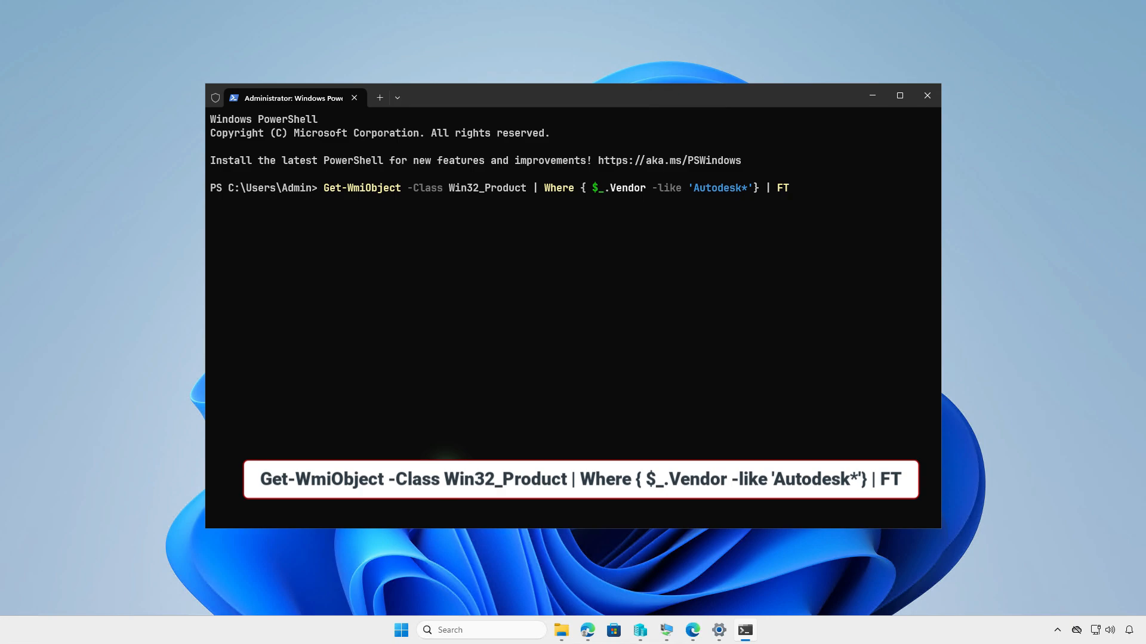
{"action": "key", "text": "Return"}
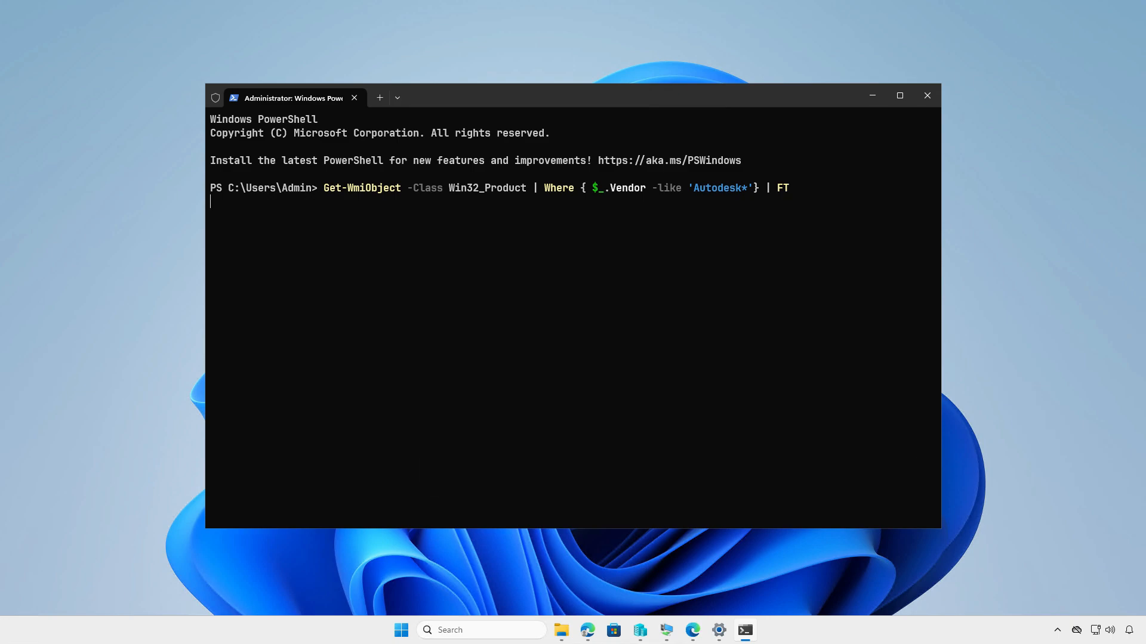